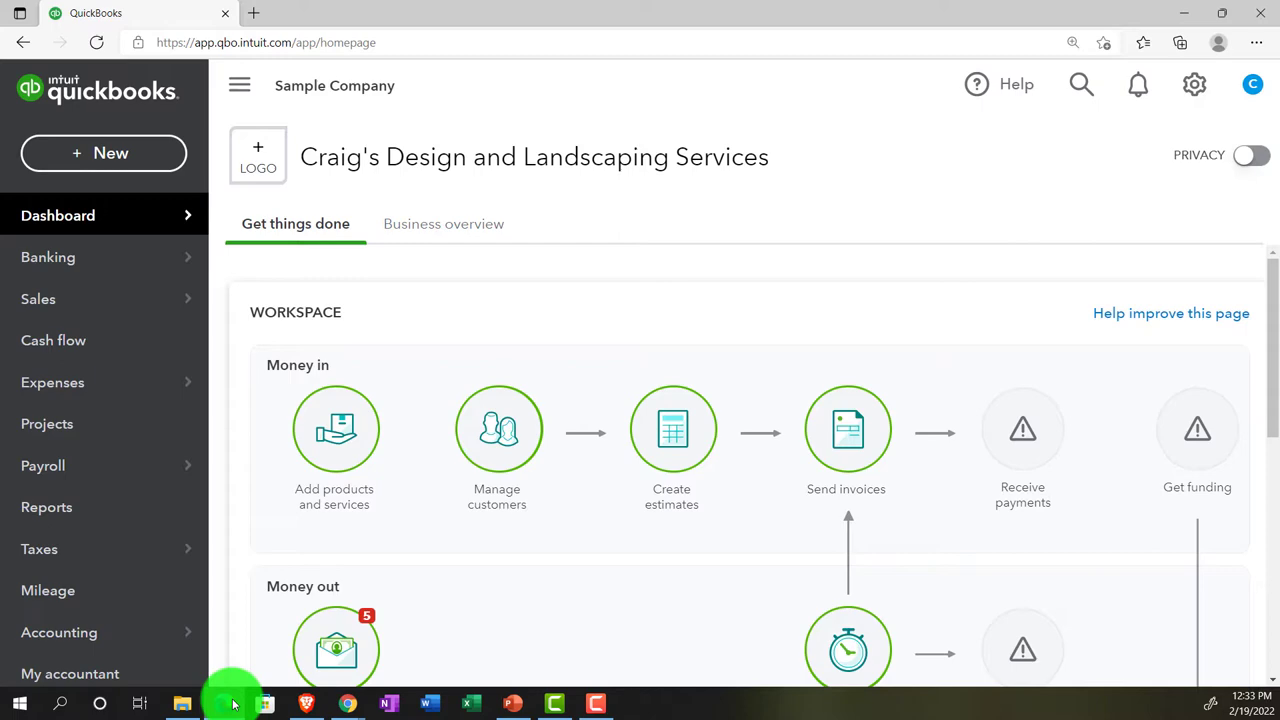
Step: Switch to the Bank Feed Practice File in Chrome and duplicate its home page twice, giving three browser tabs
click(233, 704)
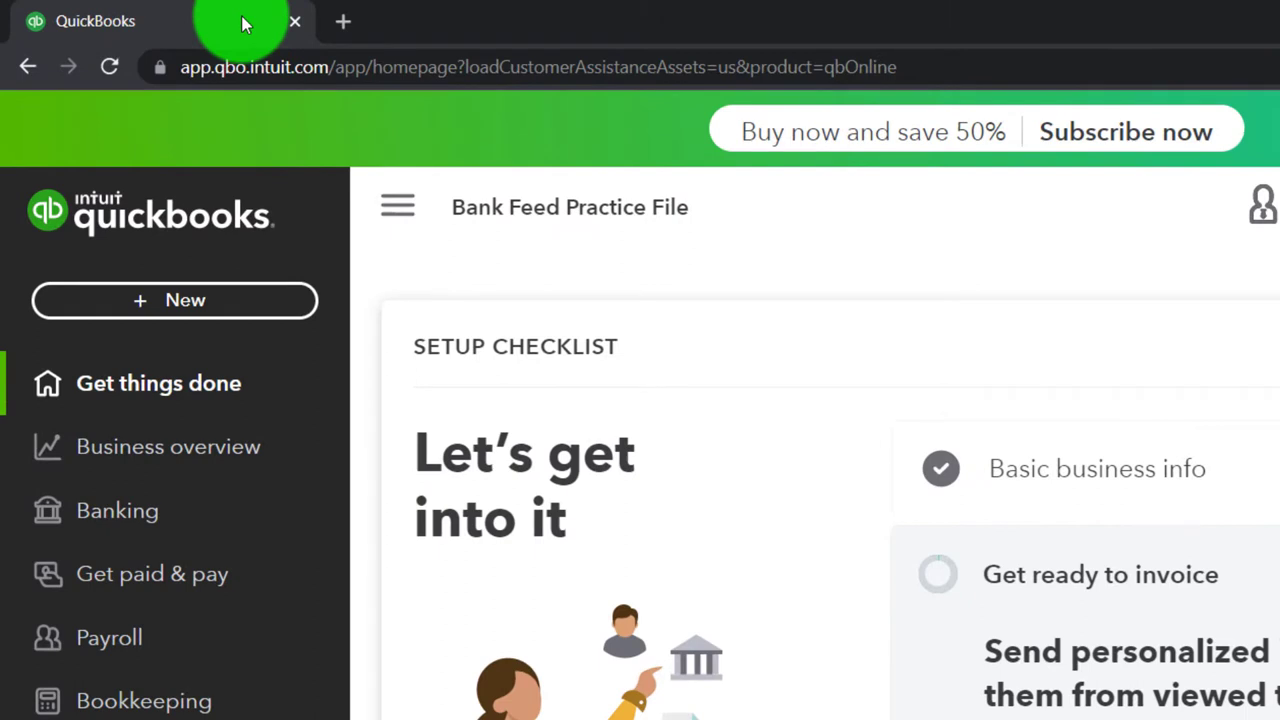
right_click(243, 24)
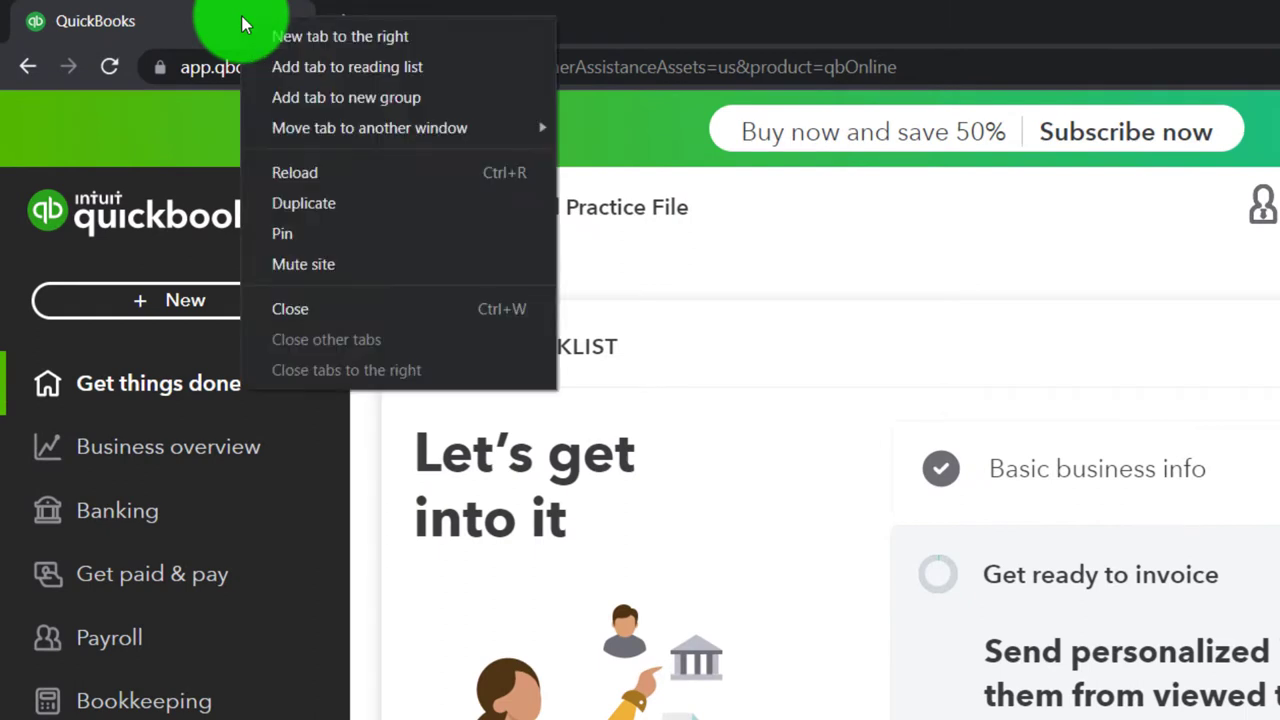
key(Escape)
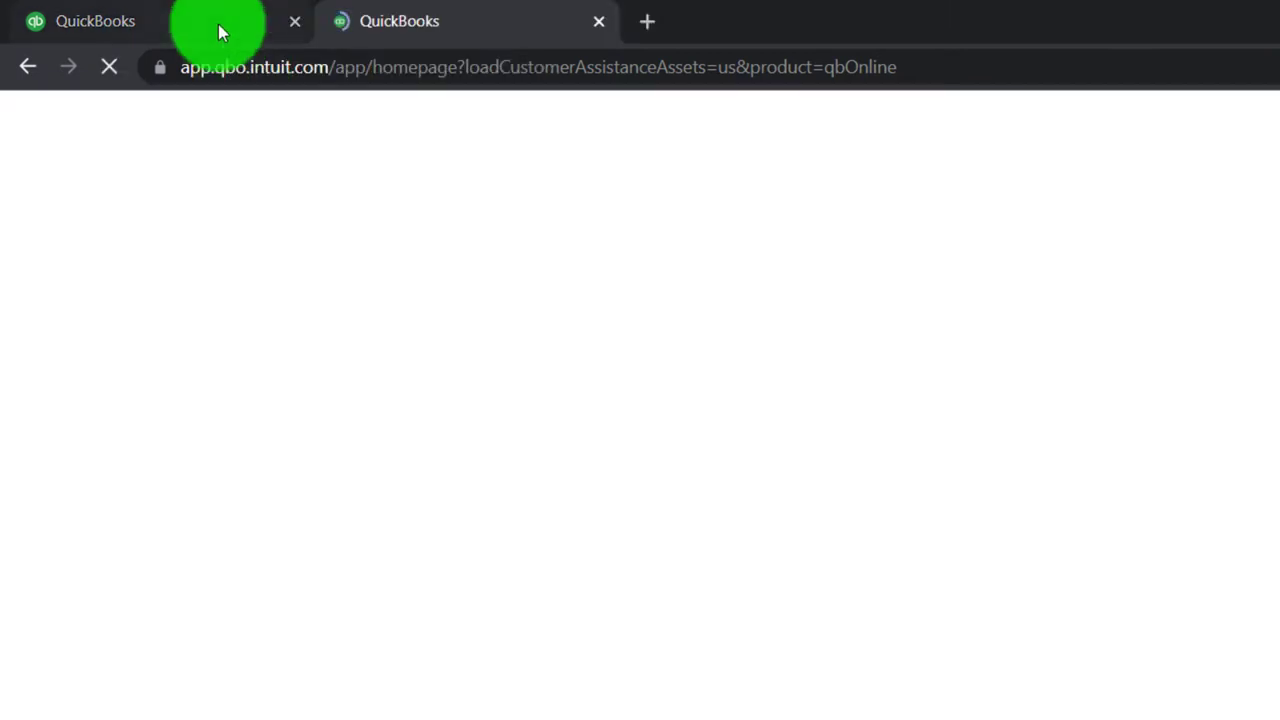
click(220, 30)
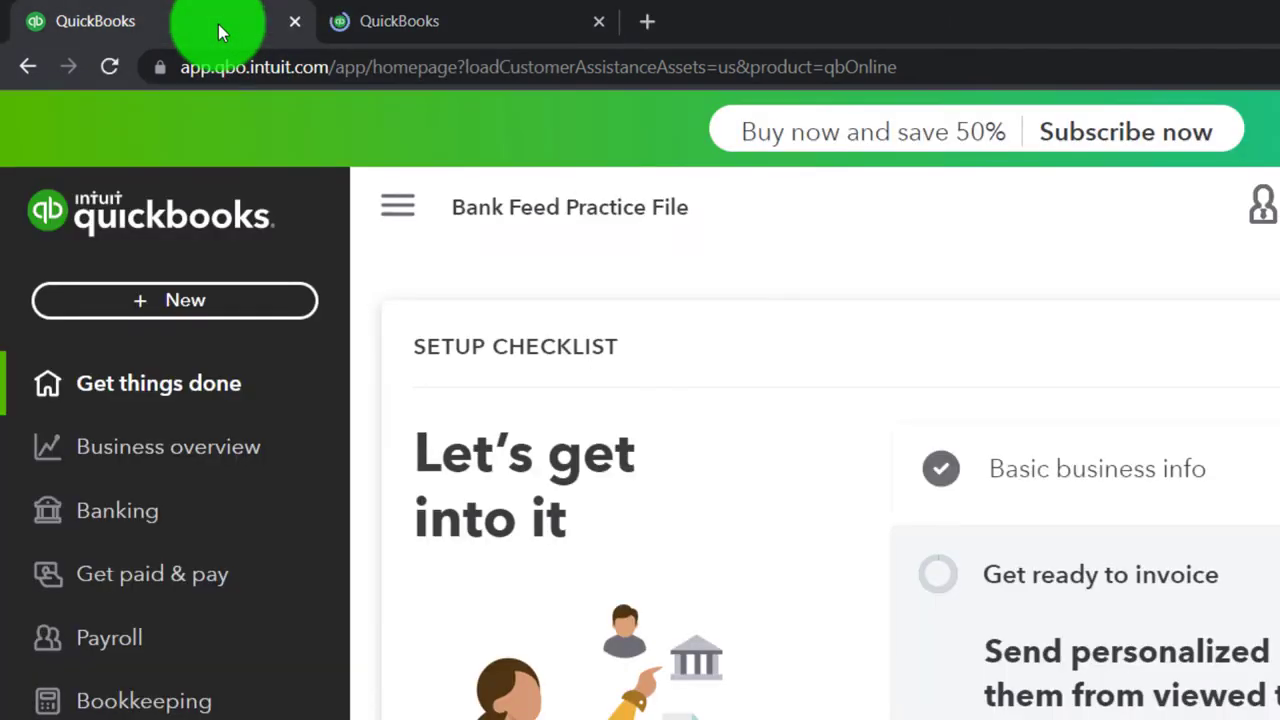
right_click(225, 28)
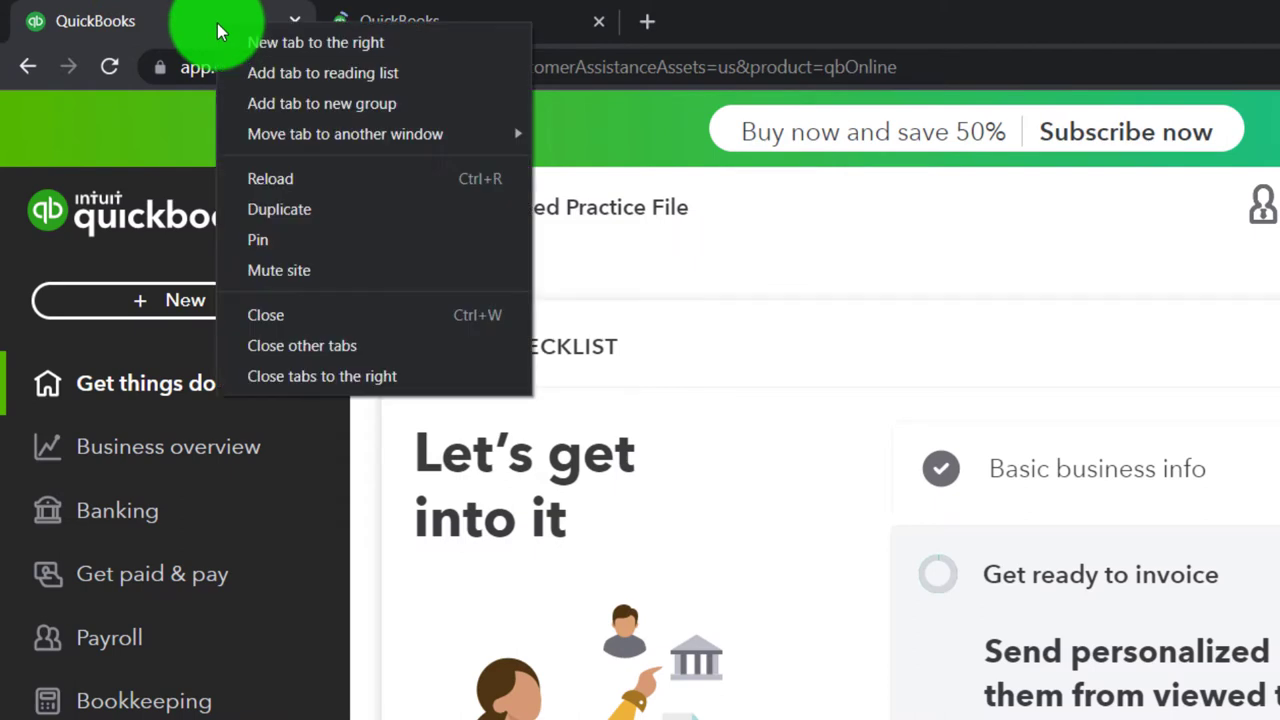
click(280, 208)
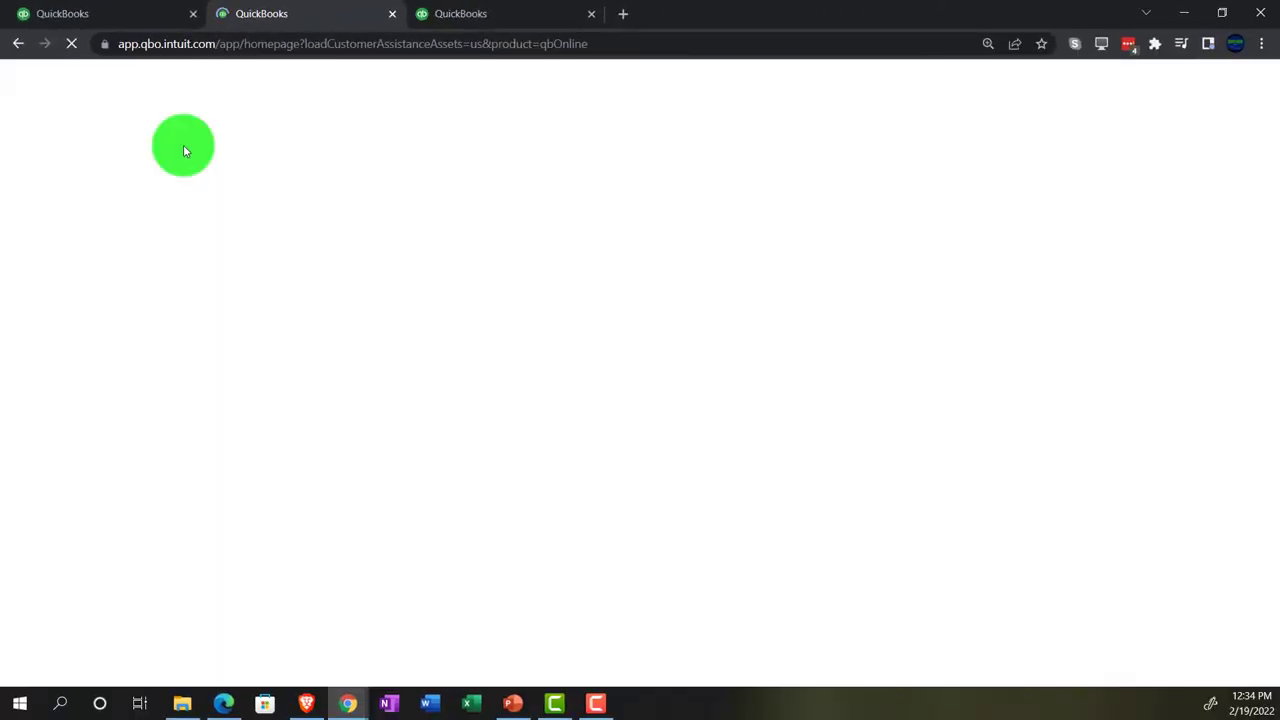
Step: View the sample company in Edge and return to the Bank Feed Practice File in Chrome
click(224, 705)
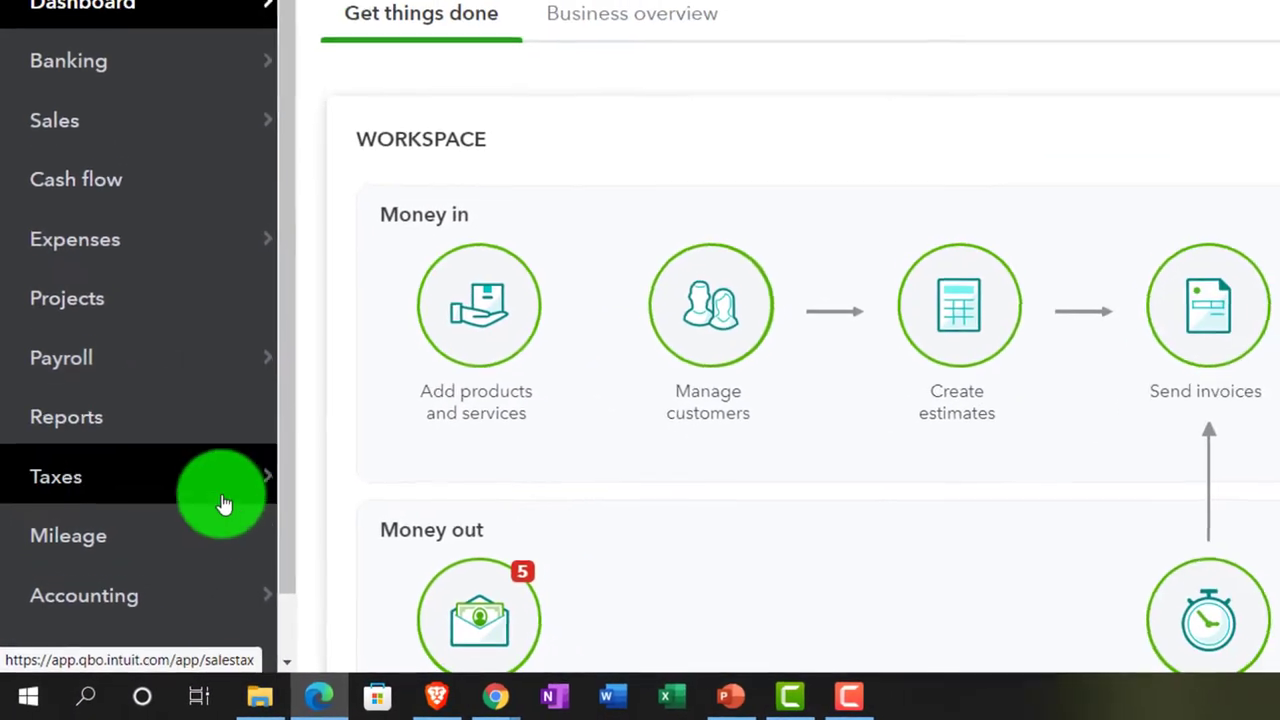
click(305, 695)
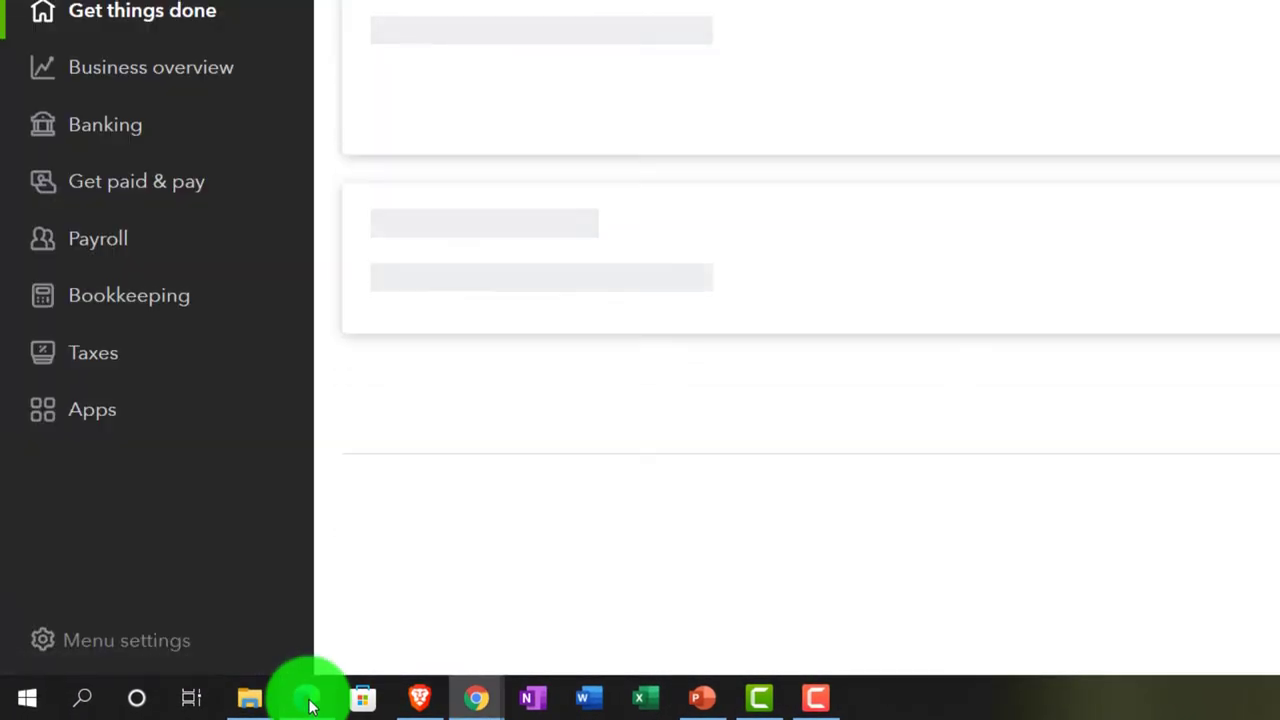
Step: Open the favorite Balance Sheet report in the second browser tab with the navigation menu hidden
click(429, 52)
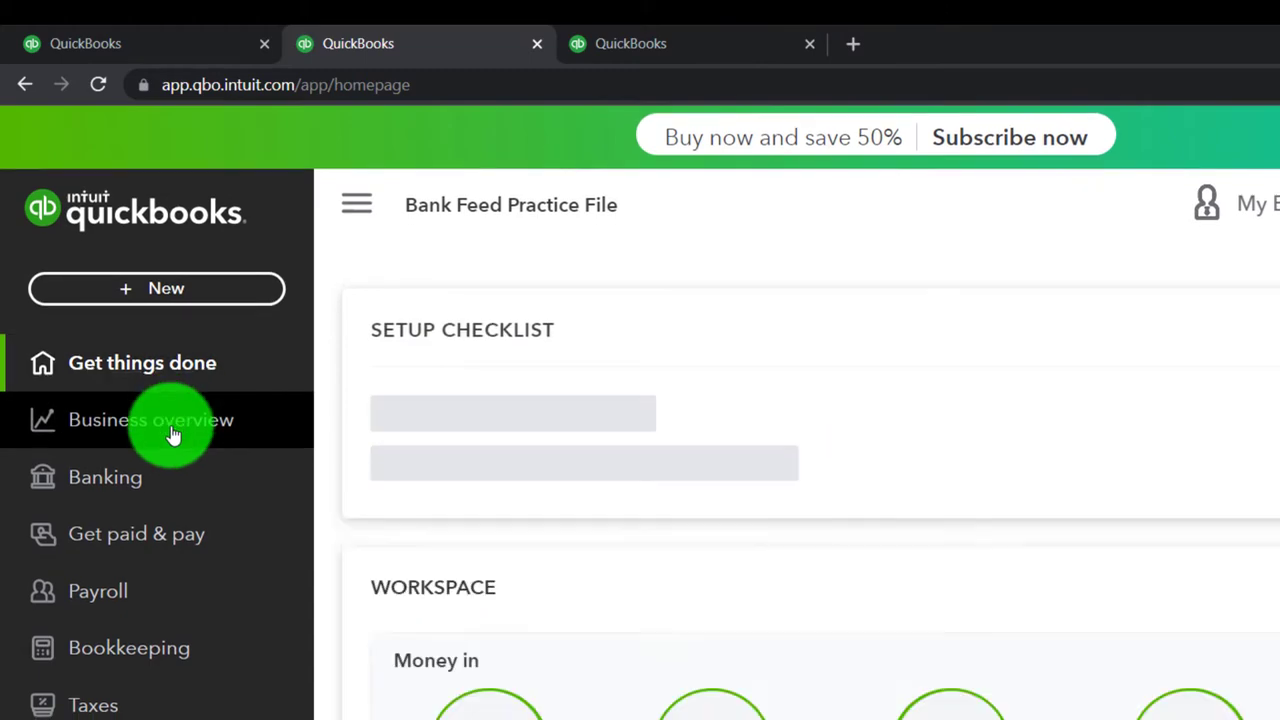
click(174, 435)
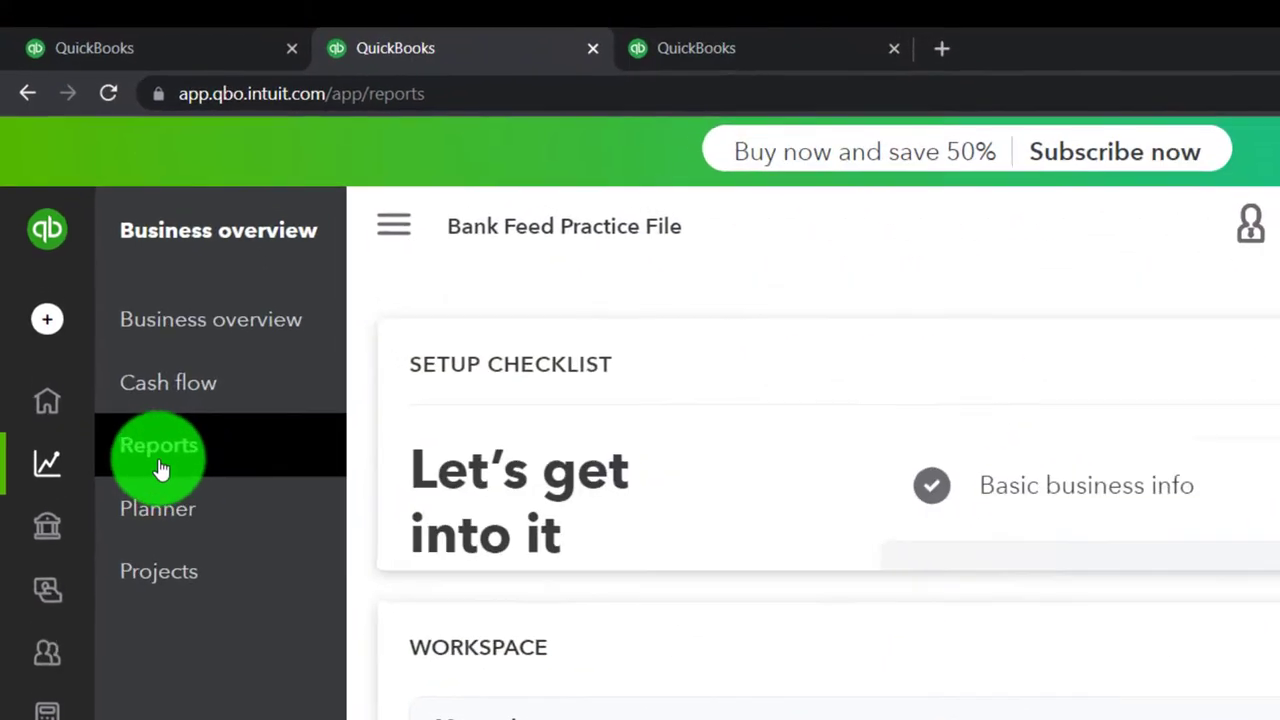
click(456, 263)
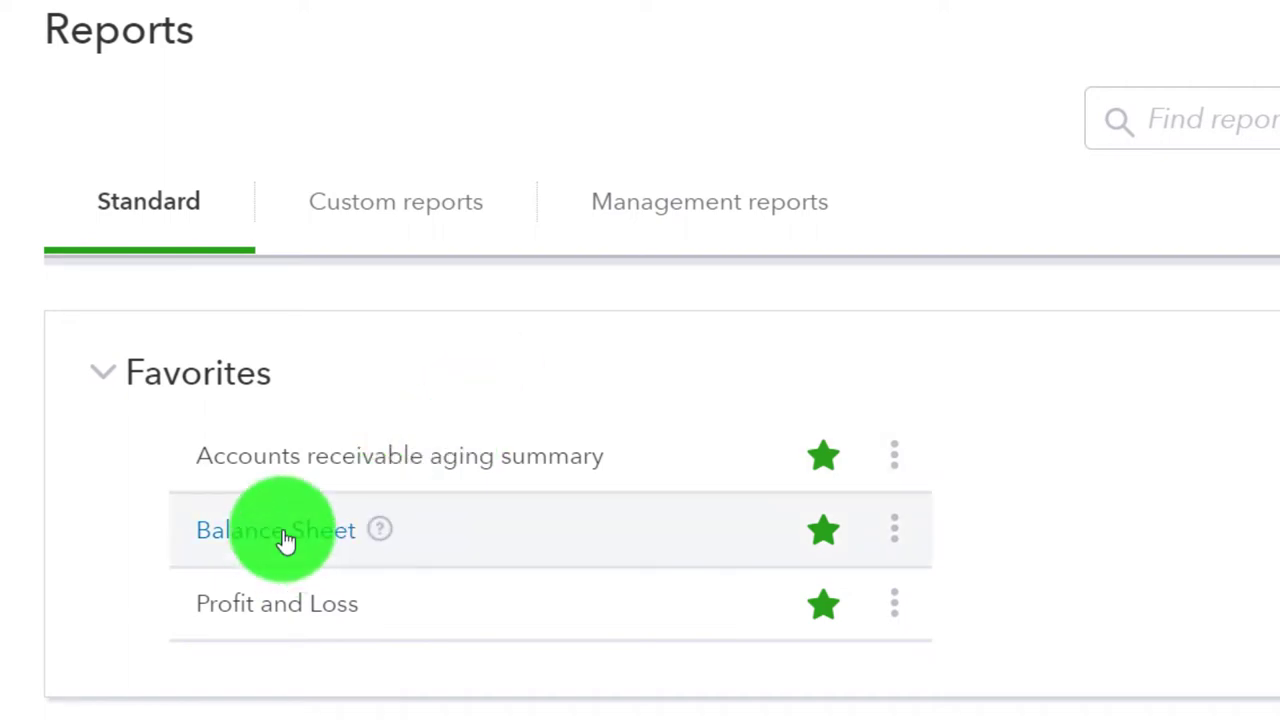
click(285, 538)
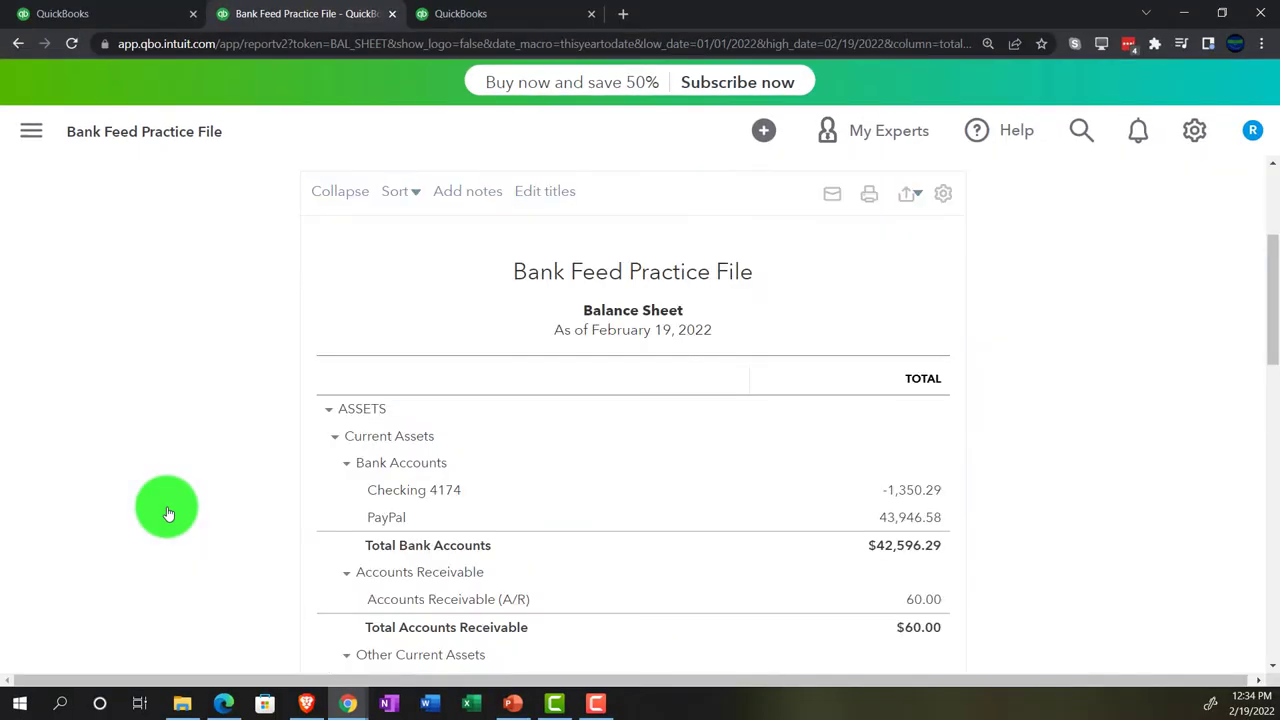
Step: Run the Balance Sheet report for the period 01/01/2021 to 12/31/2021
scroll(169, 513, up, 3)
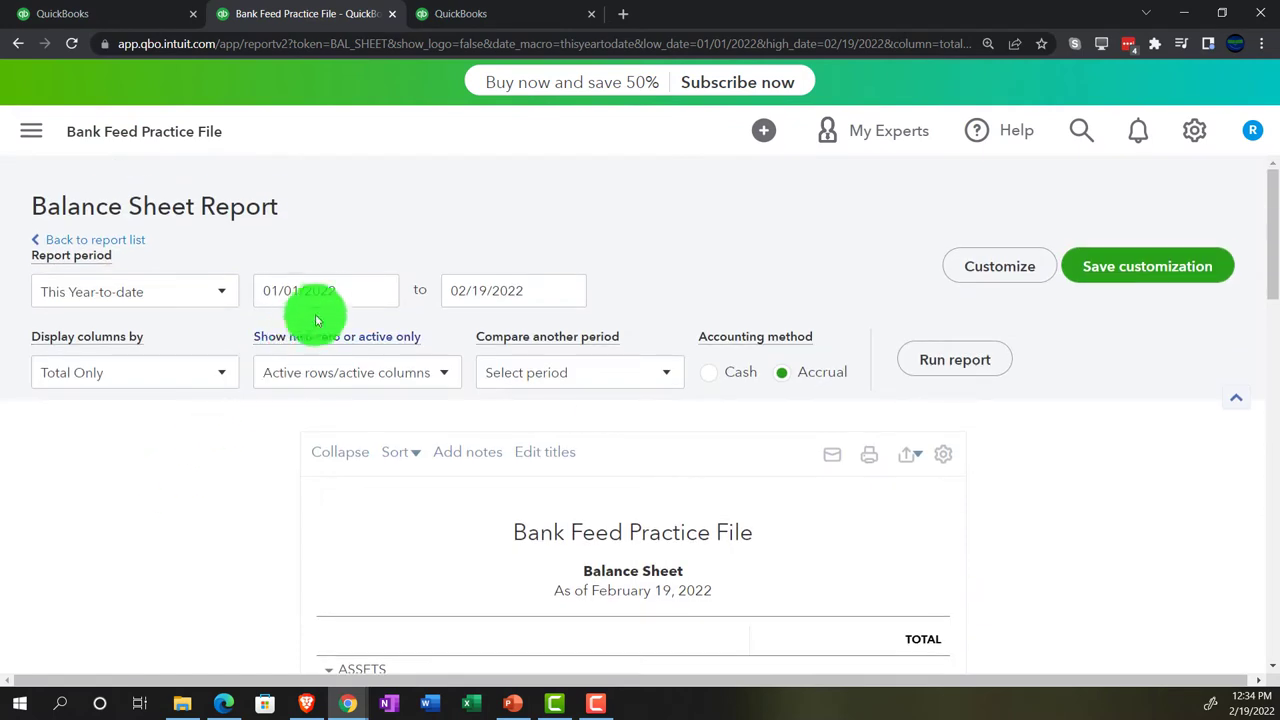
click(322, 292)
text(01/01/2021)
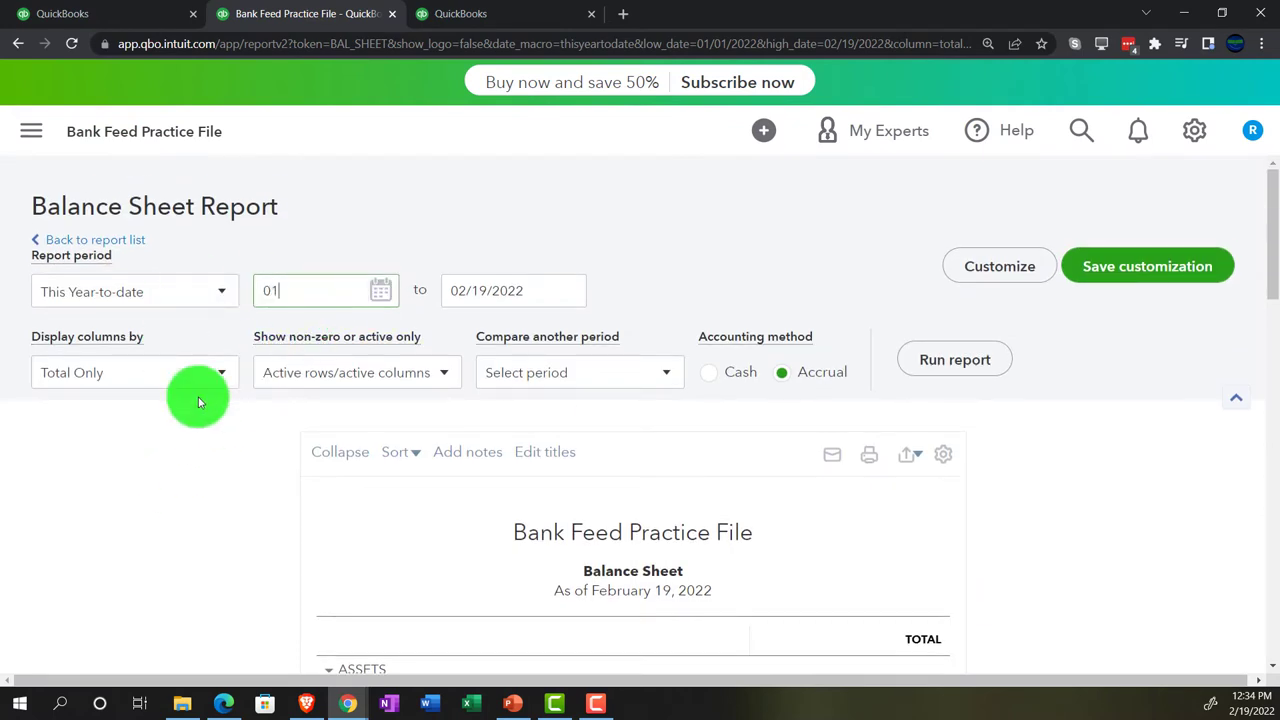
key(Tab)
text(12/31/2021)
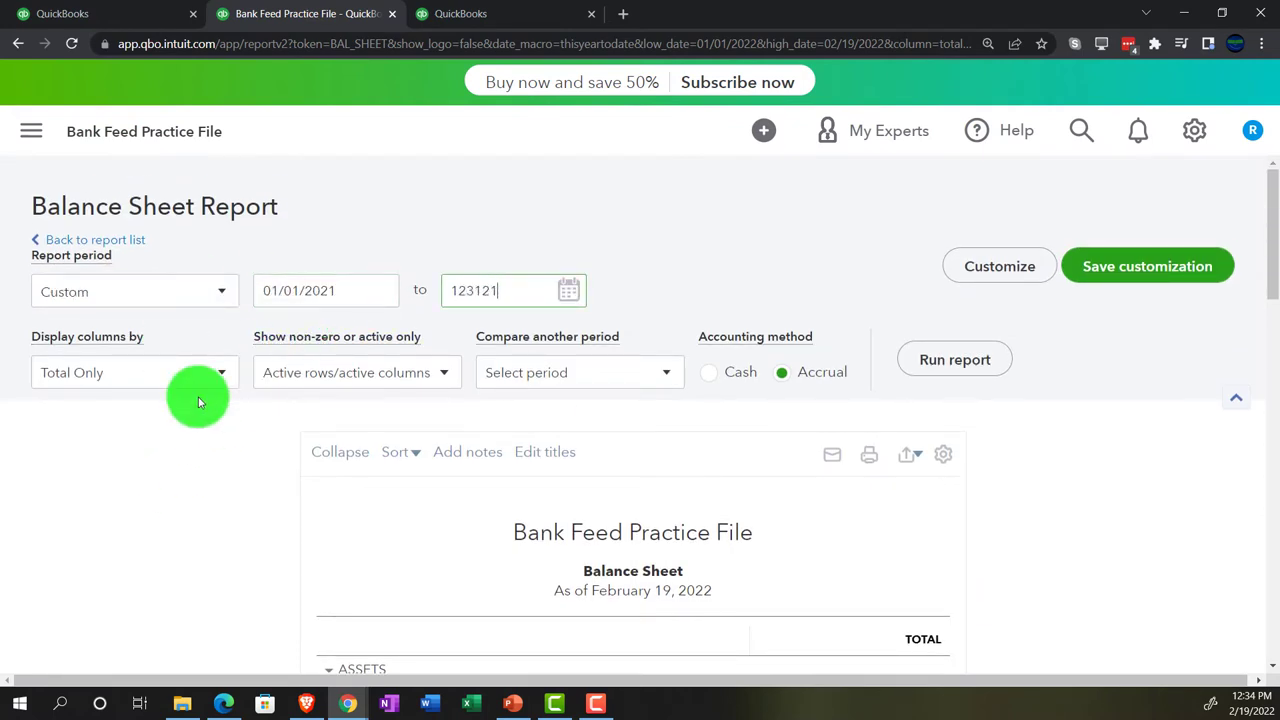
key(Tab)
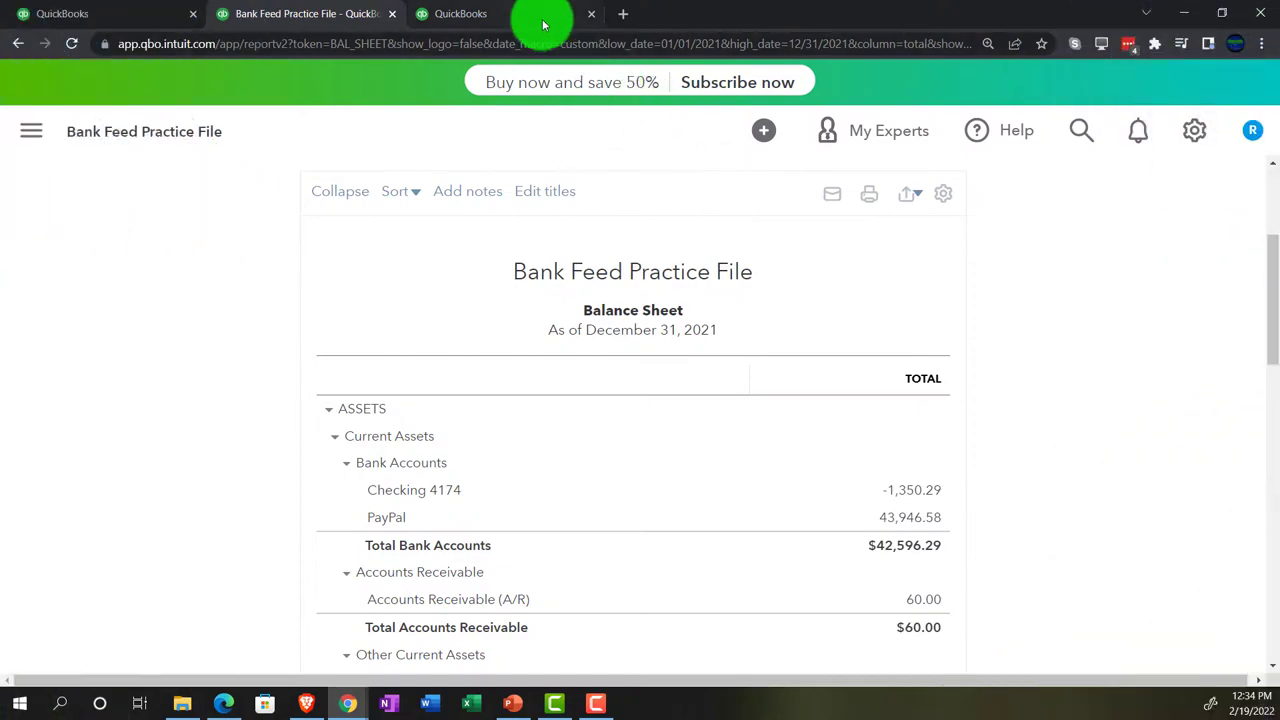
Step: Open the favorite Profit and Loss report in the third browser tab with the navigation menu hidden
click(543, 24)
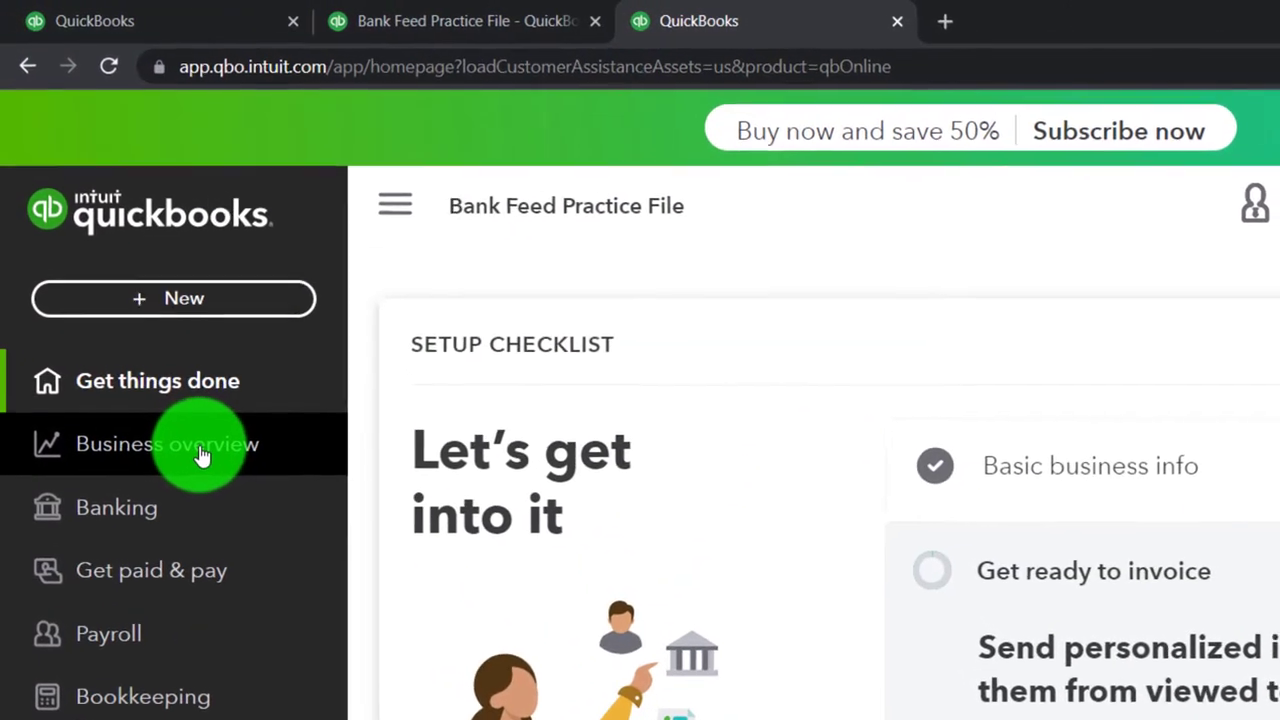
click(200, 455)
click(212, 486)
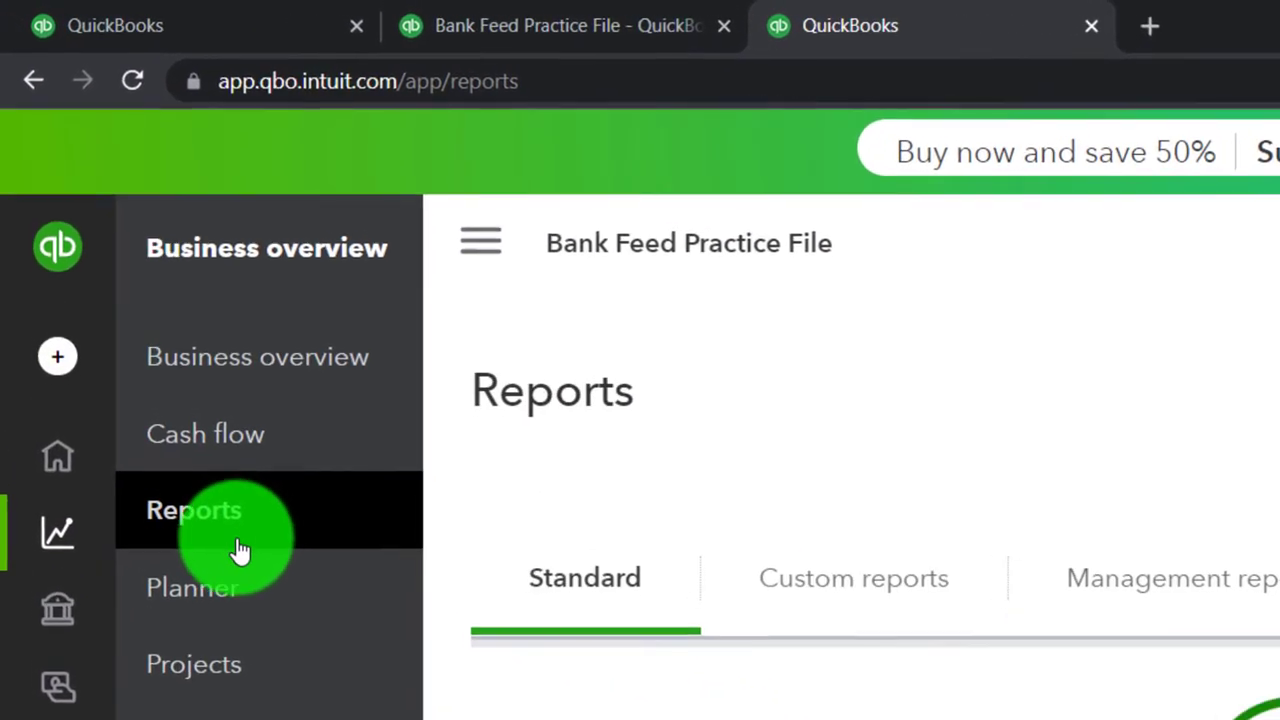
click(478, 266)
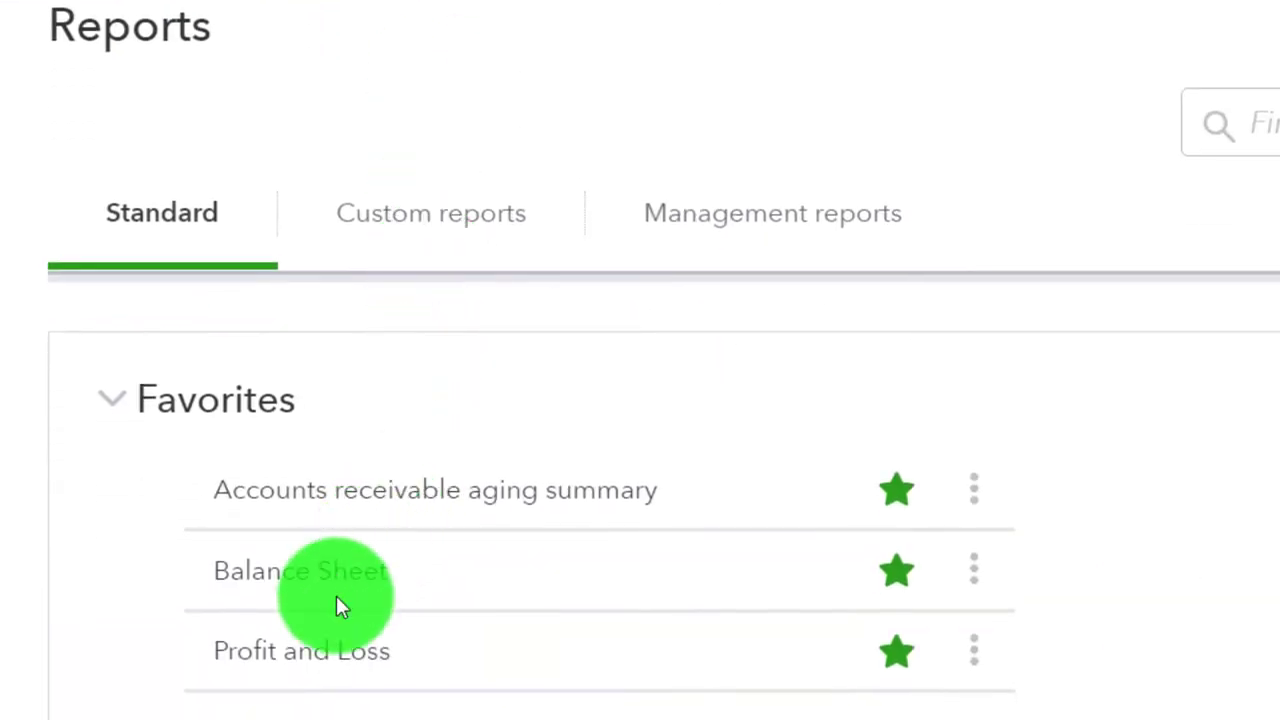
click(322, 655)
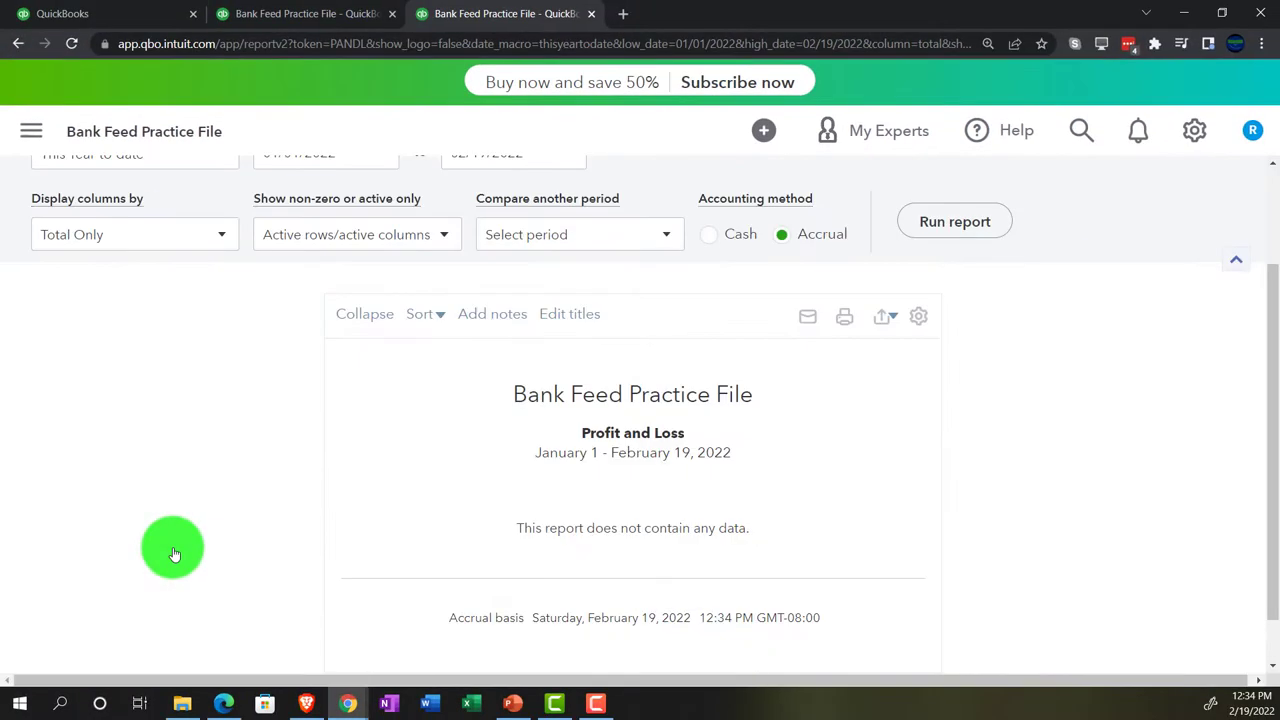
Step: Run the Profit and Loss report for the period 01/01/2021 to 12/31/2021
scroll(172, 553, up, 2)
drag(346, 289, 250, 278)
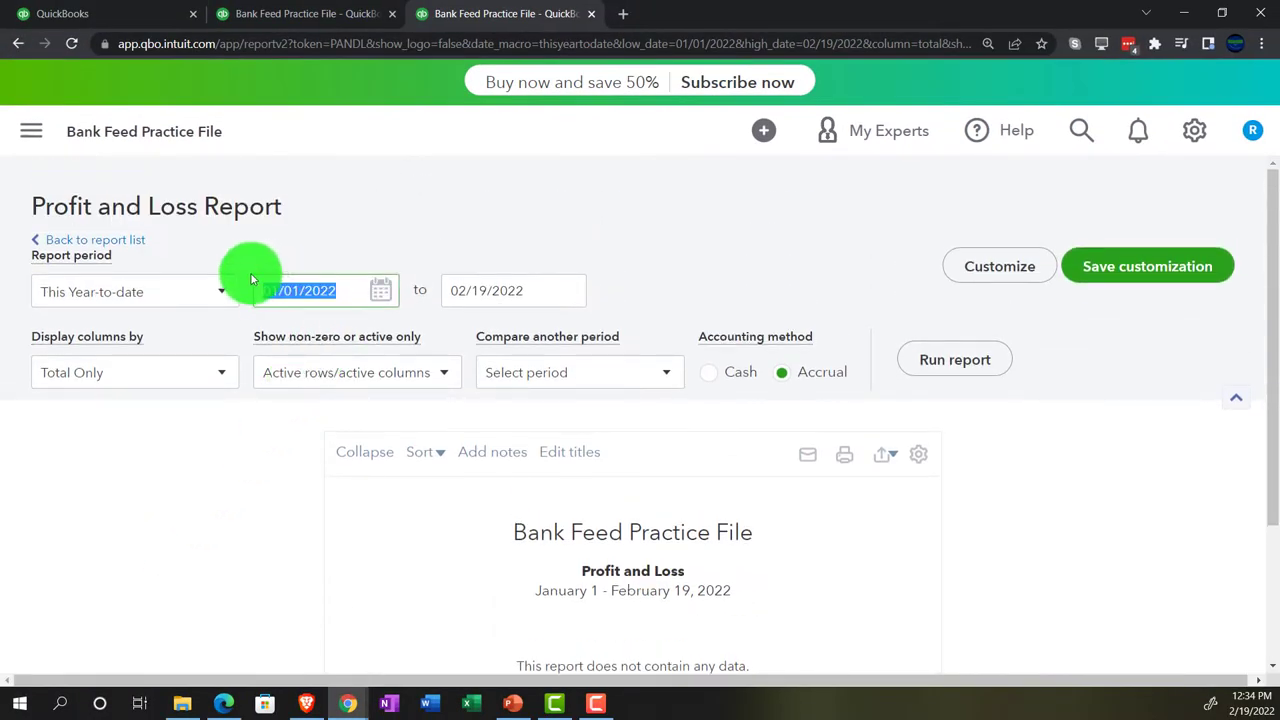
text(01012021)
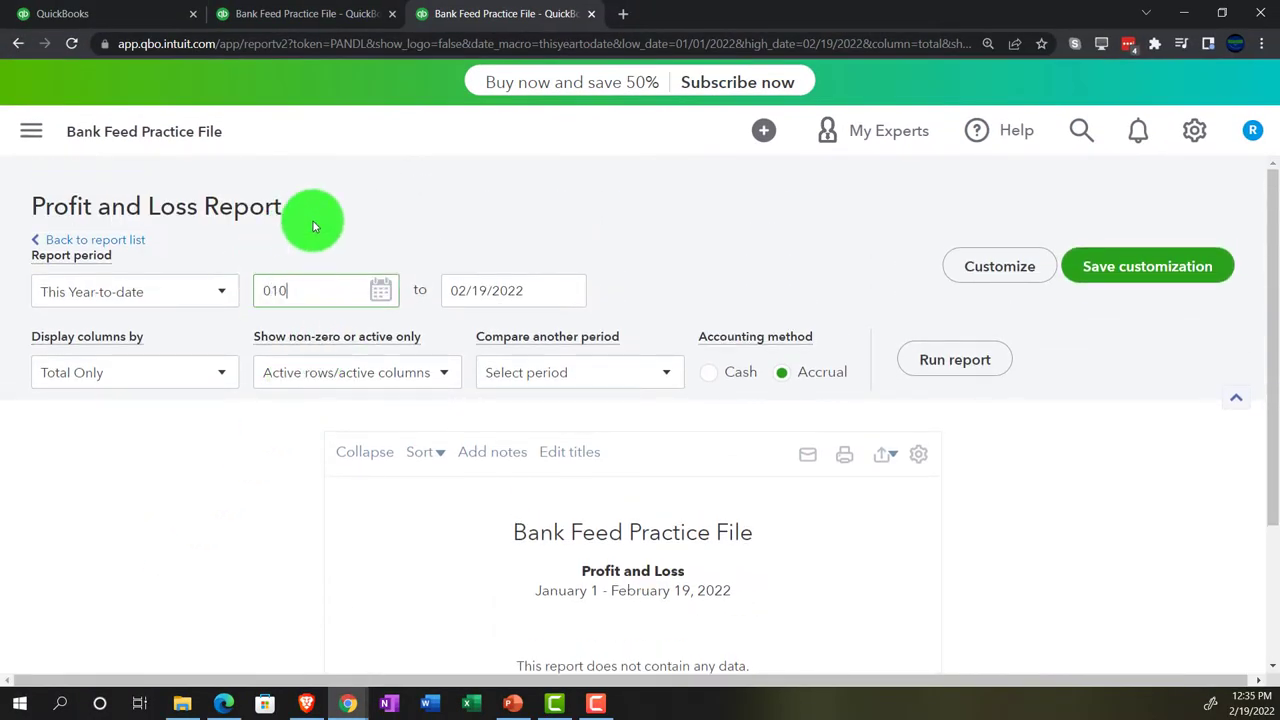
key(Tab)
text(12/31/)
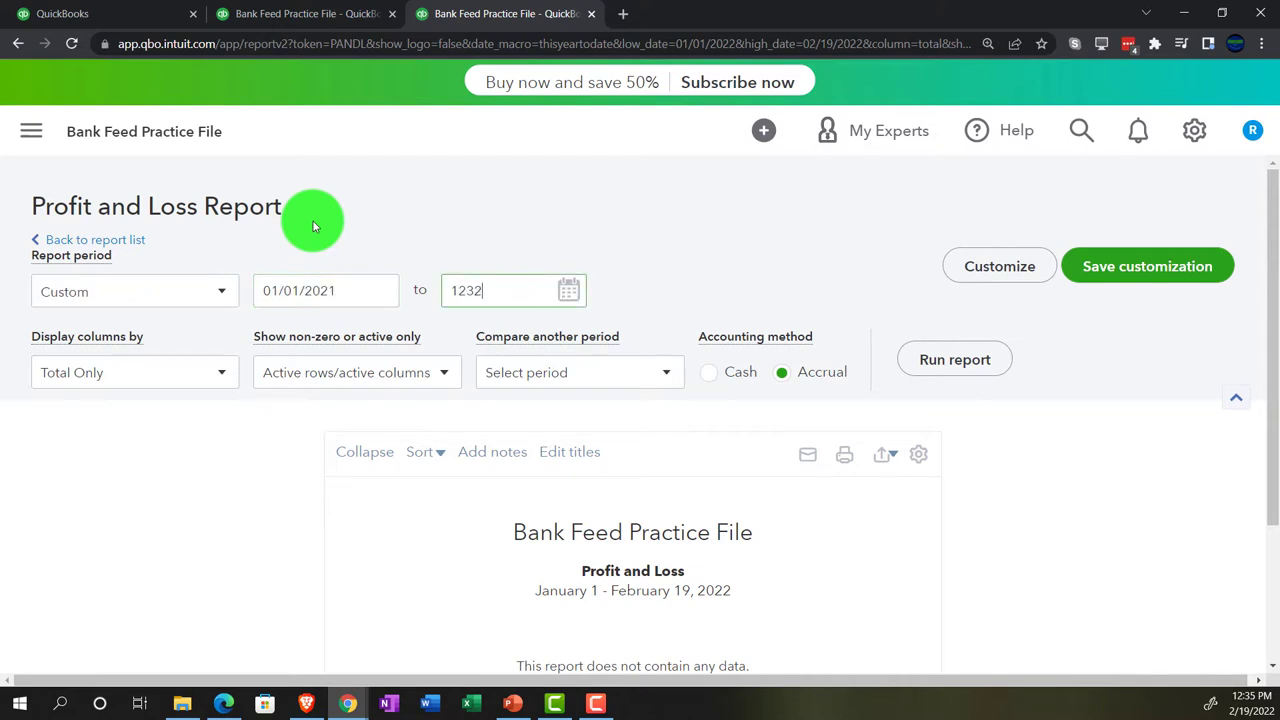
text(2021)
key(Tab)
click(955, 359)
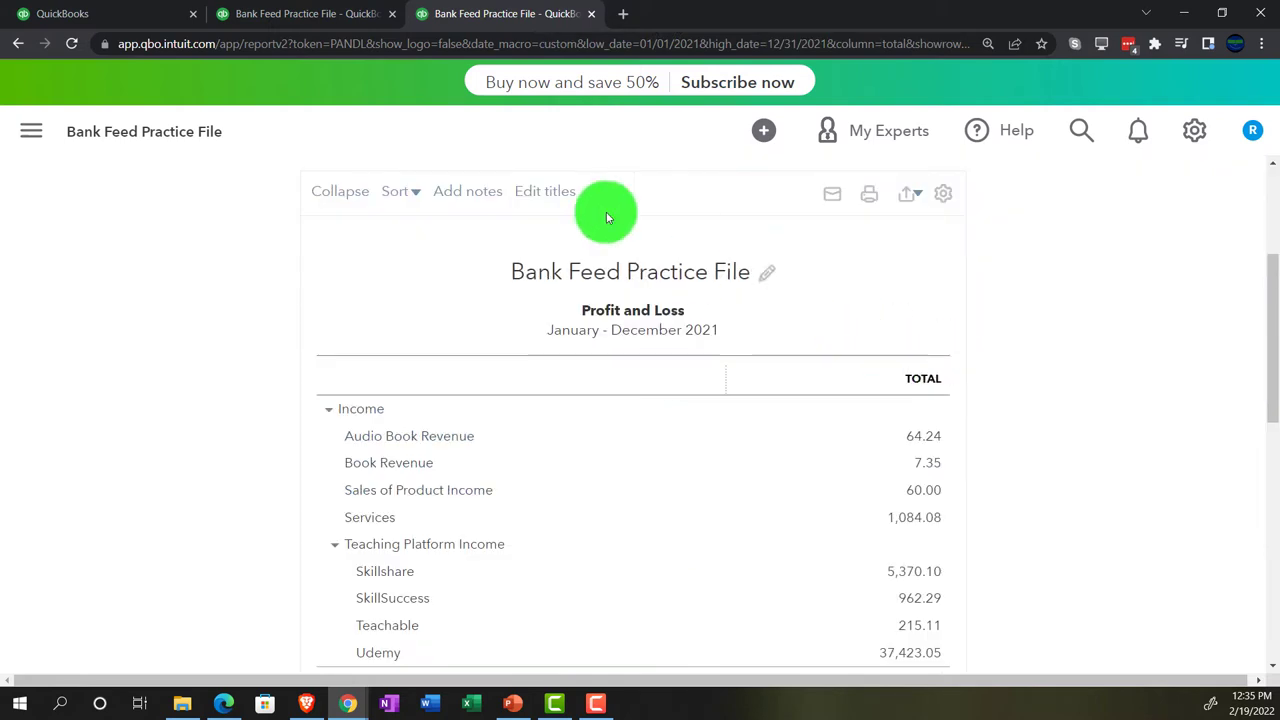
Step: Open the Bookkeeping transactions page with the bank feeds in the first browser tab
click(138, 9)
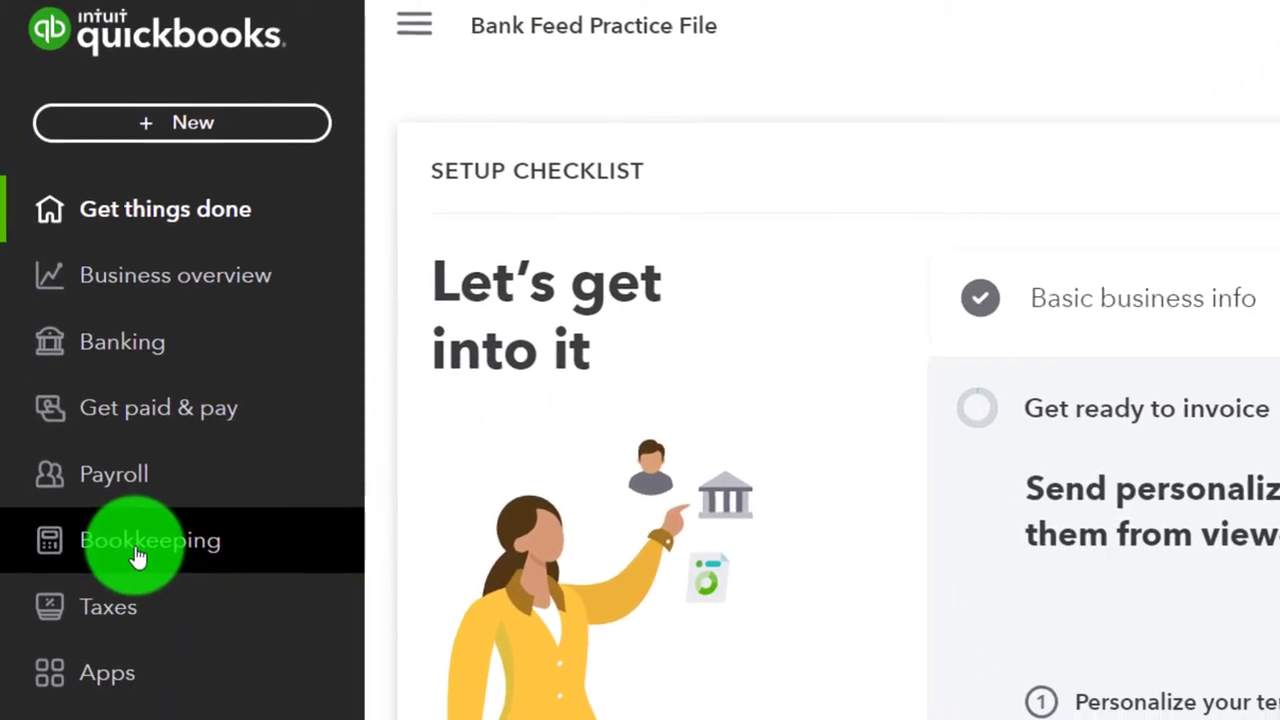
click(127, 622)
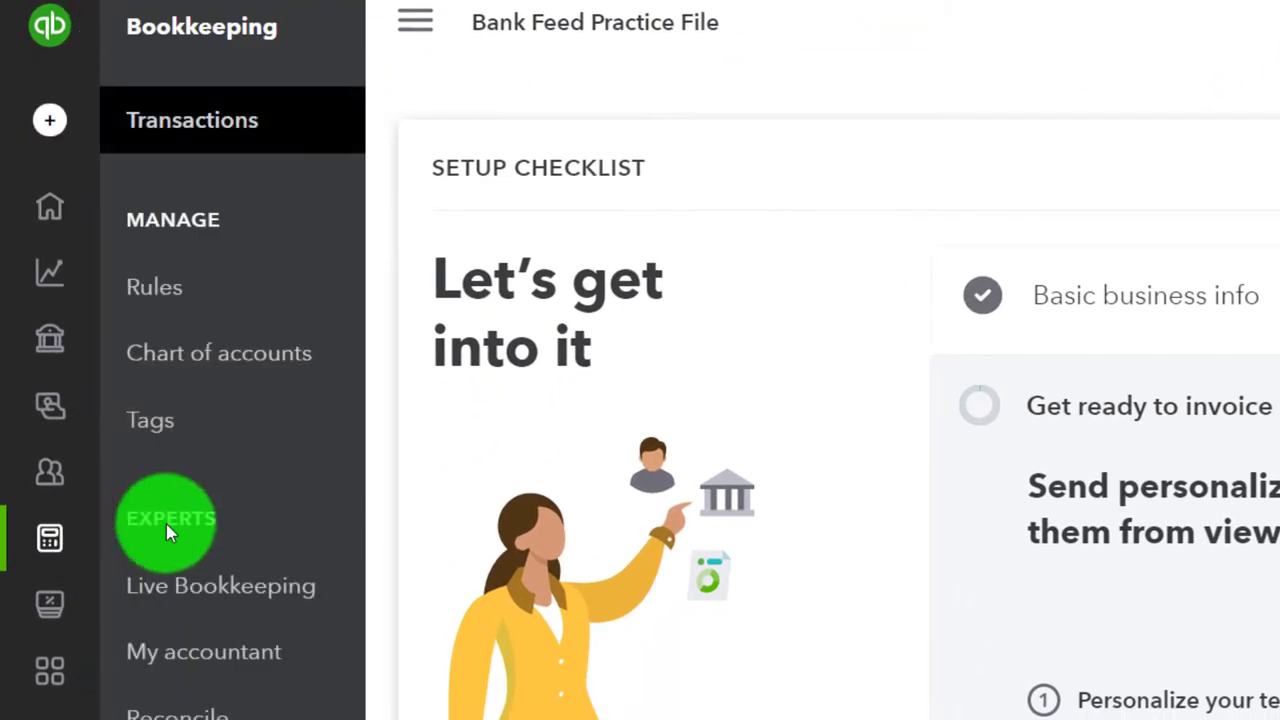
click(177, 150)
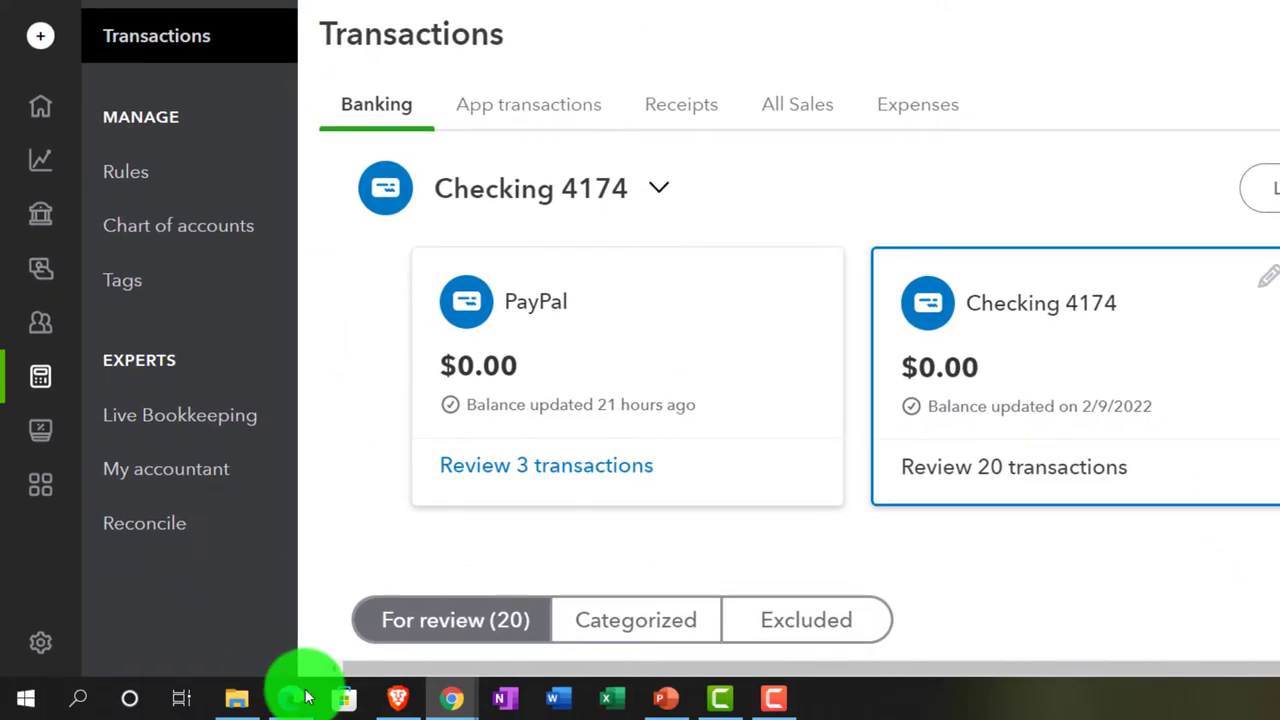
Step: View the sample company's Banking page in Edge and return to the practice file's transactions in Chrome
click(300, 697)
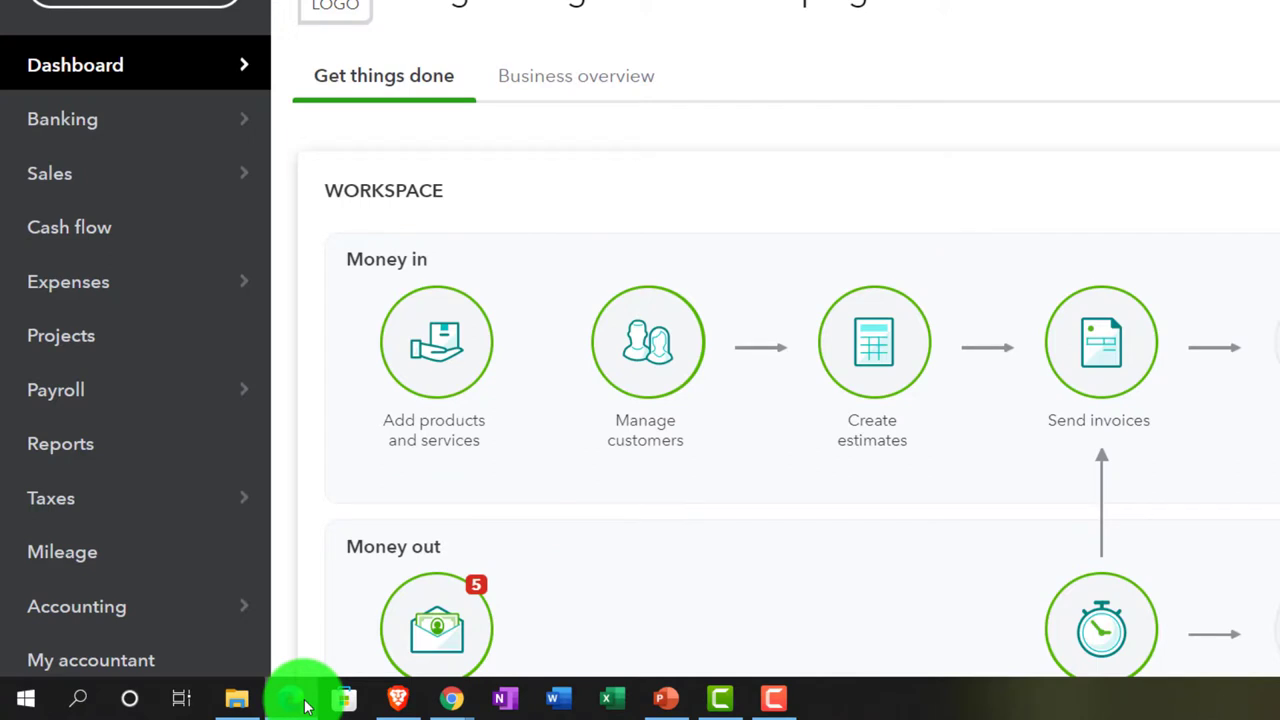
click(88, 258)
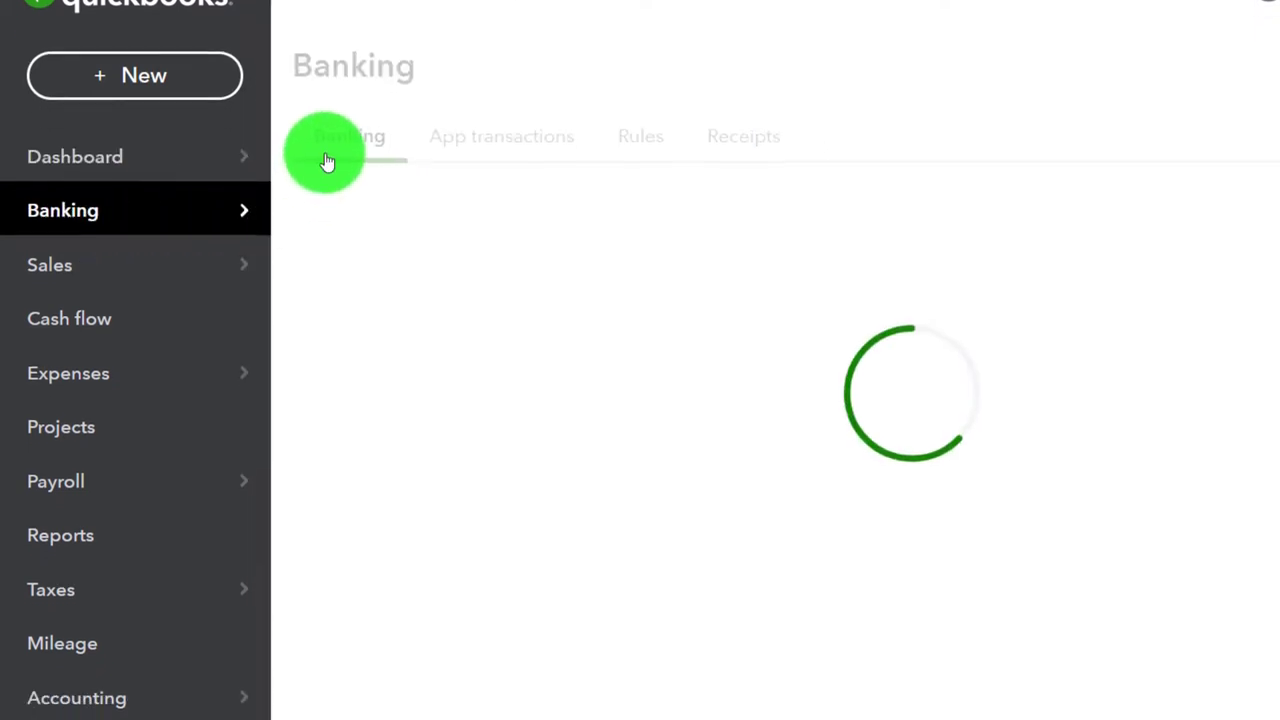
click(293, 699)
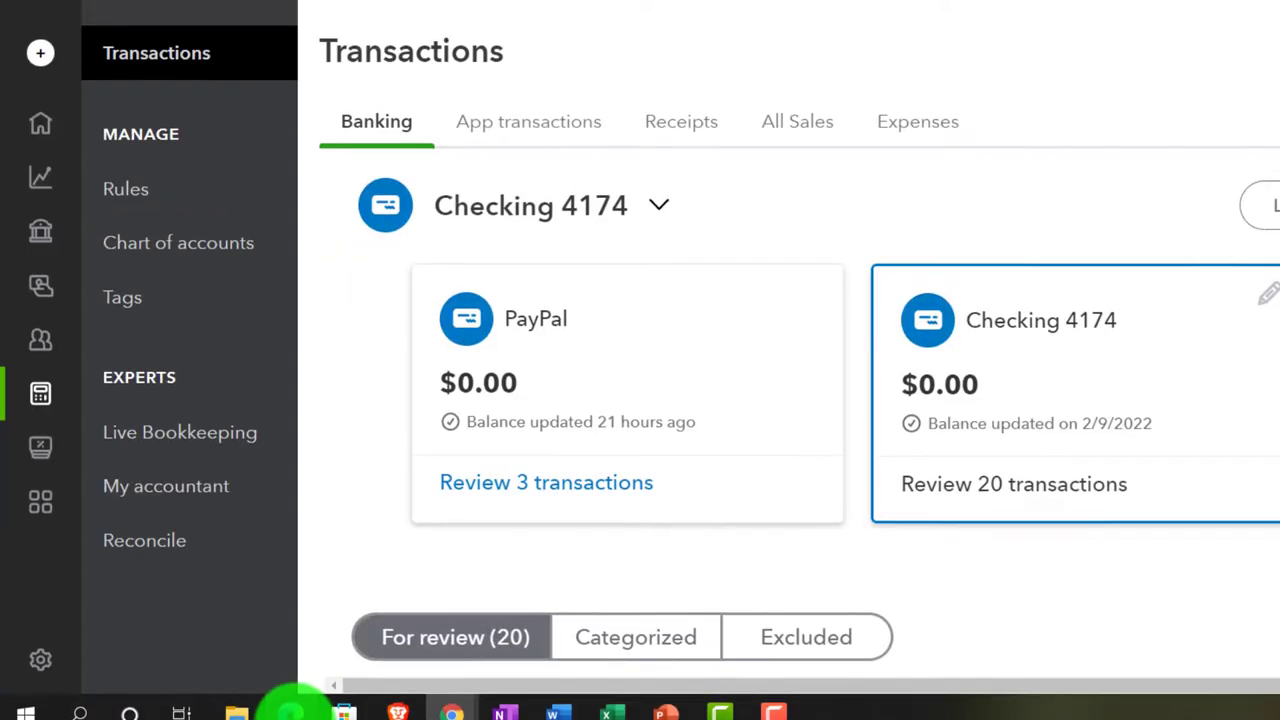
Step: Hide the navigation menu, select the PayPal bank feed, and examine its transactions awaiting review
click(337, 173)
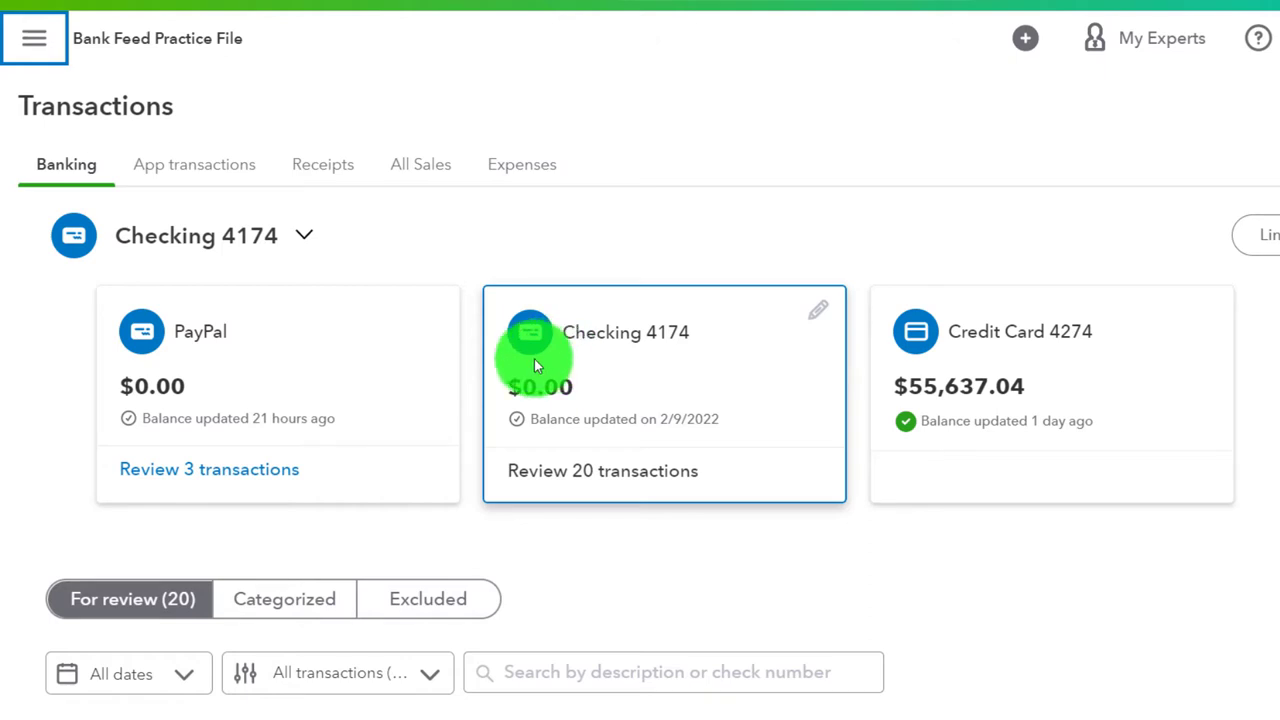
click(377, 369)
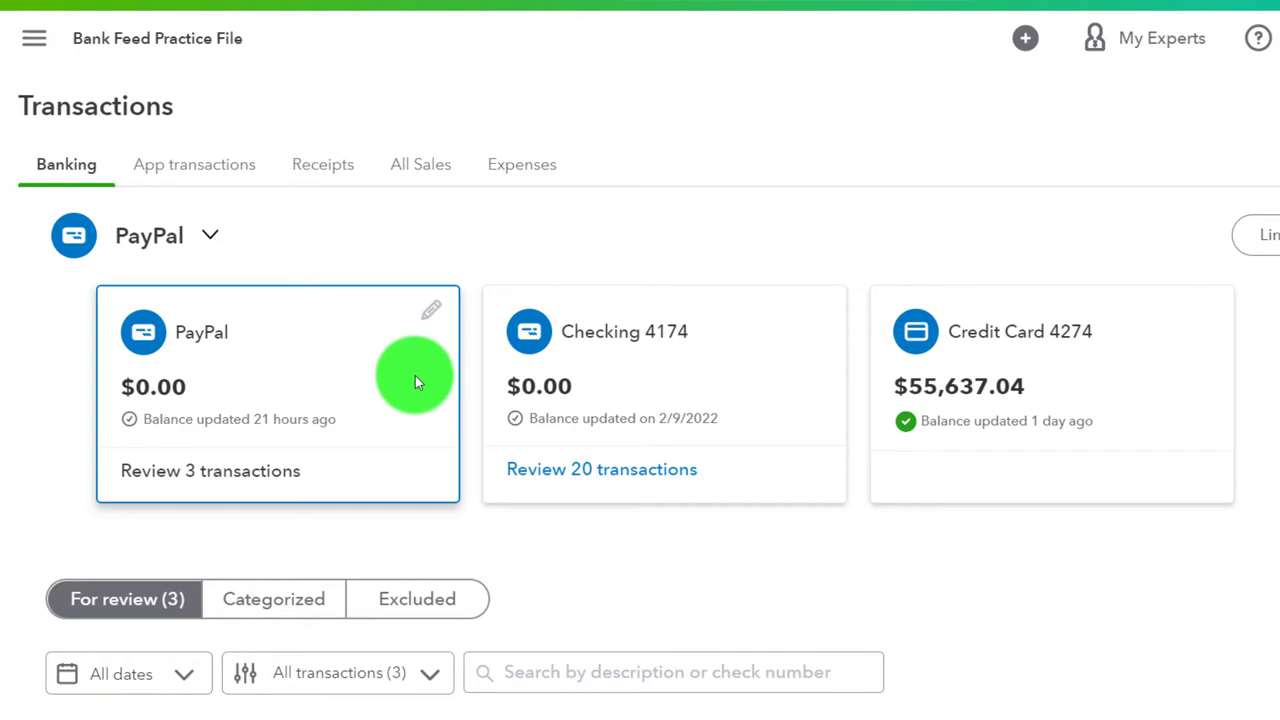
scroll(350, 390, down, 3)
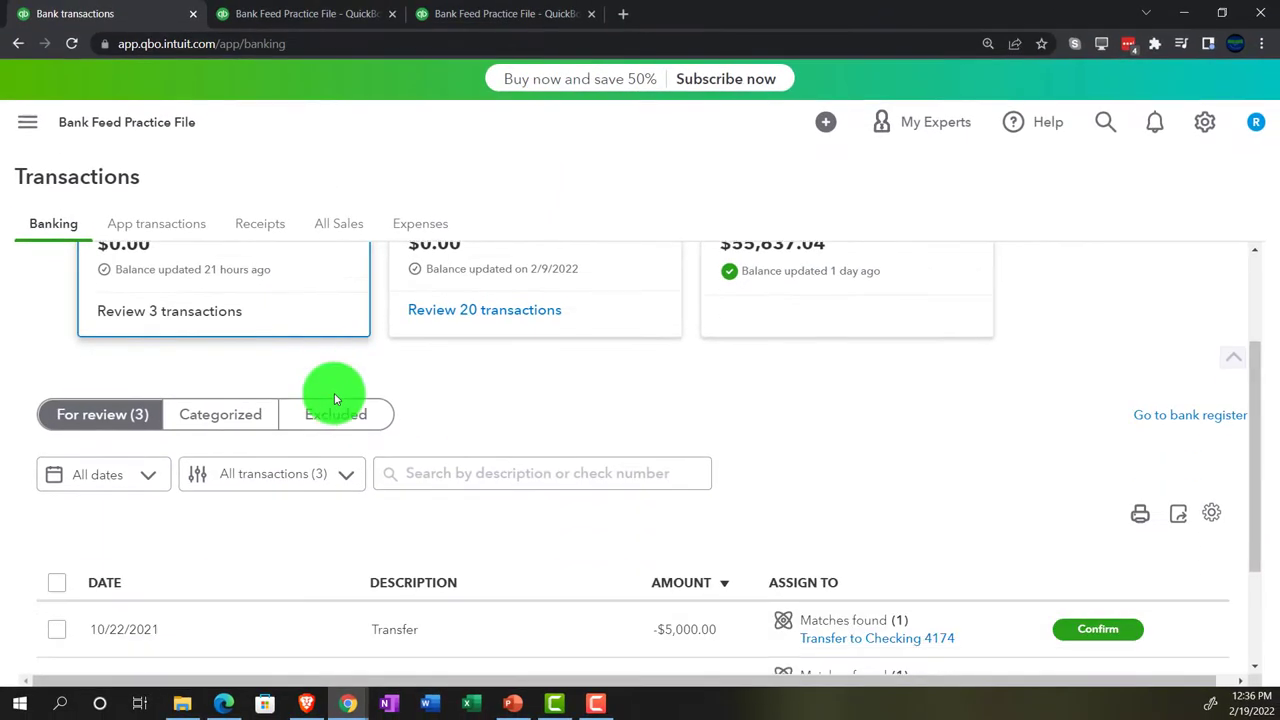
scroll(334, 398, down, 1)
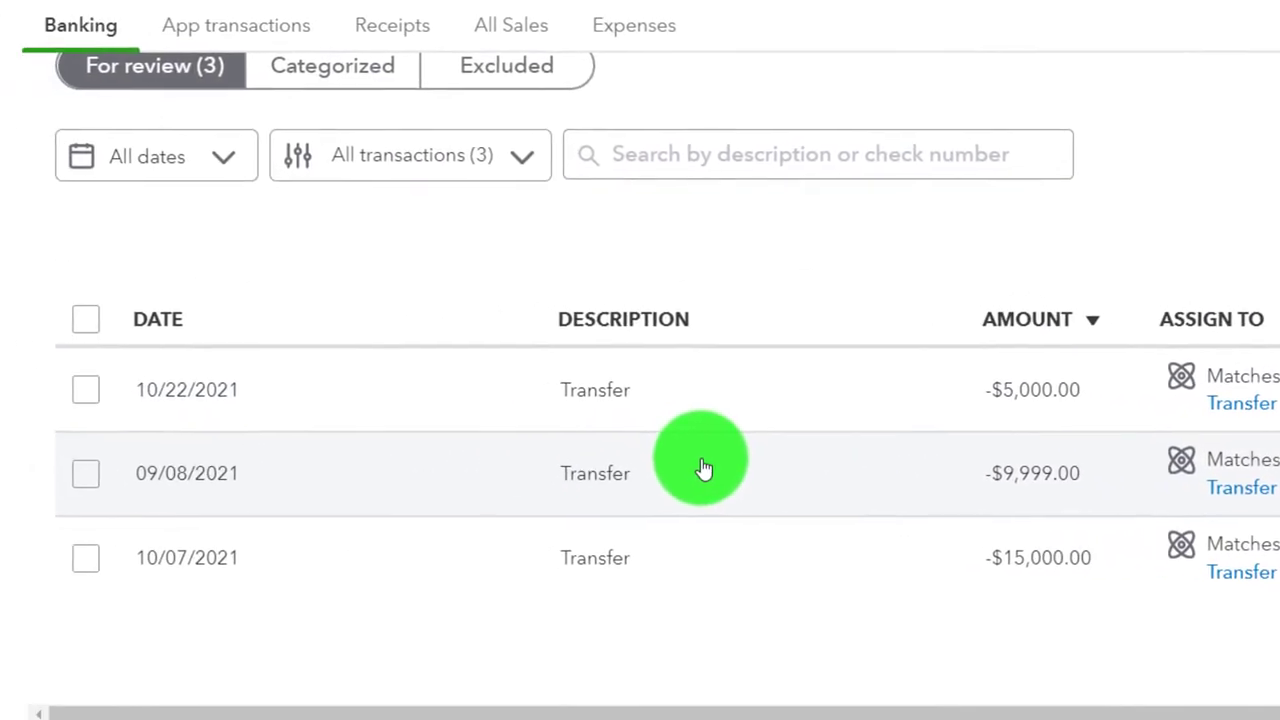
scroll(643, 484, up, 3)
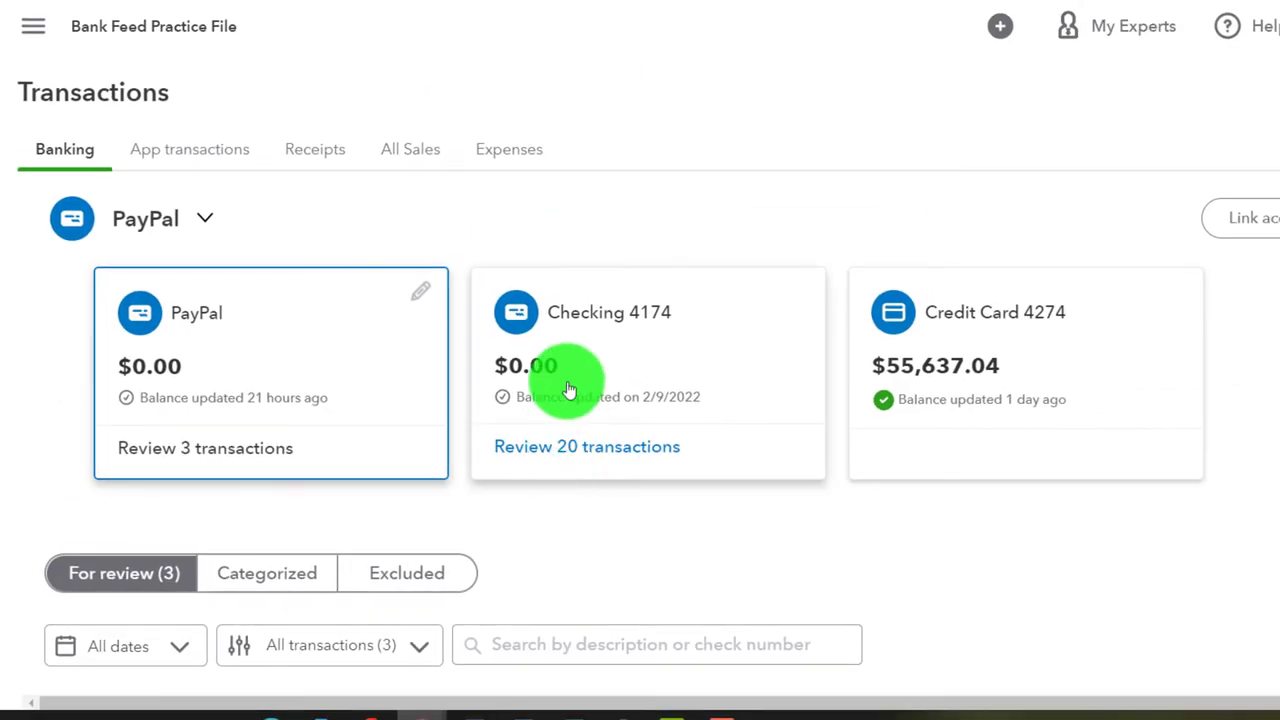
Step: Select the Checking 4174 bank feed and expand the 10/08/2021 PayPal transfer of $15,000.00 to examine its suggested transfer match
click(567, 389)
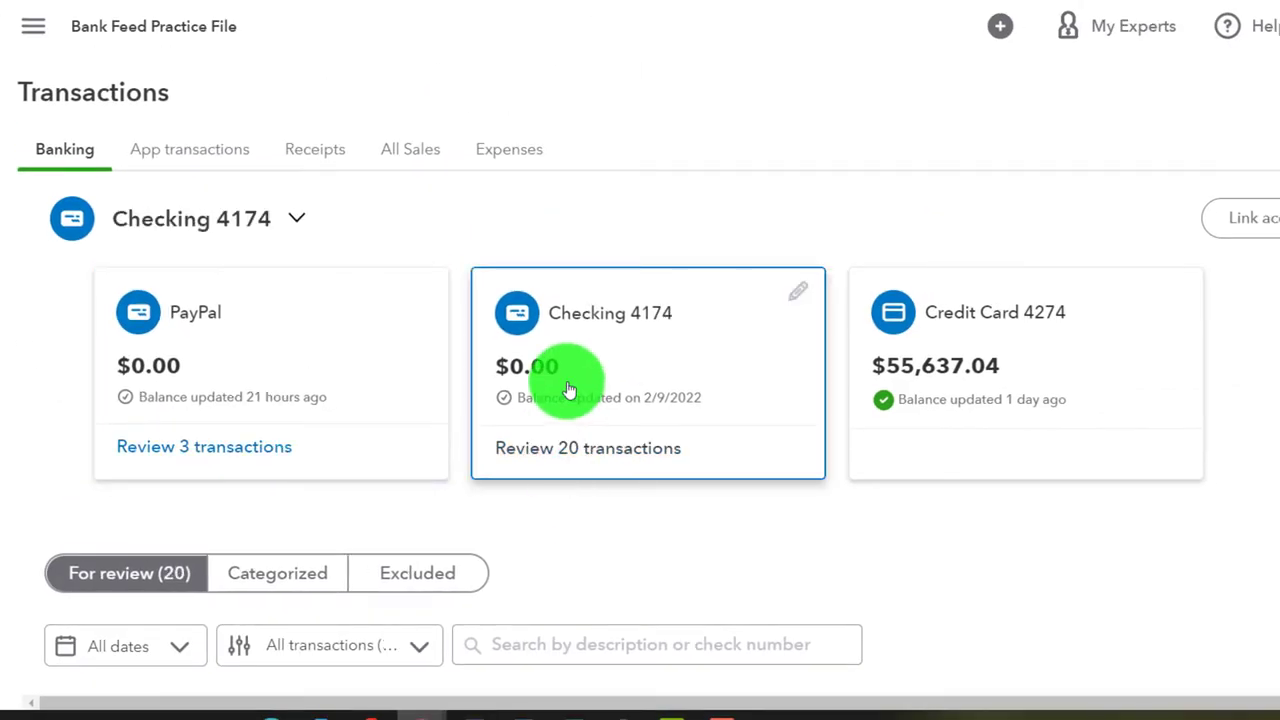
scroll(560, 390, down, 5)
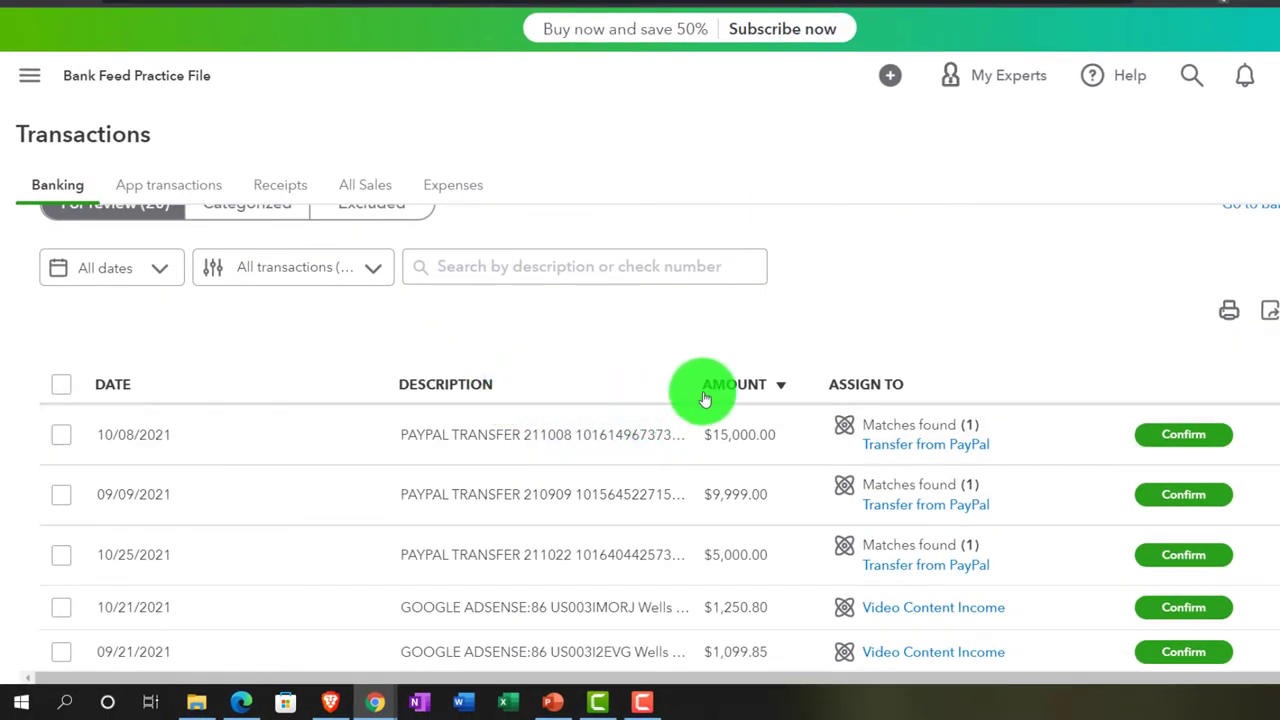
scroll(705, 398, down, 1)
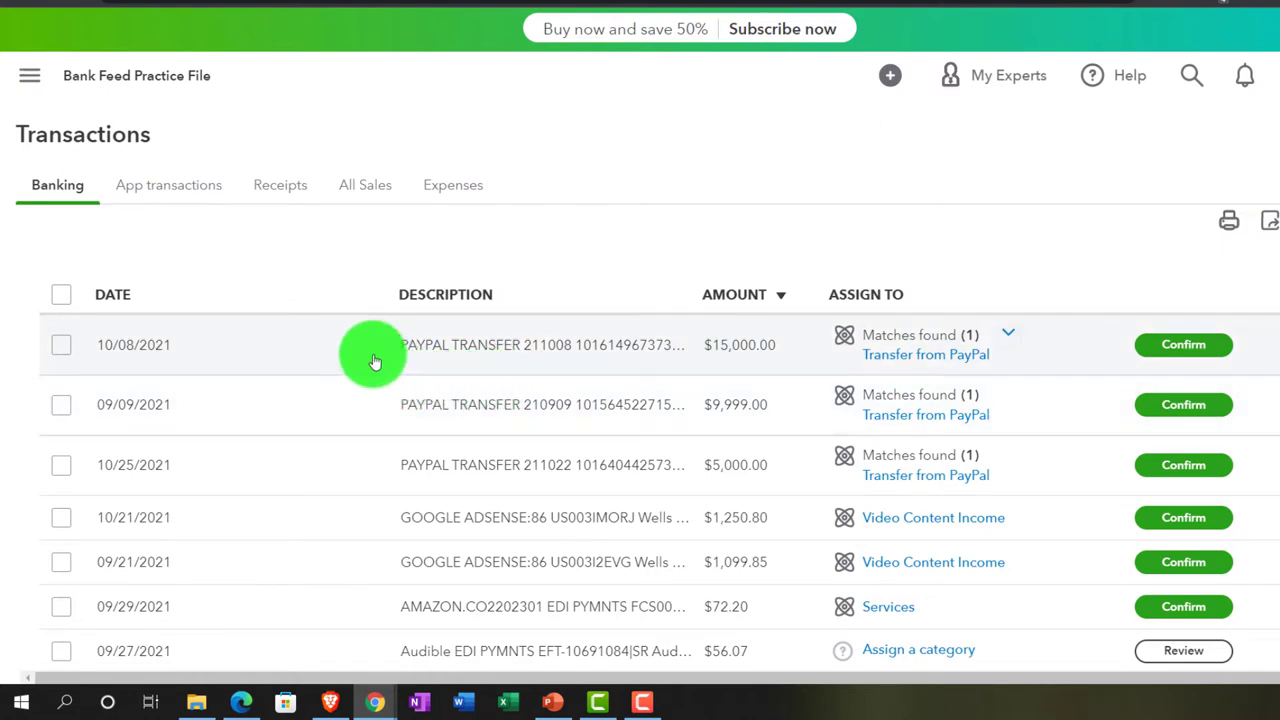
click(374, 361)
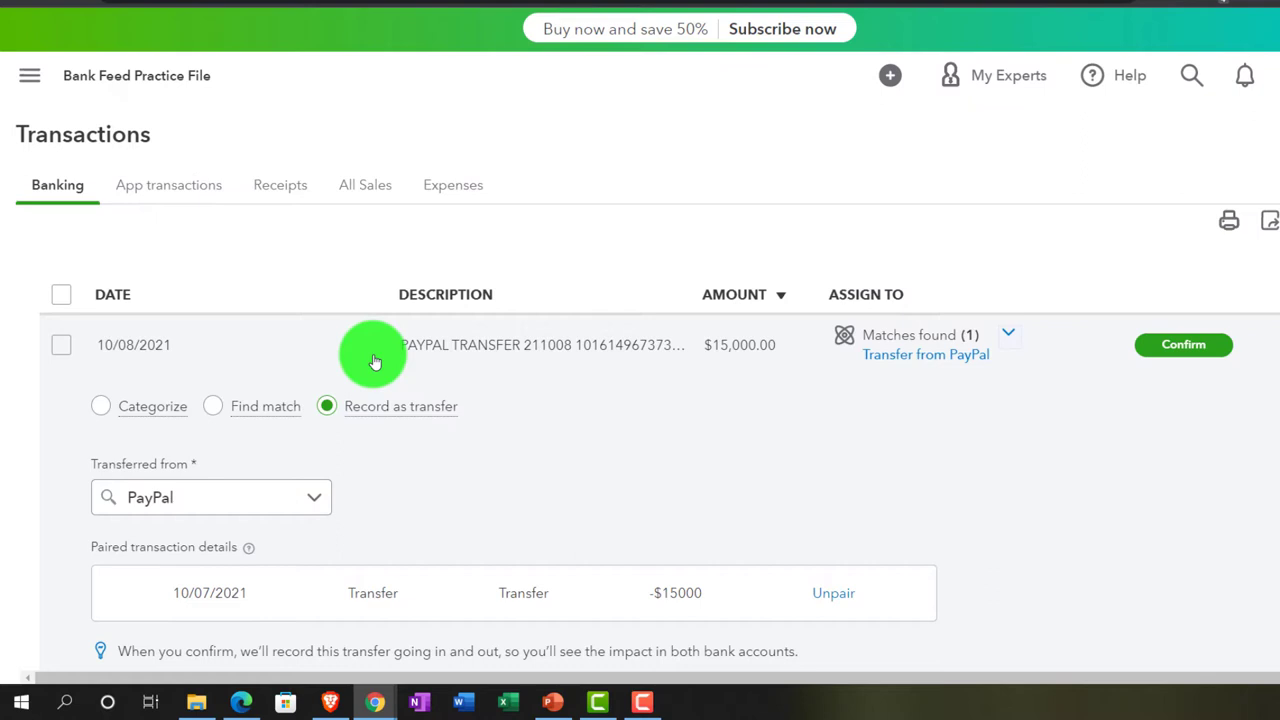
scroll(378, 370, down, 1)
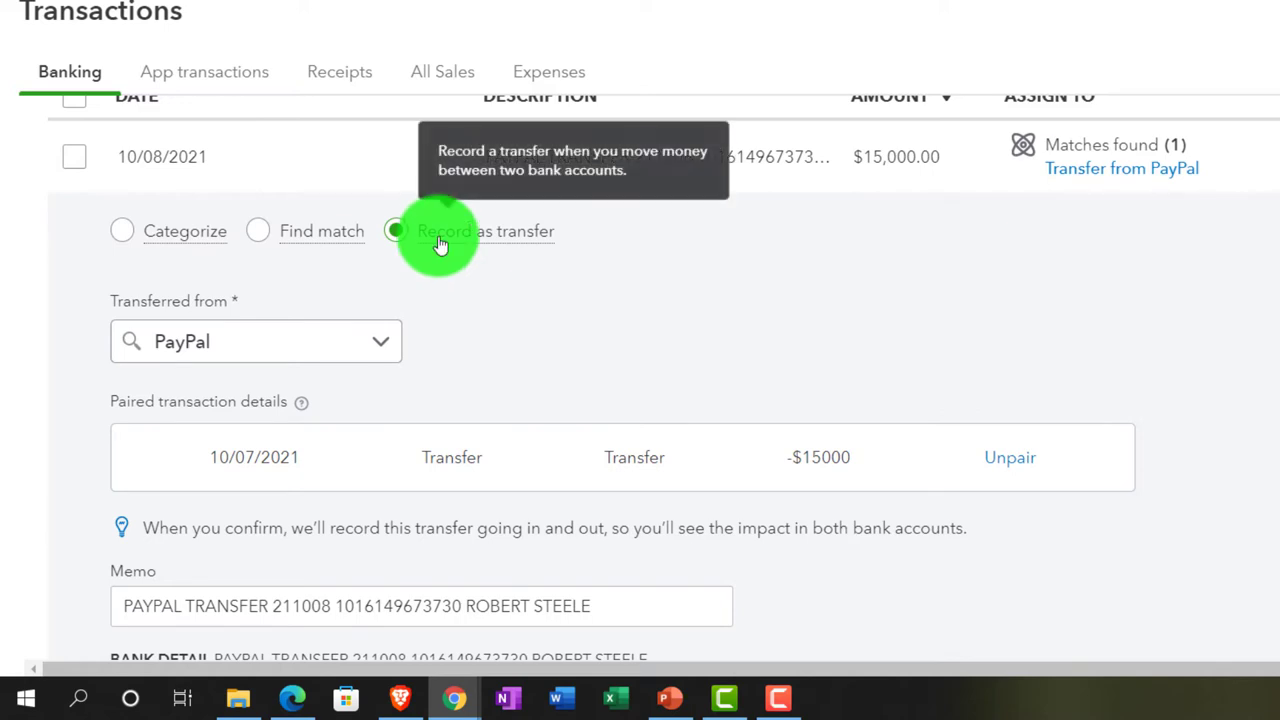
Step: Switch the 10/08/2021 transaction to Categorize and add PAYPAL TRANSFER from the memo as a new customer-type payee
click(122, 232)
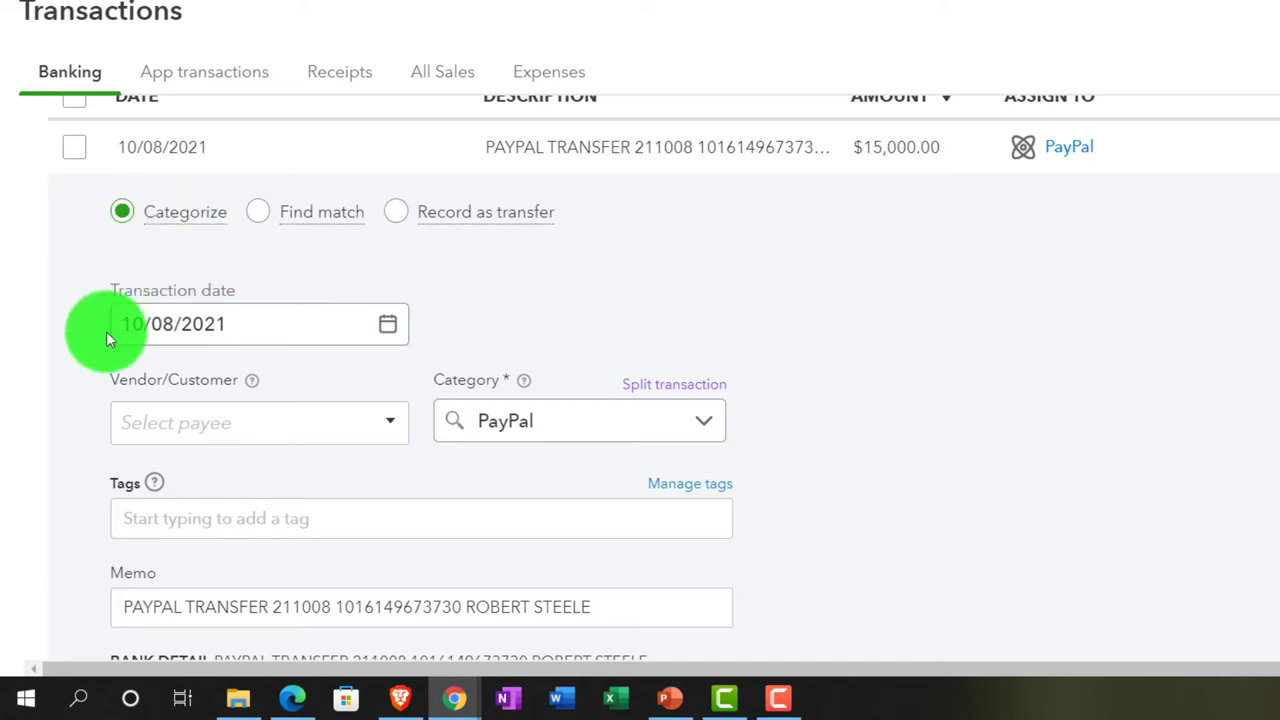
scroll(106, 331, down, 1)
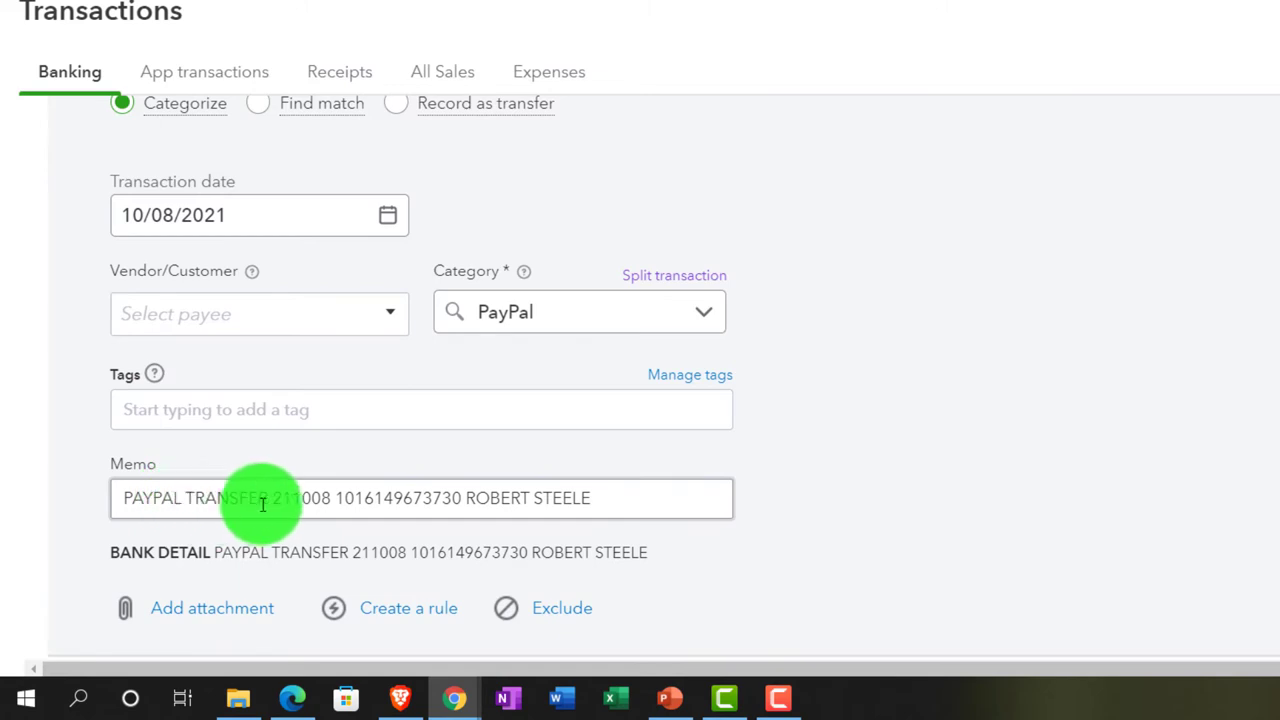
drag(268, 498, 116, 497)
key(ctrl+c)
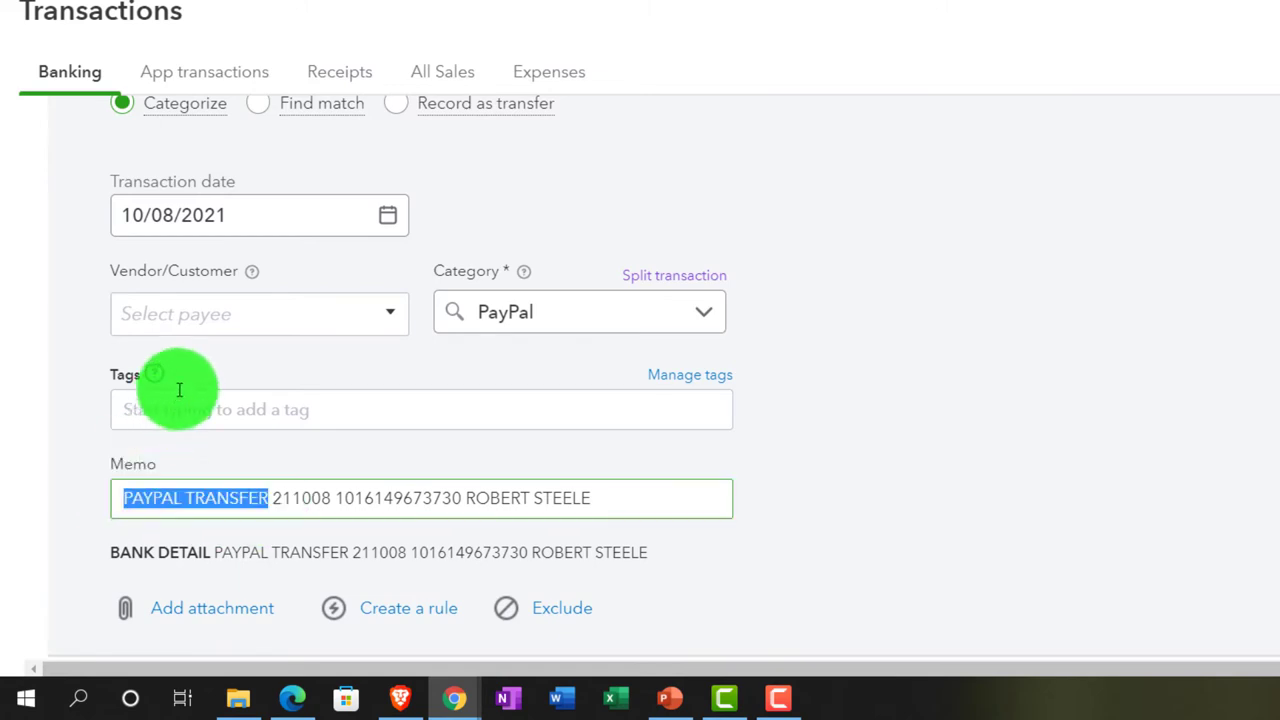
click(179, 316)
key(ctrl+v)
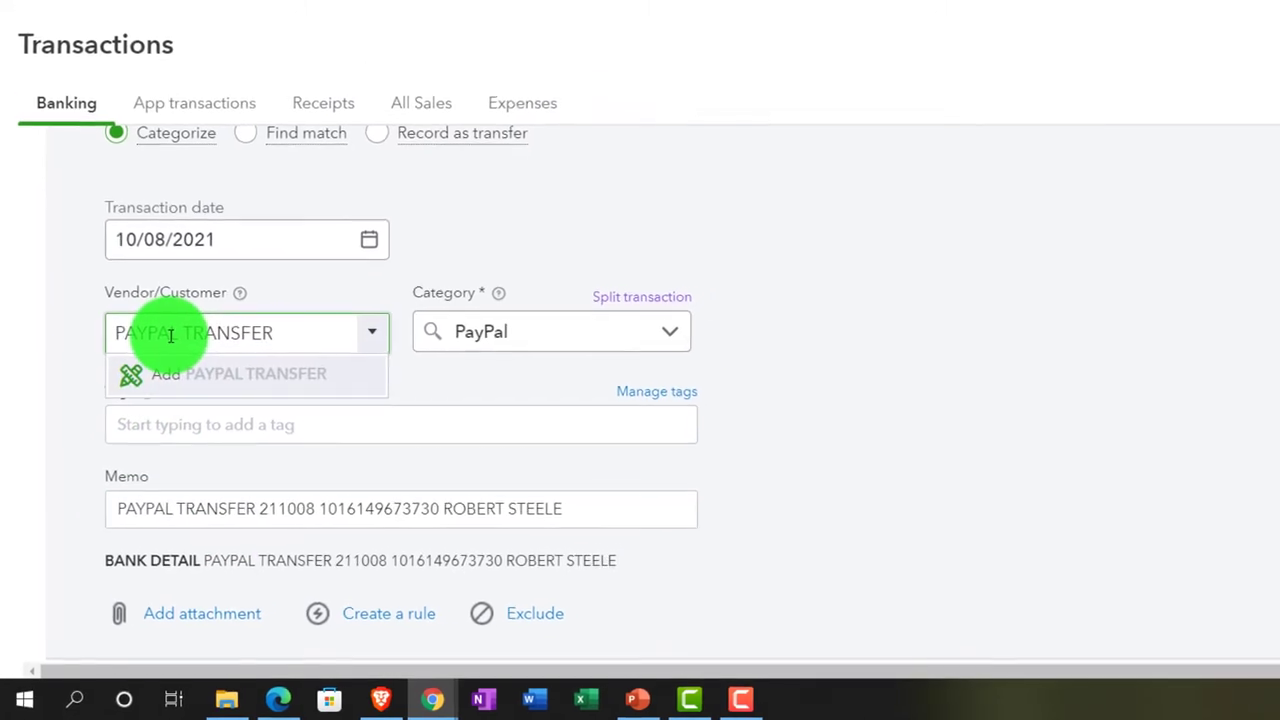
click(167, 378)
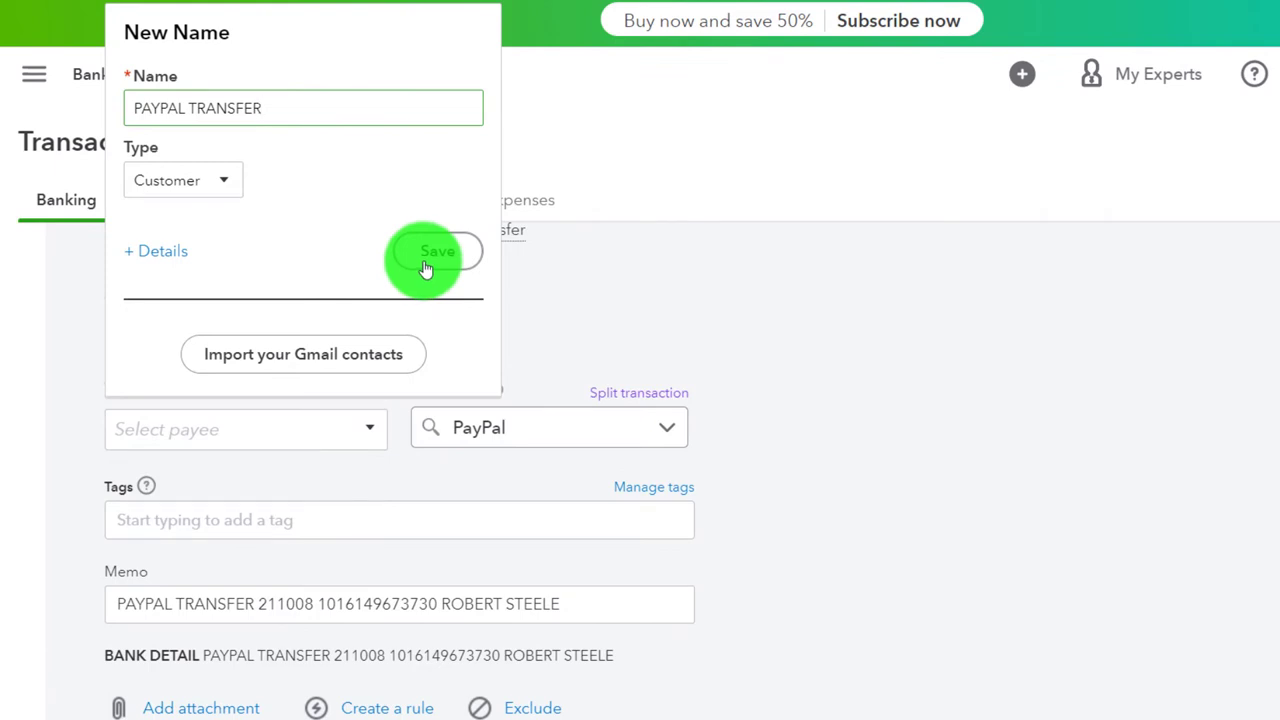
click(233, 186)
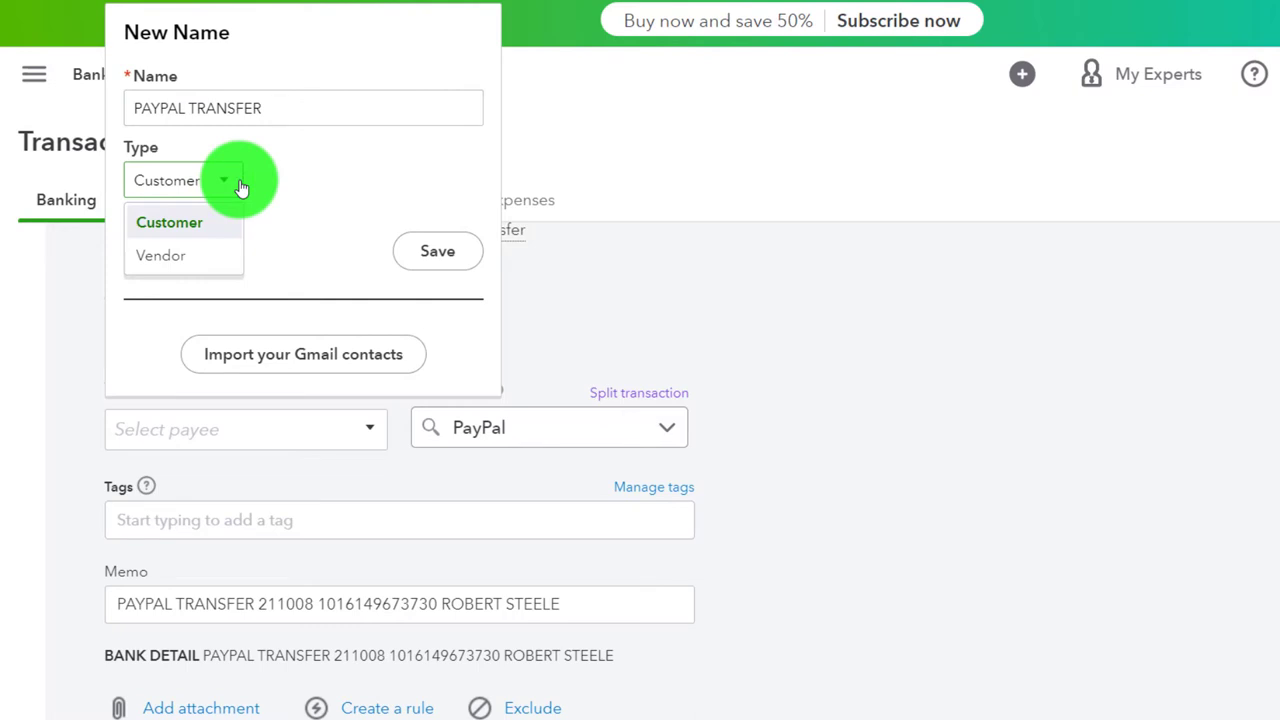
click(432, 248)
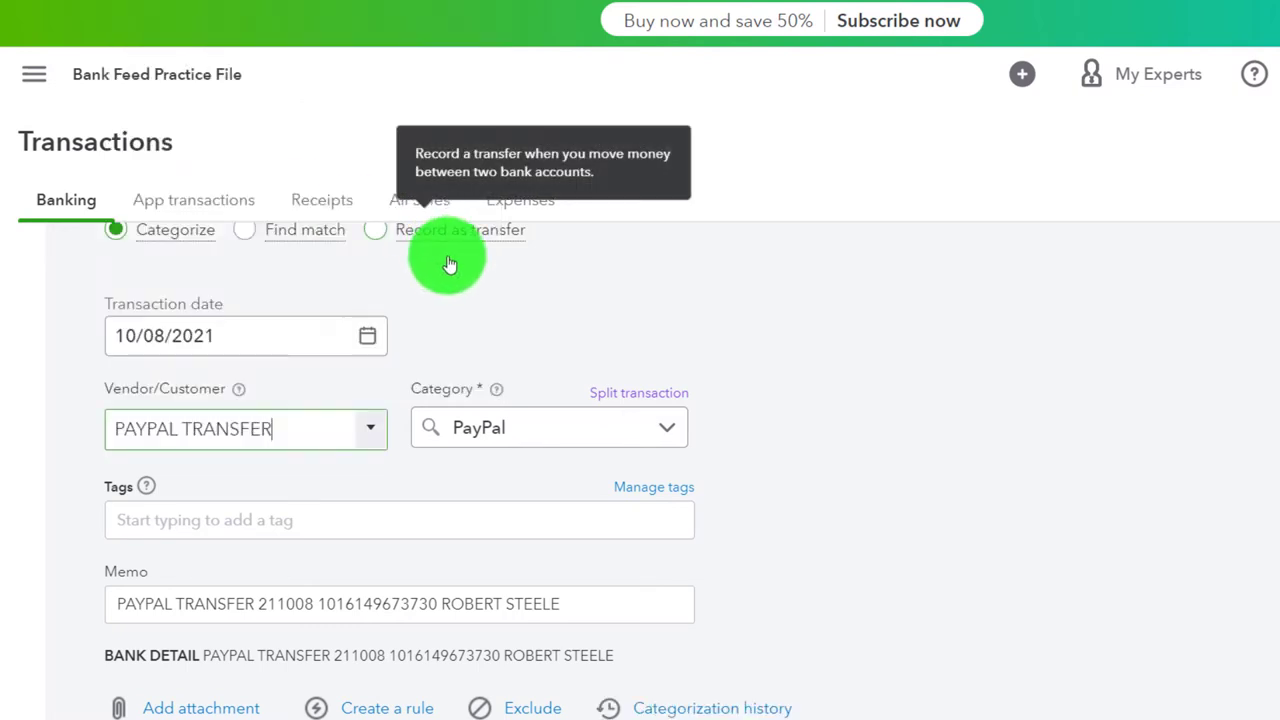
Step: Keep PayPal as the category of the 10/08/2021 transaction and confirm it
click(673, 437)
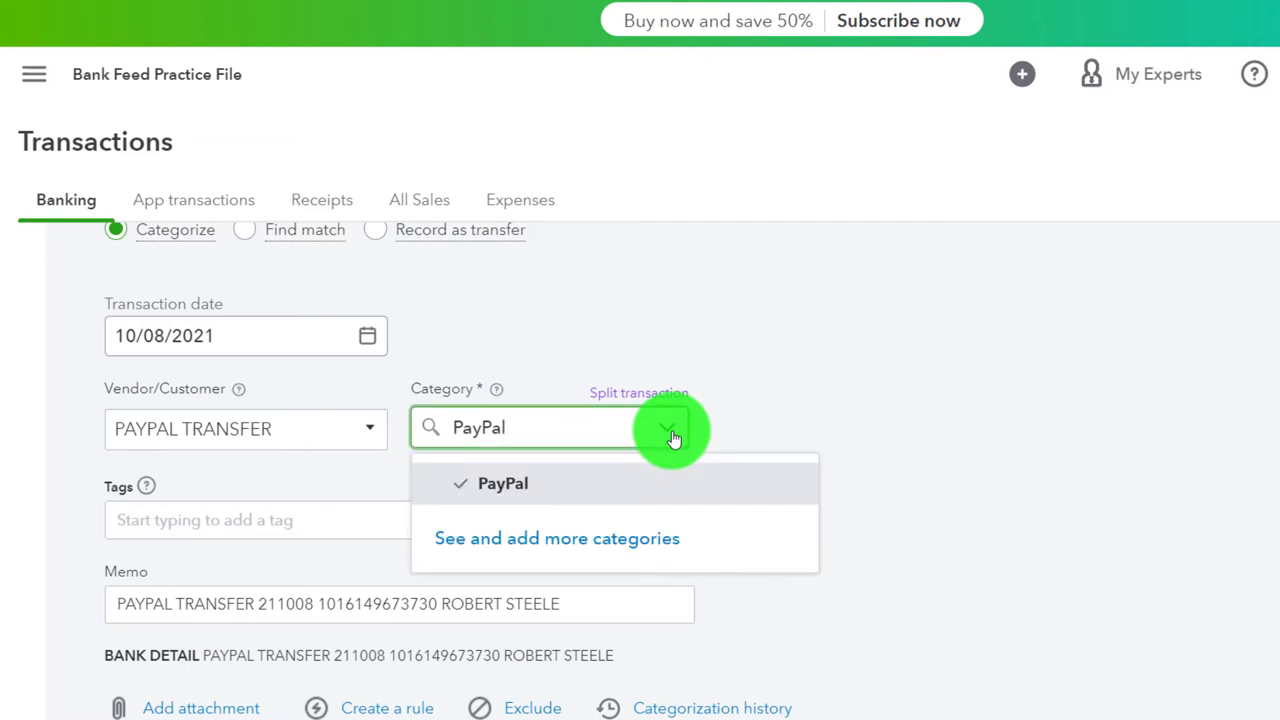
click(779, 403)
scroll(779, 403, down, 1)
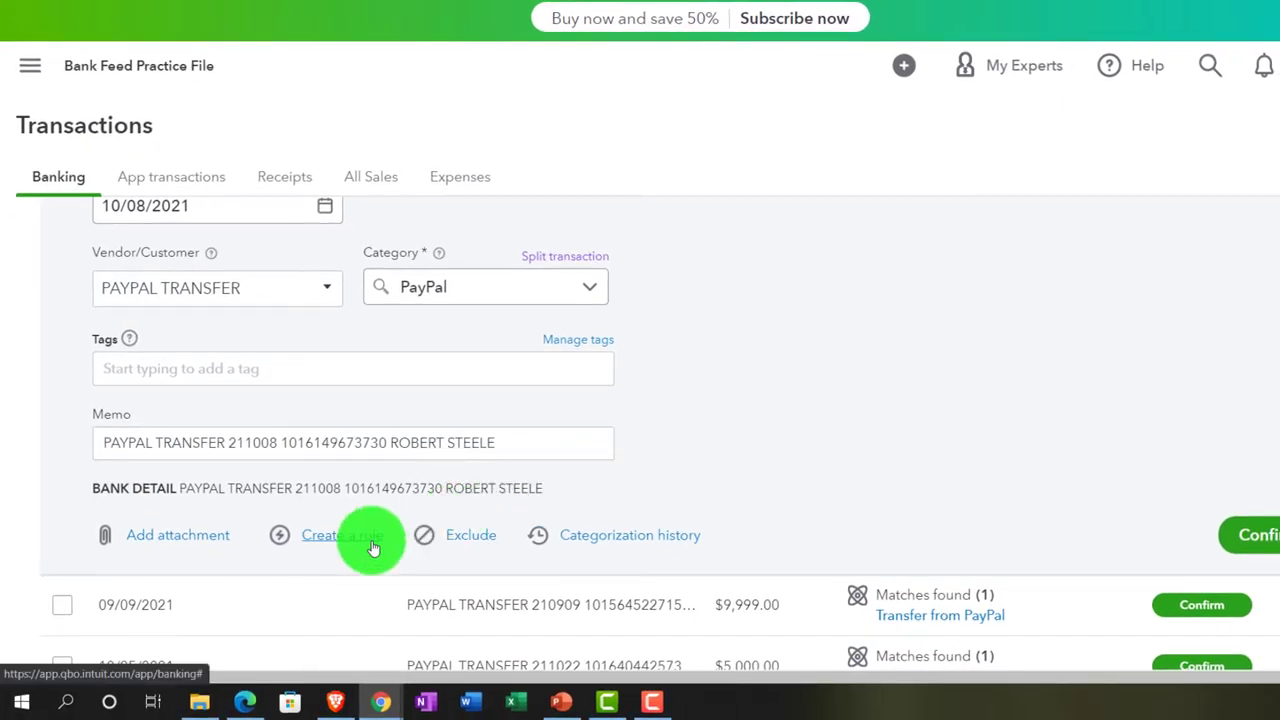
scroll(372, 548, up, 1)
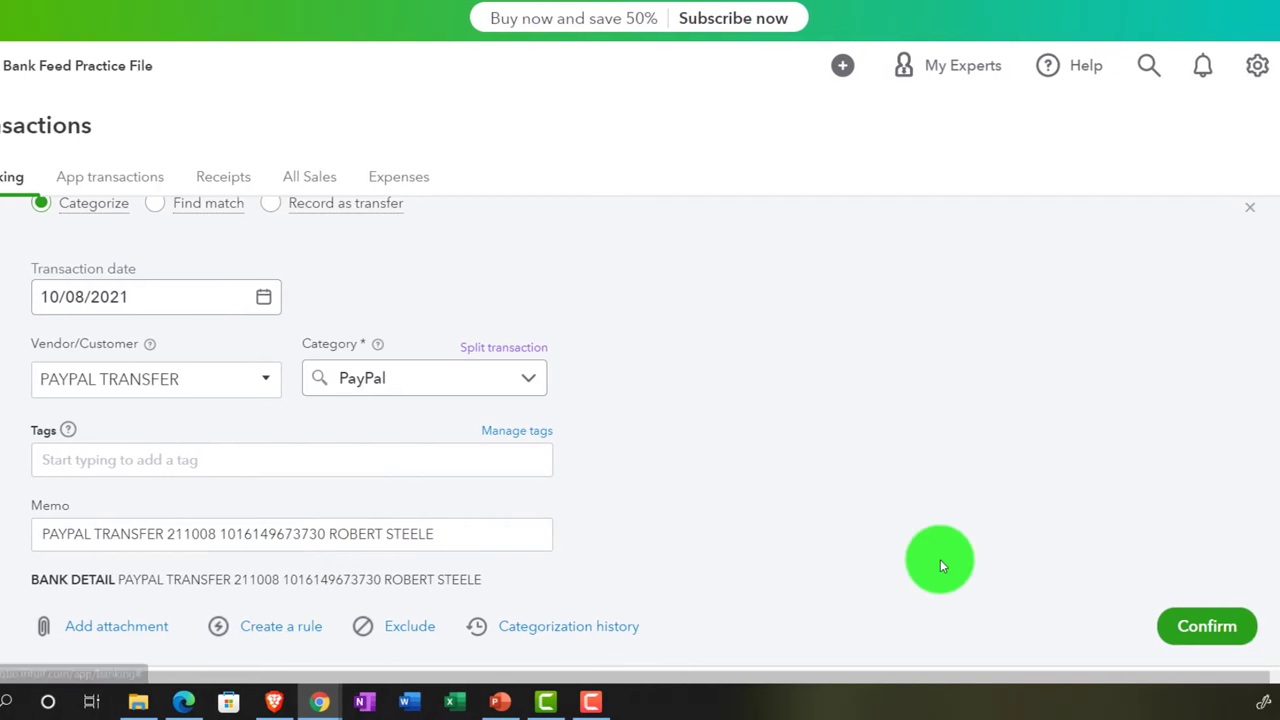
click(1198, 626)
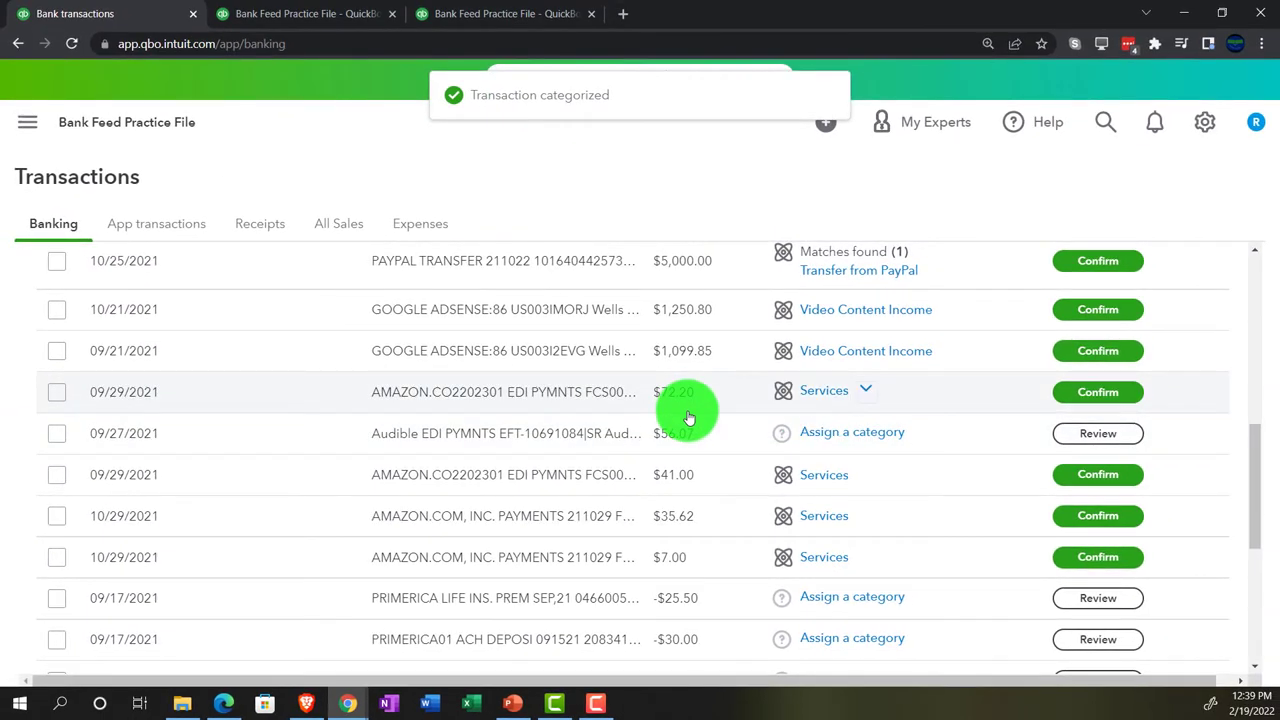
Step: Rerun the 2021 Balance Sheet report and examine the bank account balances
click(309, 15)
scroll(430, 487, up, 3)
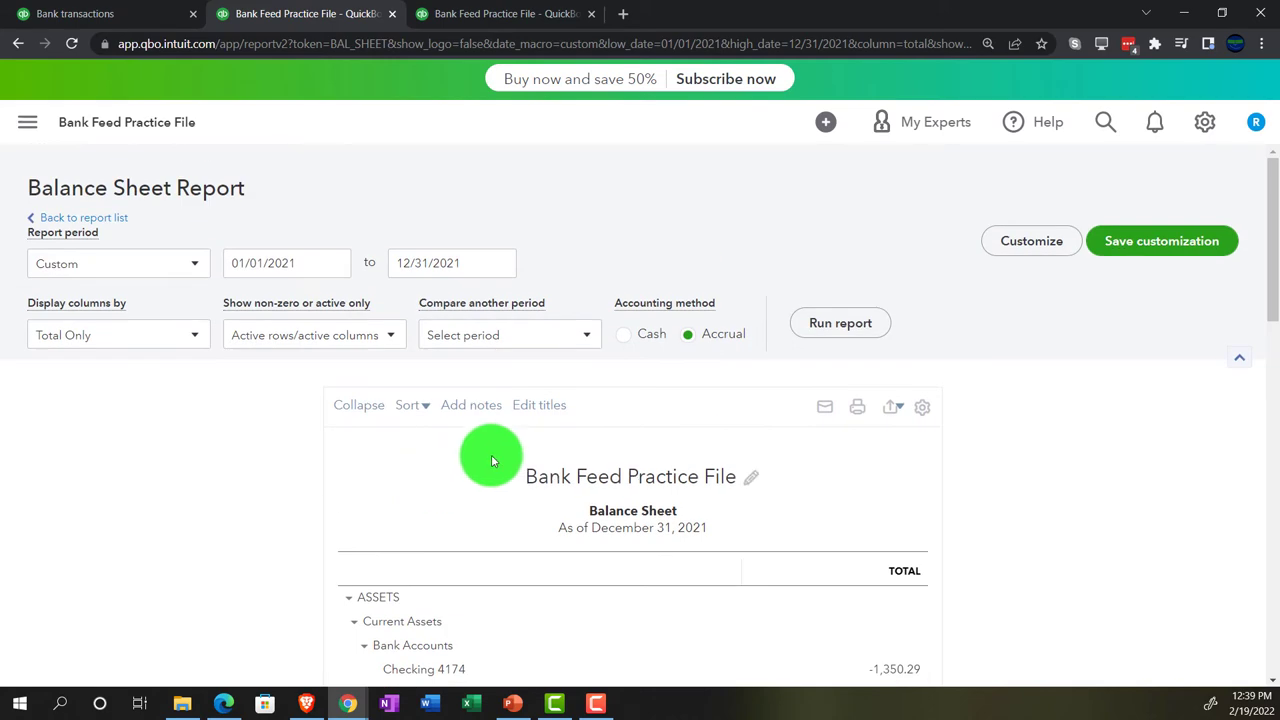
click(832, 322)
scroll(306, 571, down, 2)
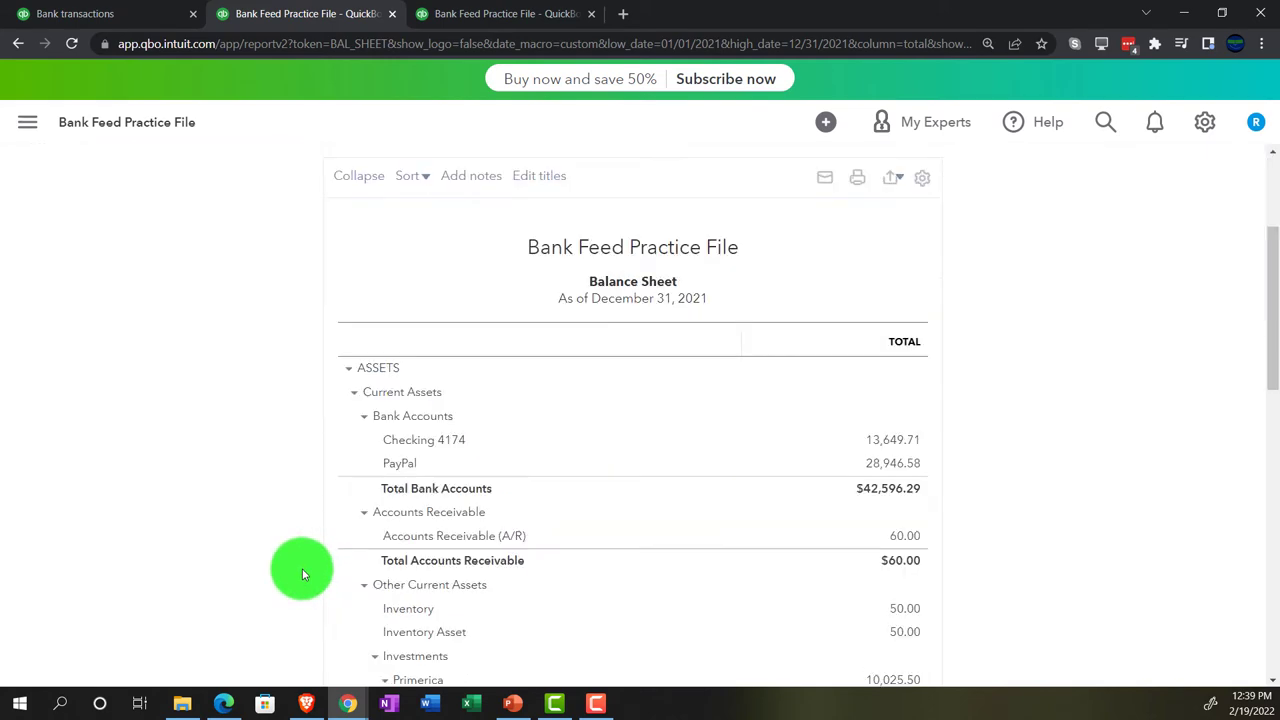
ctrl+scroll(306, 571, up, 3)
ctrl+scroll(540, 520, up, 1)
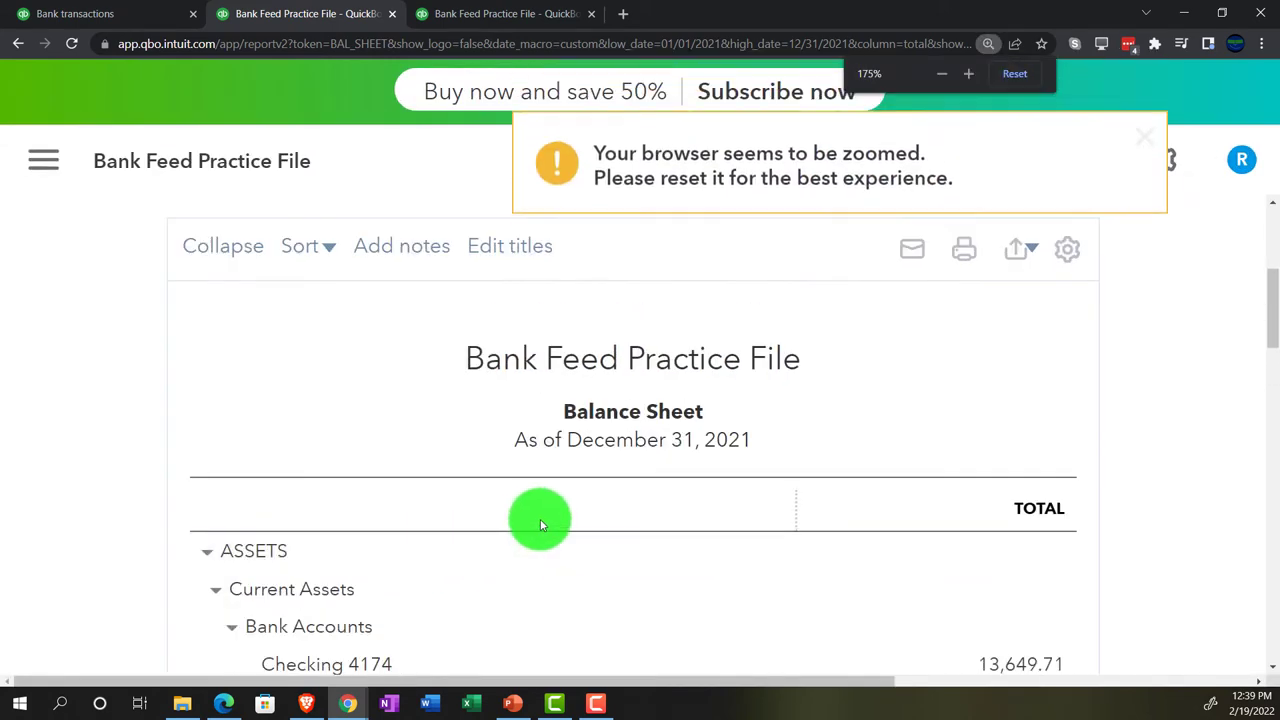
scroll(540, 520, down, 2)
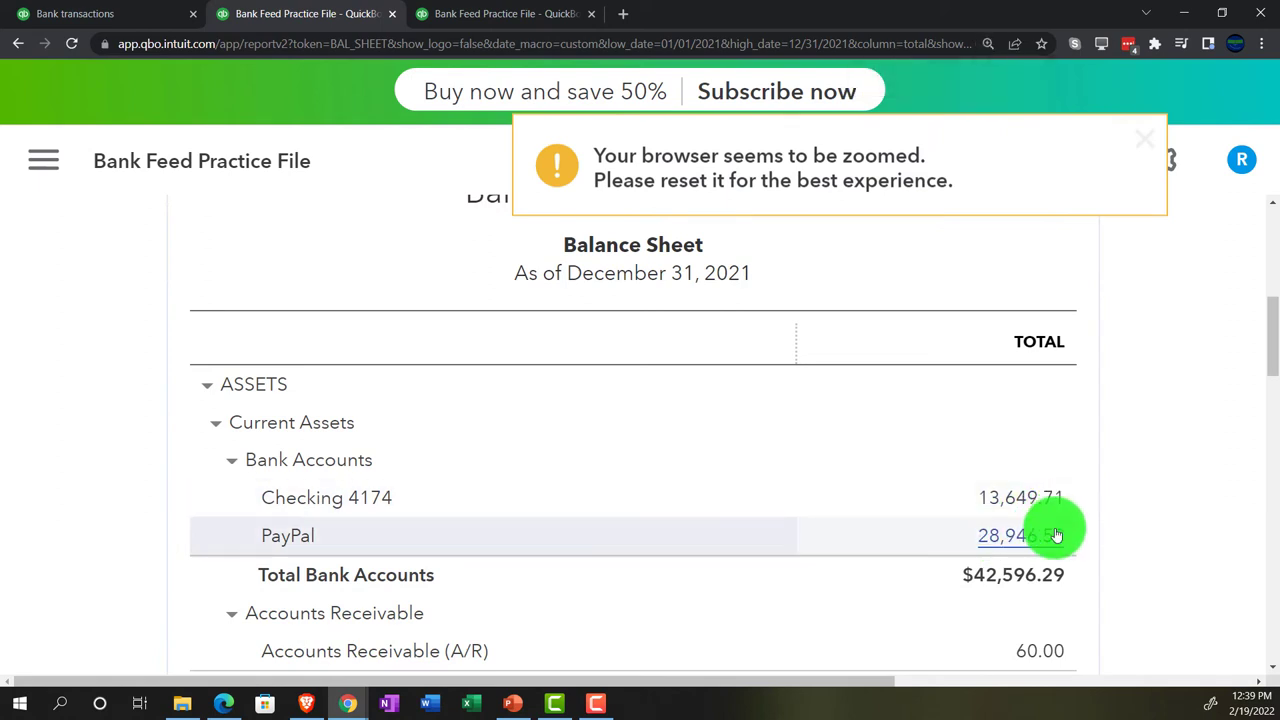
Step: Drill down into the Checking 4174 balance, inspect the 10/08/2021 PAYPAL TRANSFER deposit, and close the deposit form
click(1050, 500)
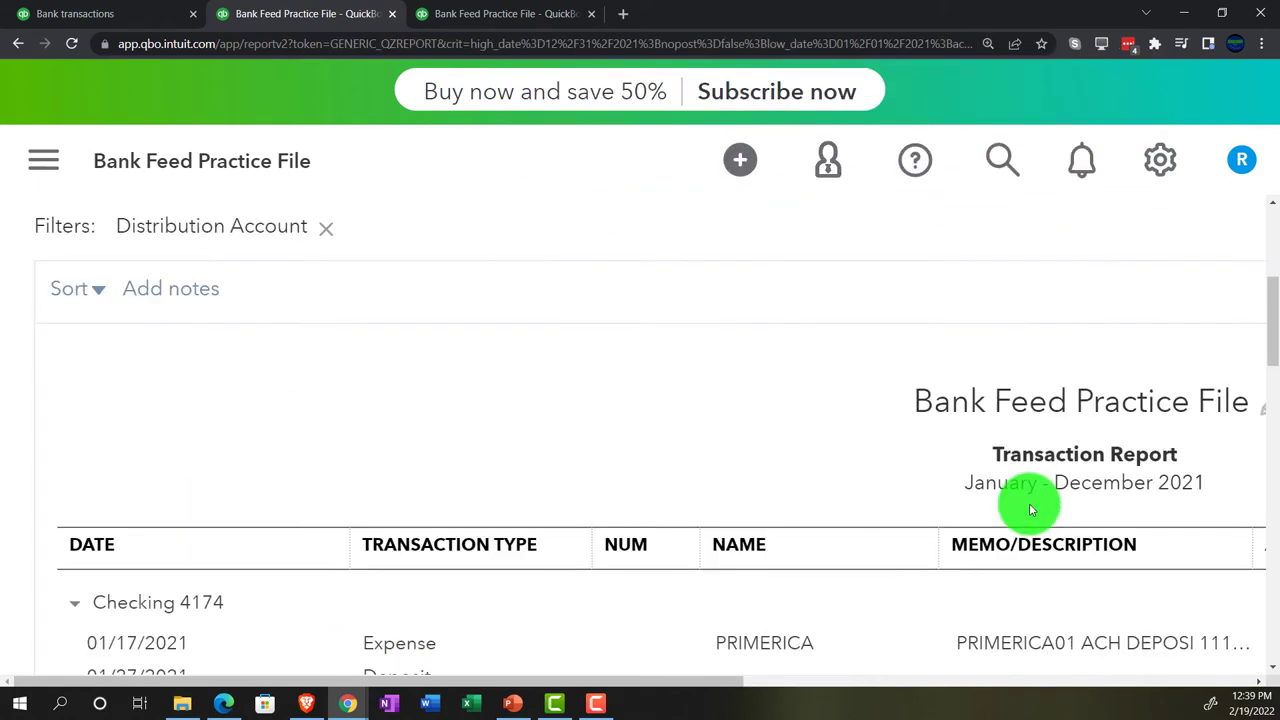
key(ctrl+minus)
key(ctrl+minus)
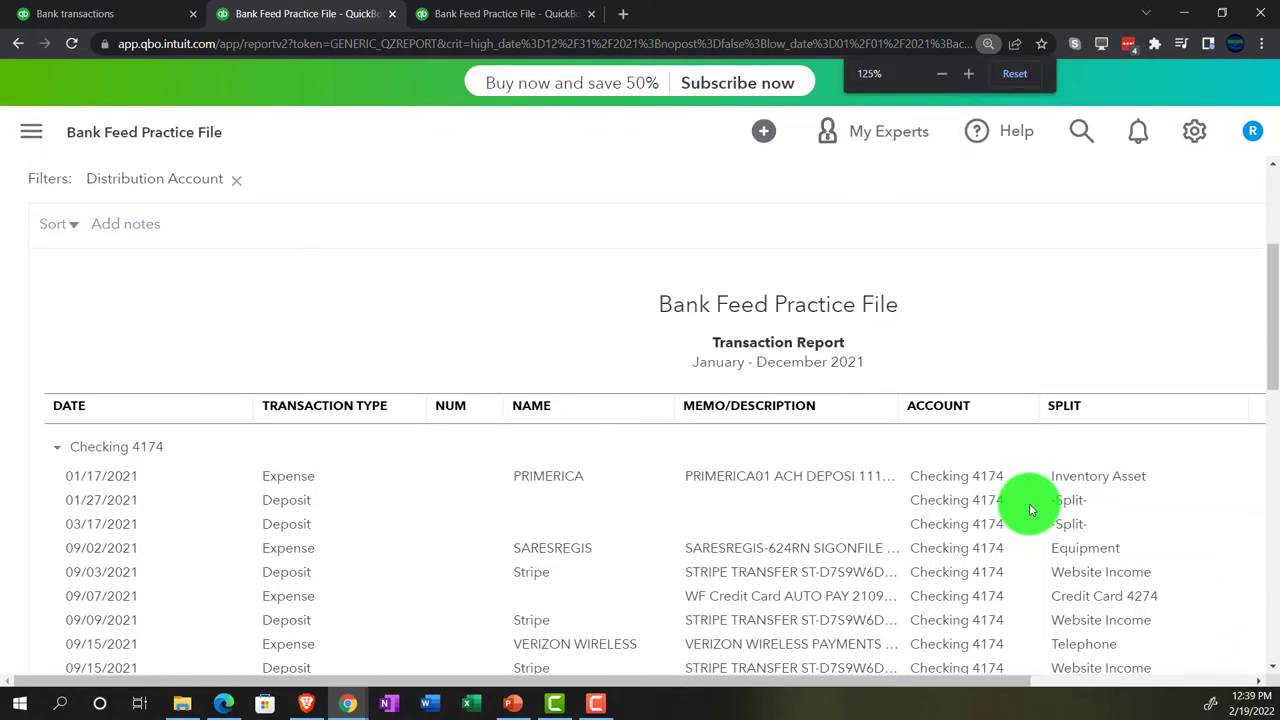
key(ctrl+minus)
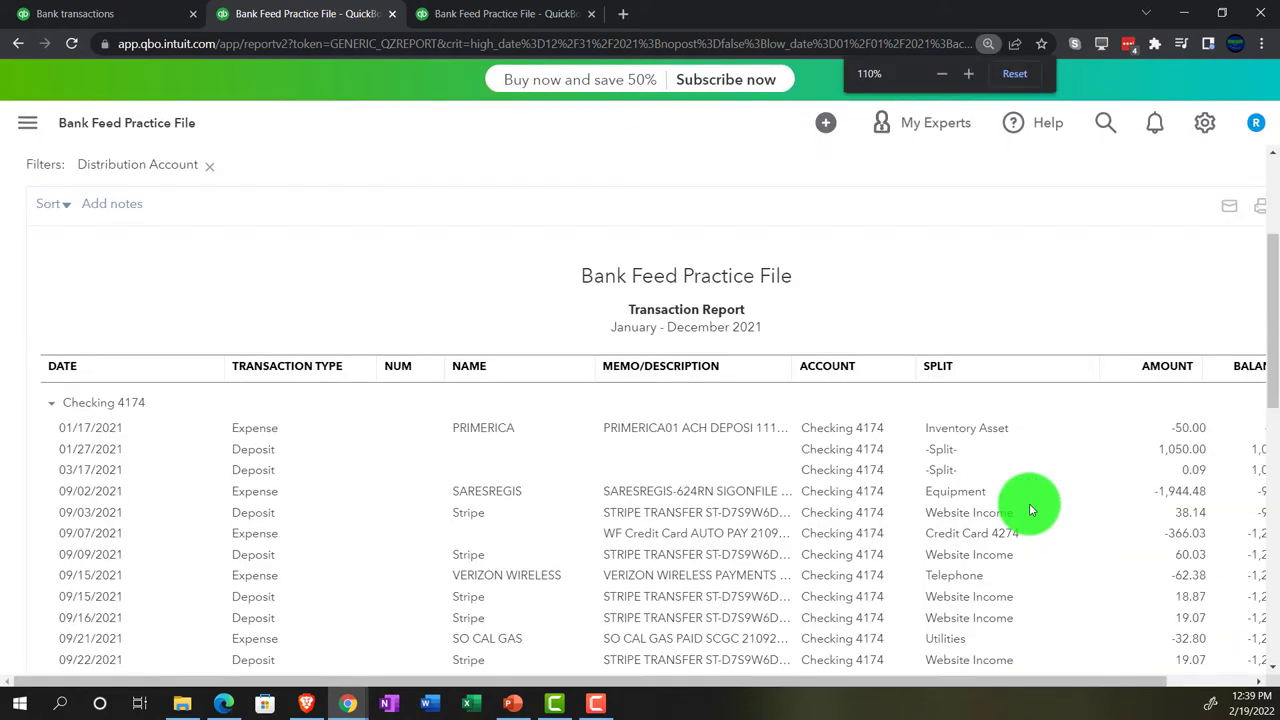
key(ctrl+minus)
scroll(894, 529, down, 5)
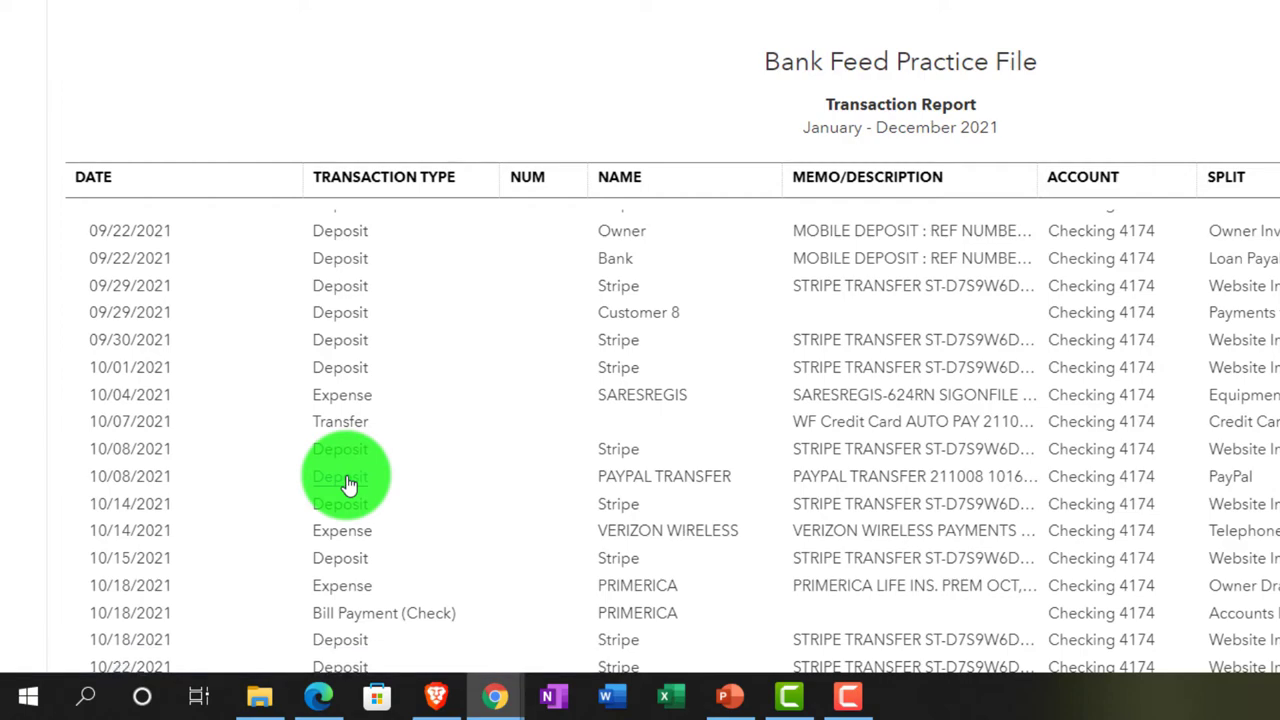
click(347, 484)
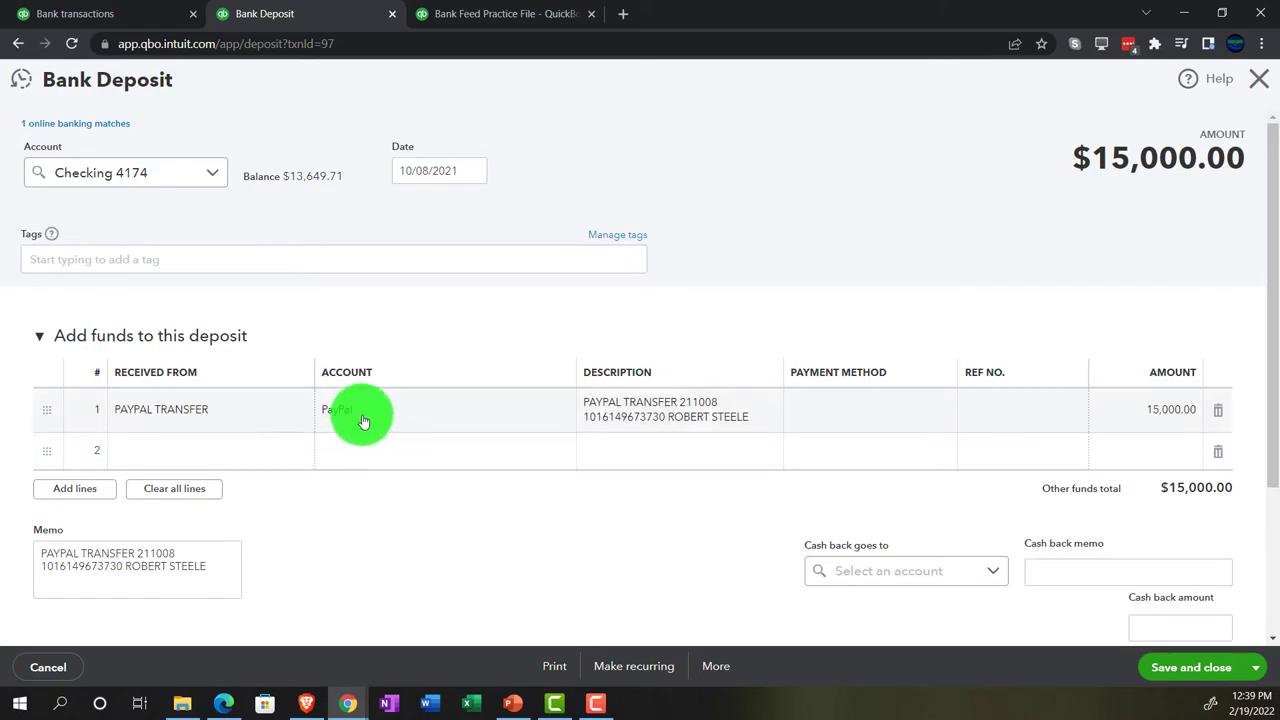
click(1257, 89)
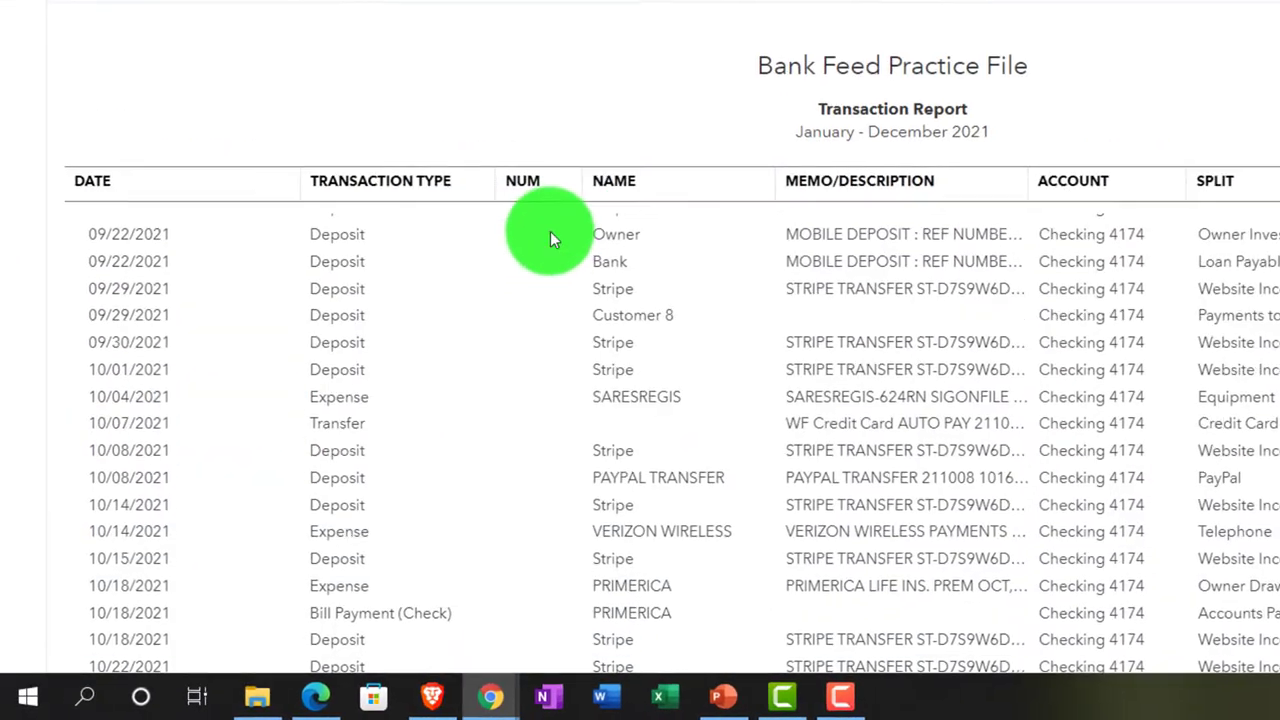
Step: Return from the Checking 4174 transaction report to the Balance Sheet and view its bank accounts
scroll(223, 267, down, 3)
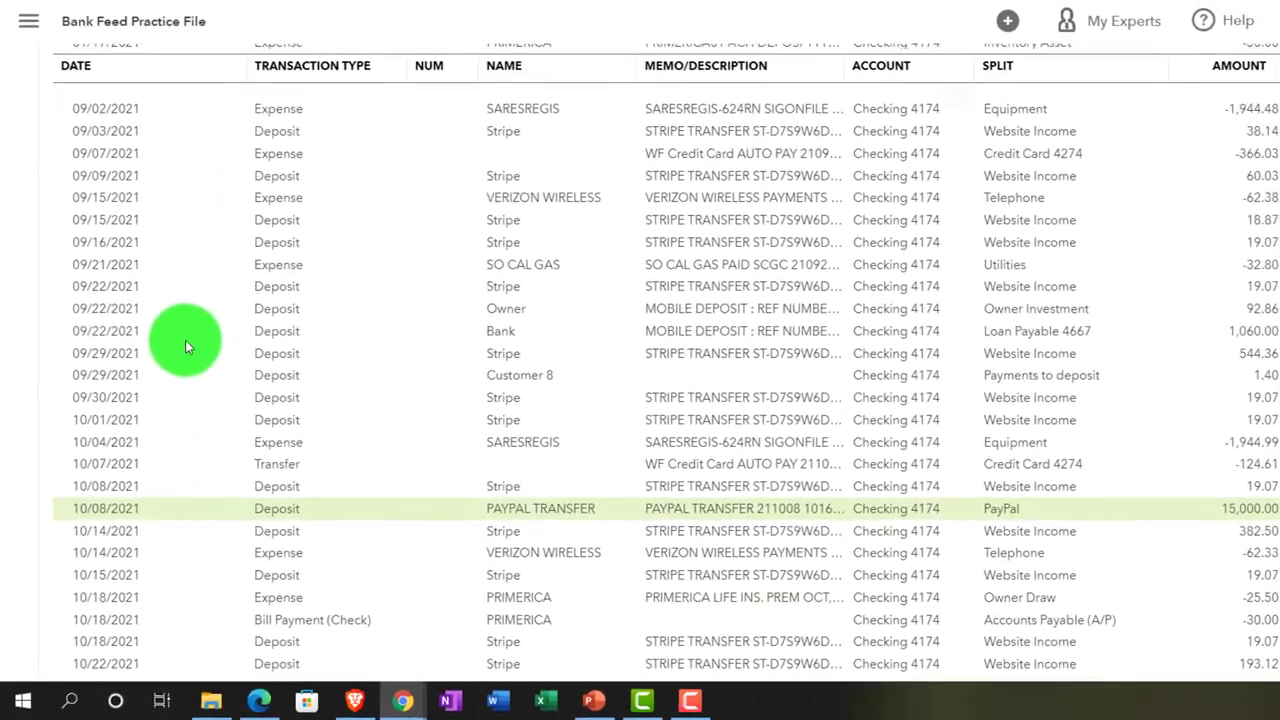
scroll(233, 300, up, 5)
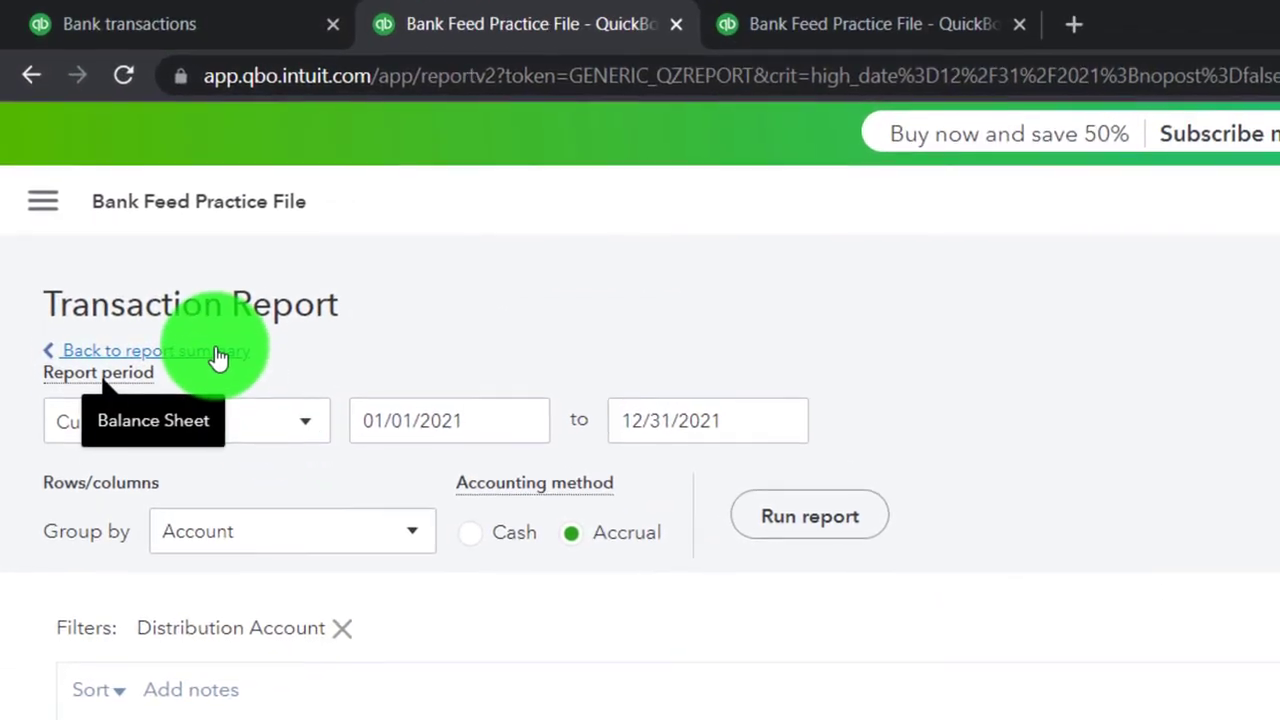
click(212, 329)
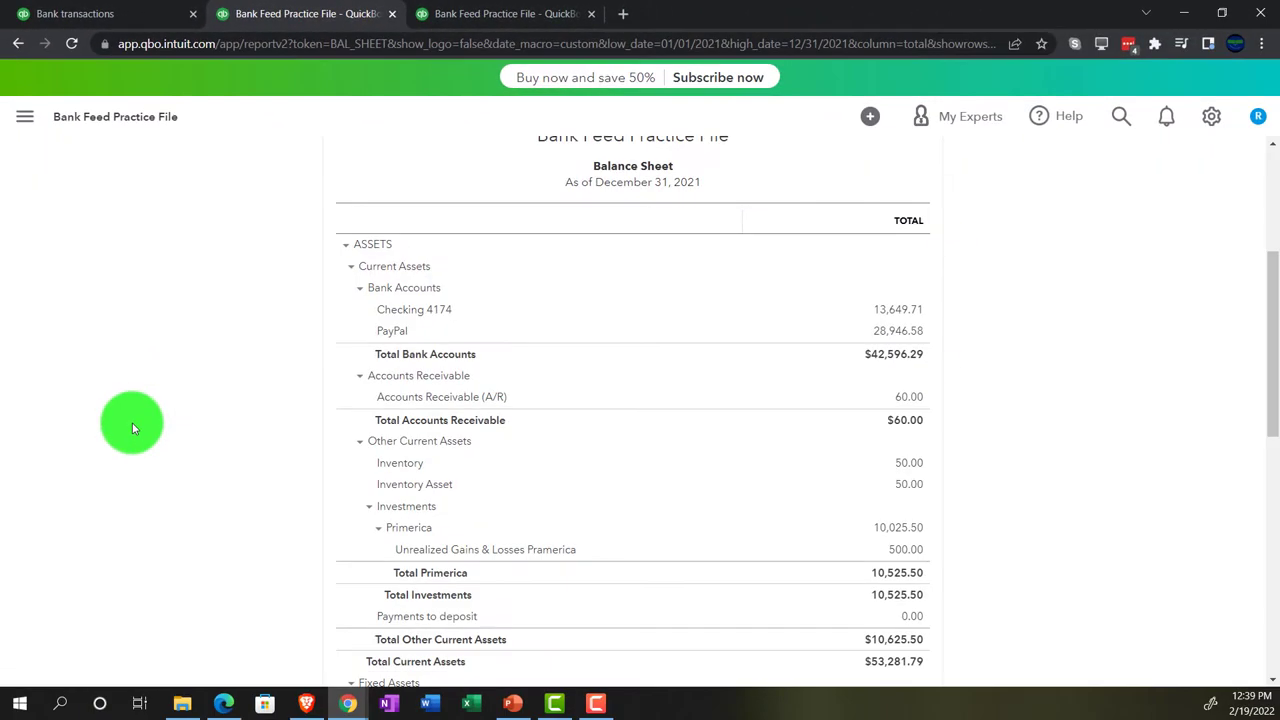
key(ctrl+plus)
key(ctrl+plus)
key(ctrl+plus)
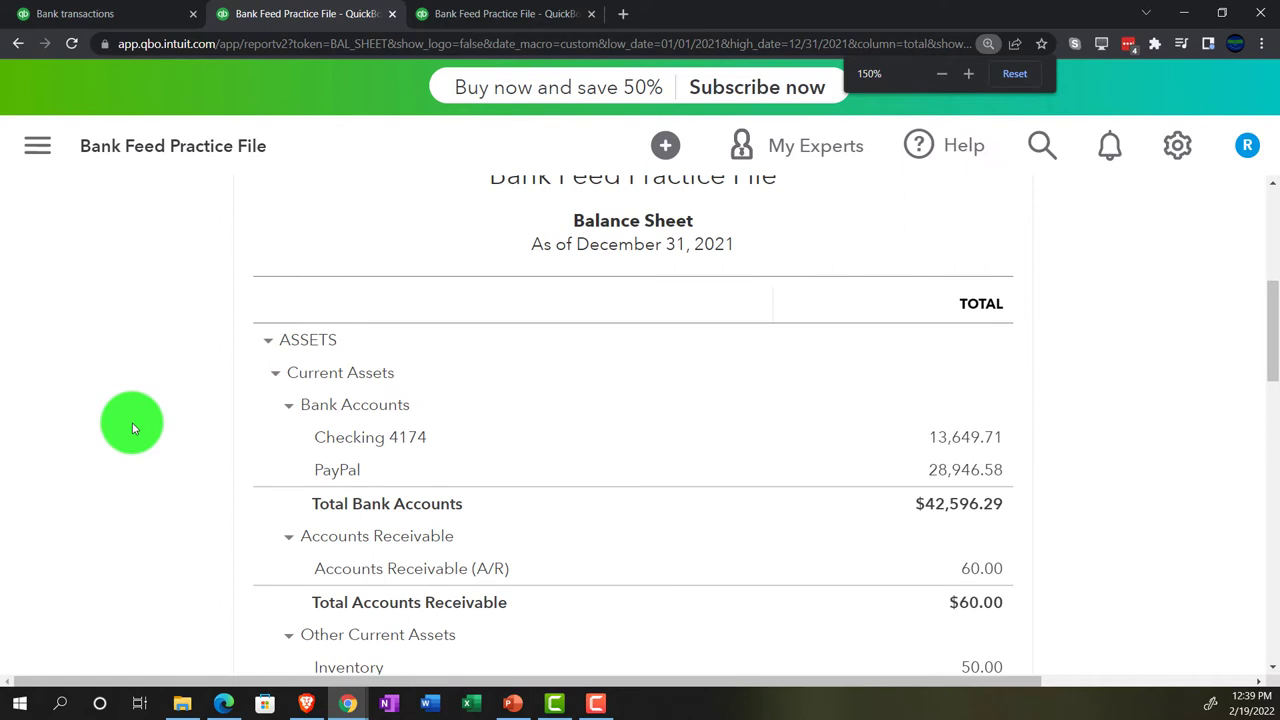
key(ctrl+plus)
scroll(133, 428, down, 1)
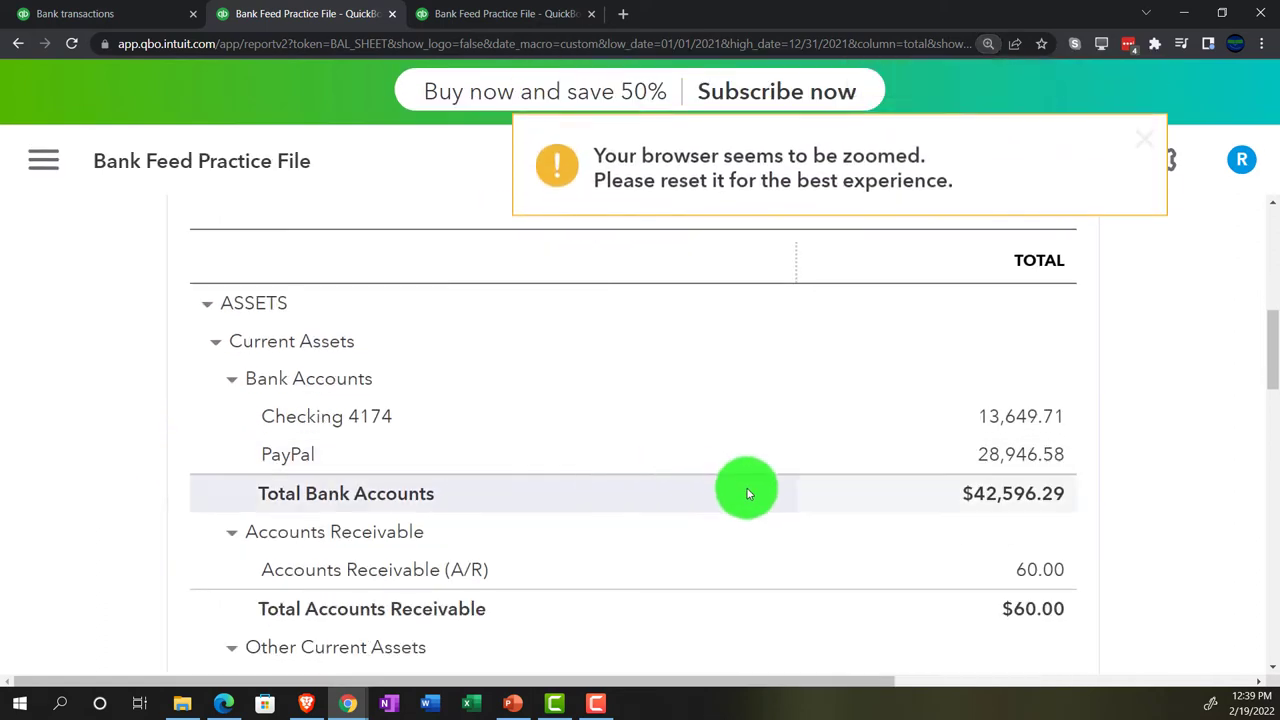
Step: Drill down into the PayPal balance and examine how the 10/08/2021 transfer is listed in its transaction report
click(1015, 456)
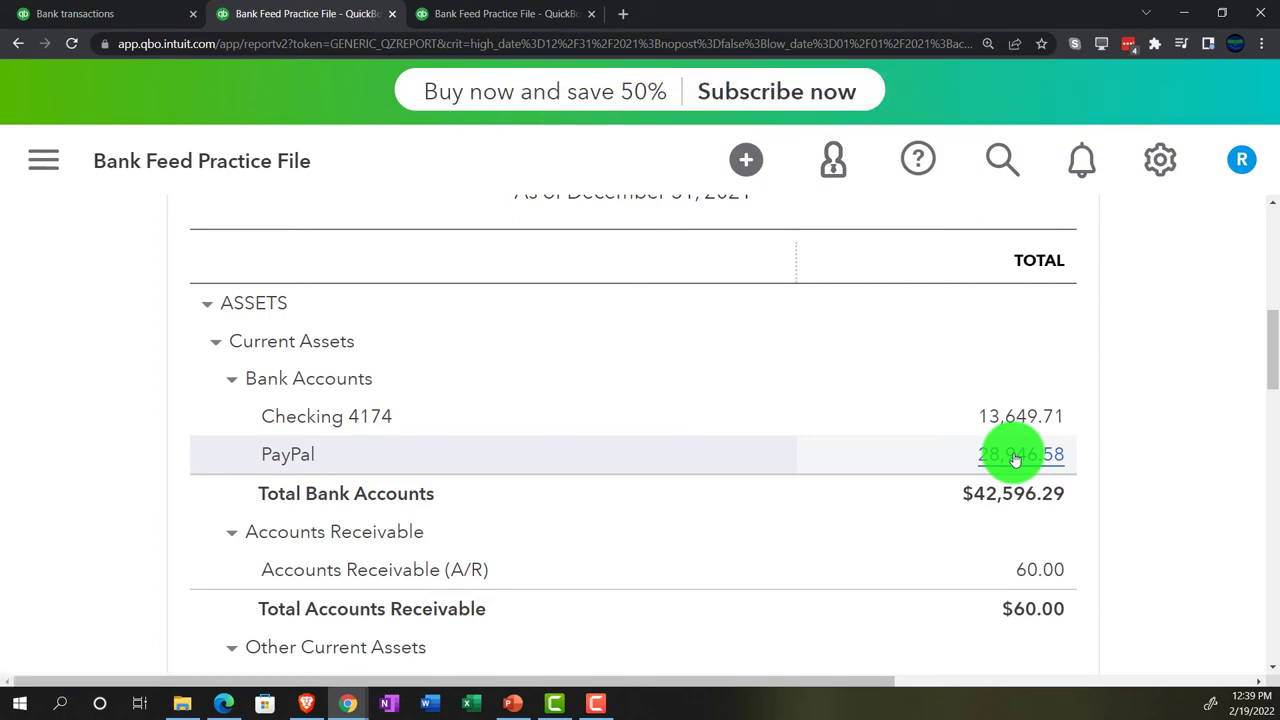
key(ctrl+minus)
key(ctrl+minus)
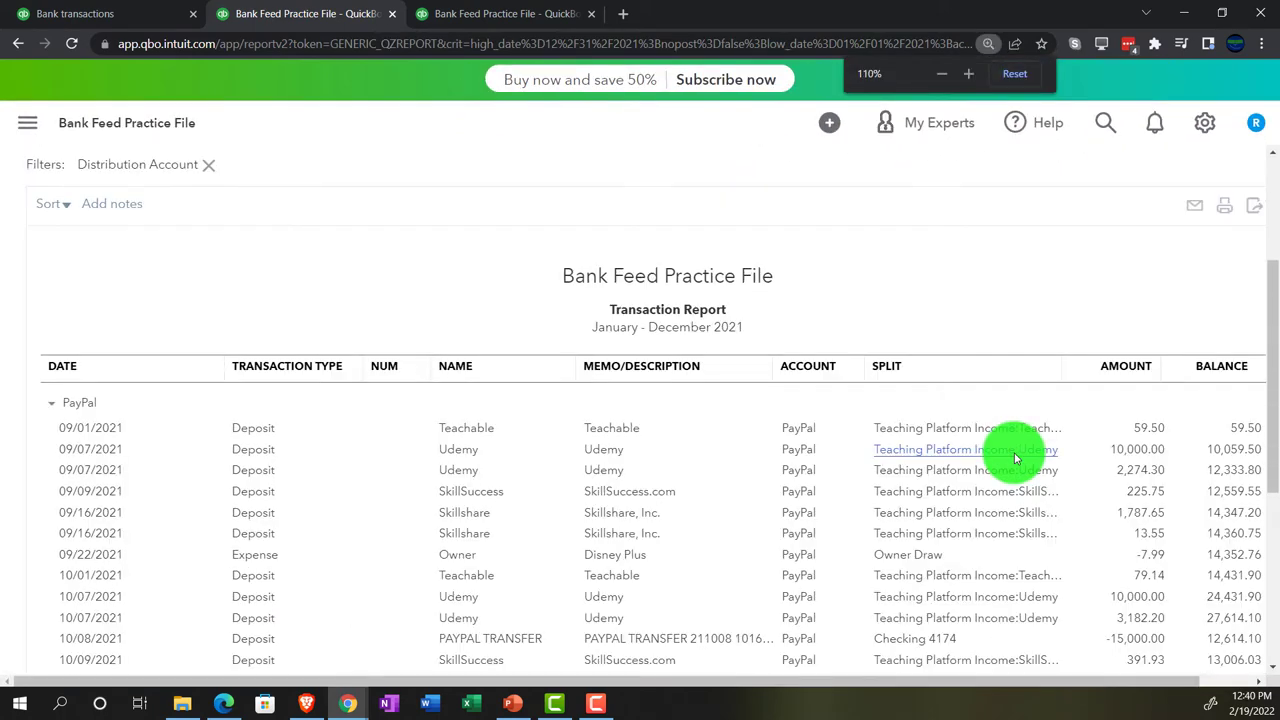
key(ctrl+minus)
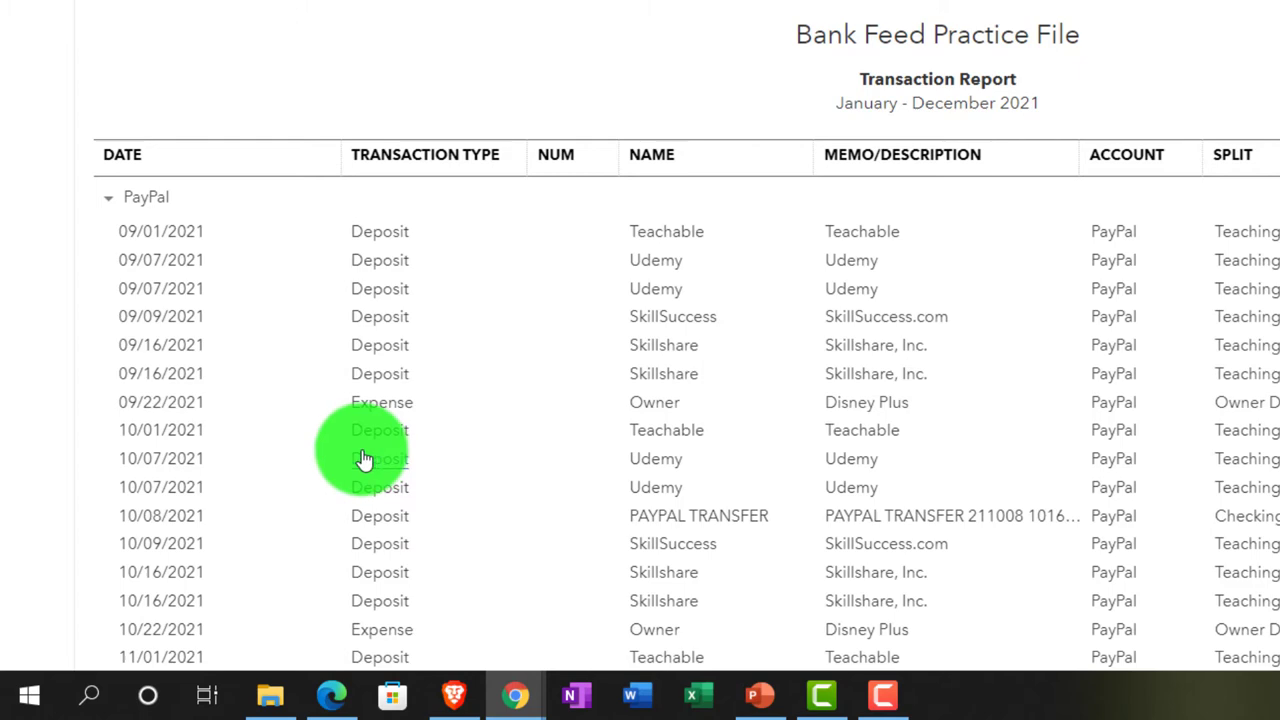
scroll(363, 457, up, 1)
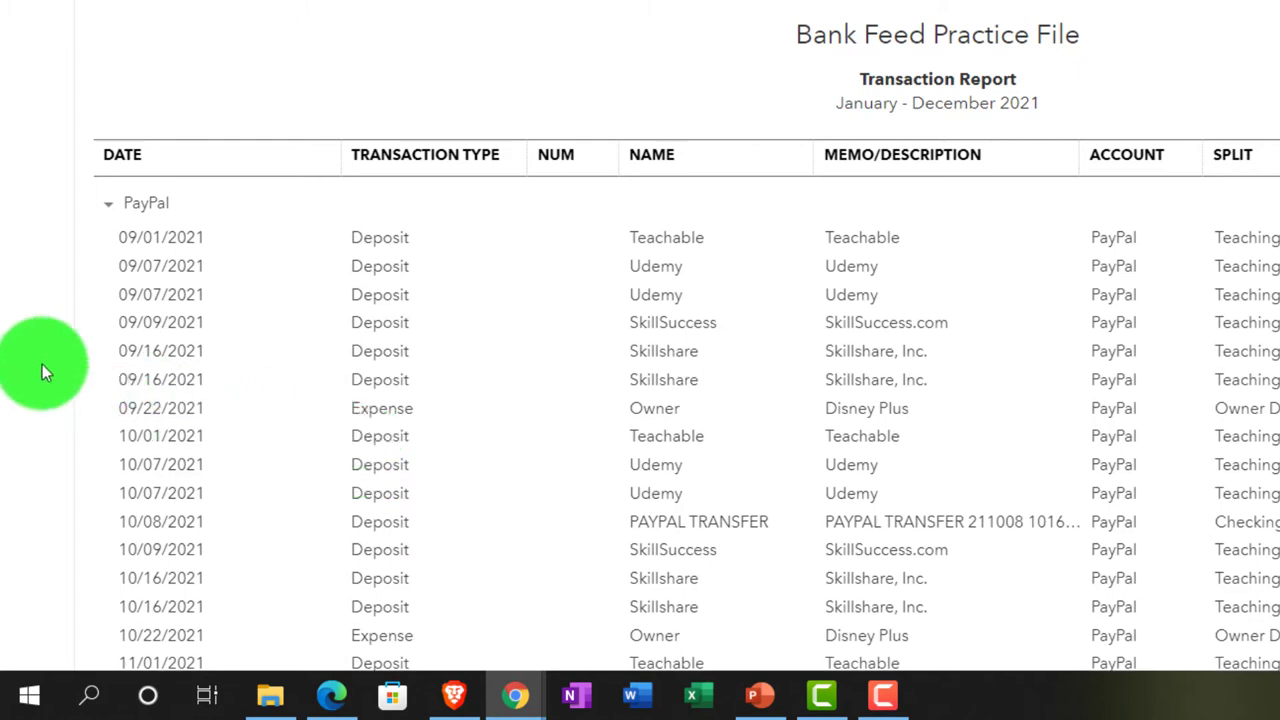
Step: Return from the PayPal transaction report to the Balance Sheet and view its bank accounts
scroll(42, 372, up, 3)
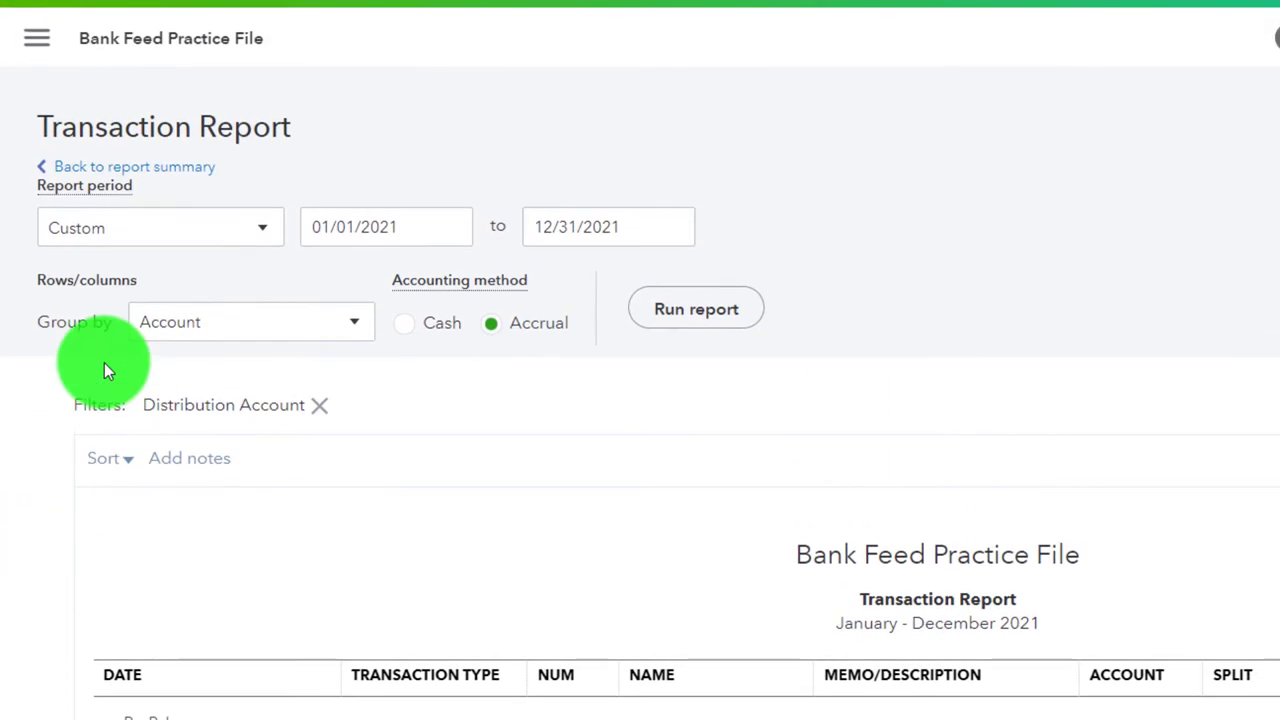
click(175, 180)
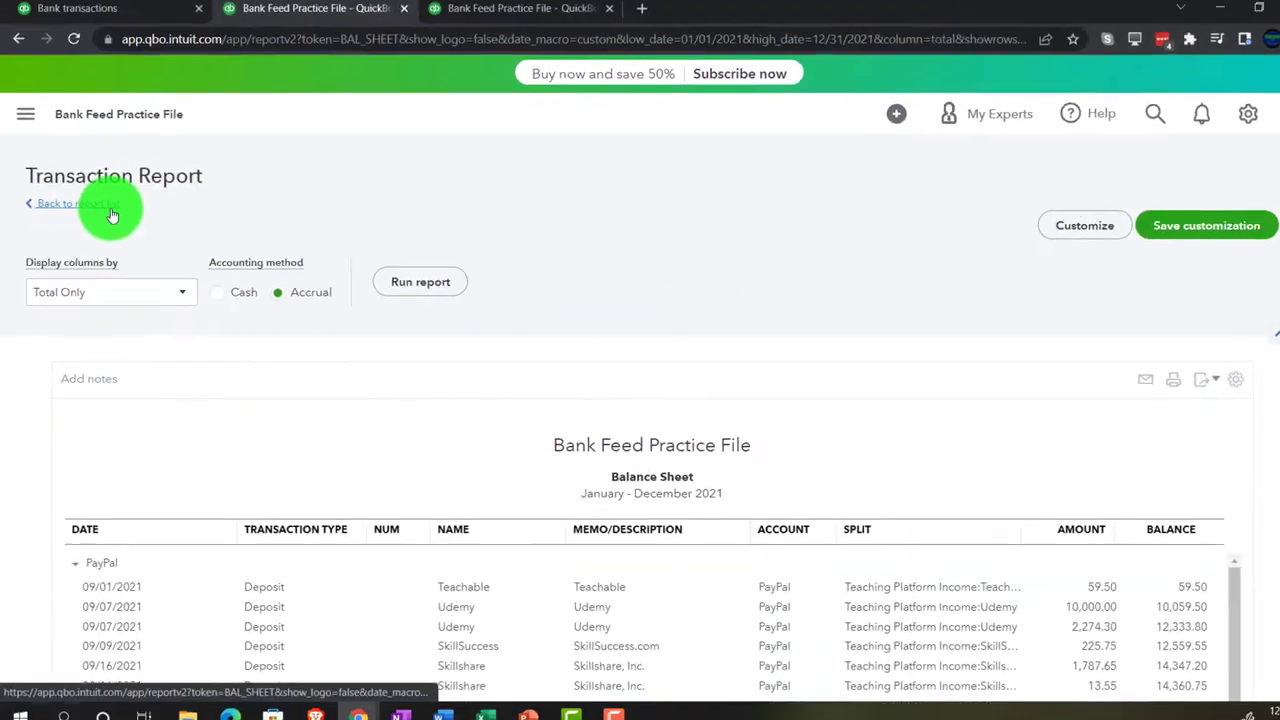
scroll(108, 215, down, 5)
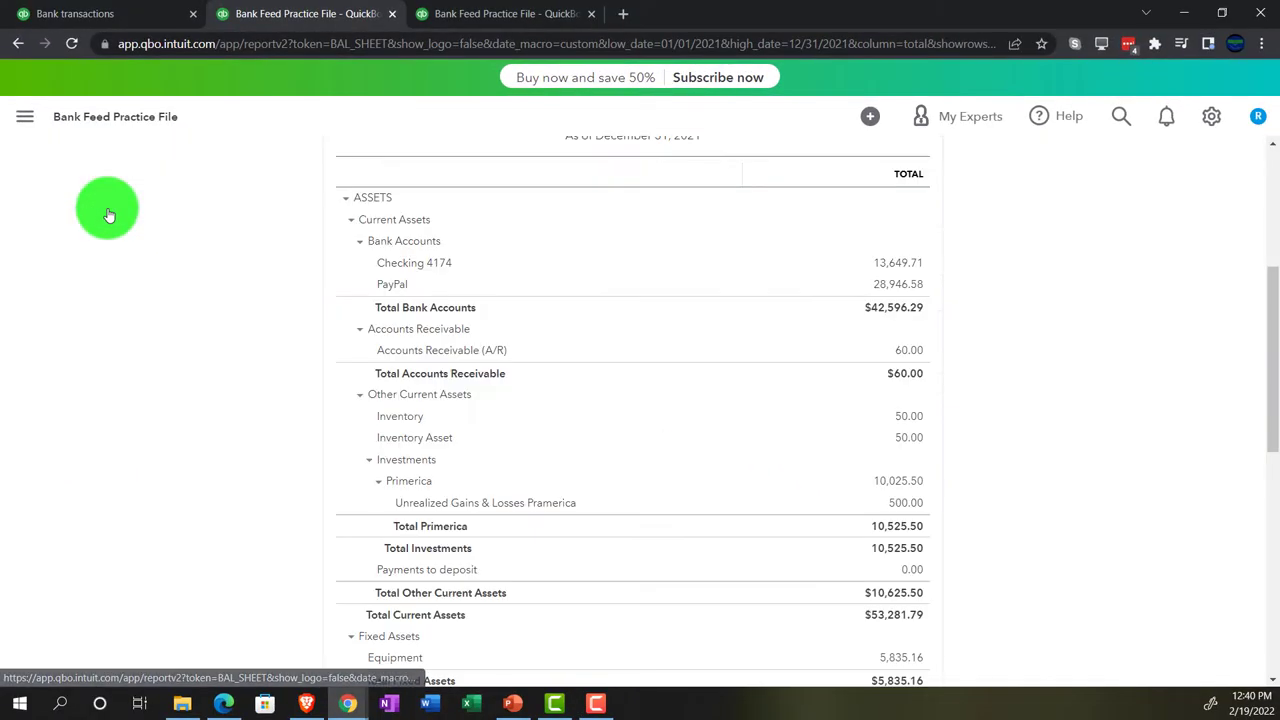
Step: Switch to the bank transactions page and bring up the PayPal account's transactions awaiting review
click(160, 14)
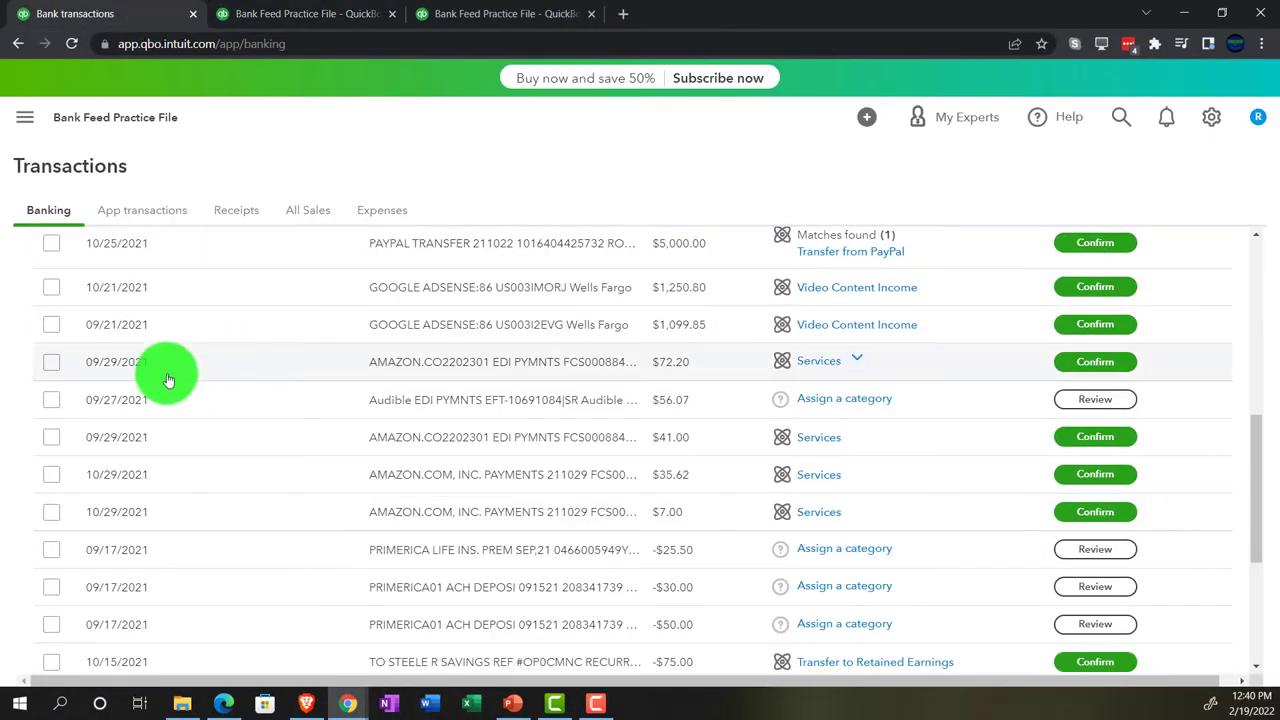
scroll(168, 380, up, 1)
scroll(168, 380, up, 6)
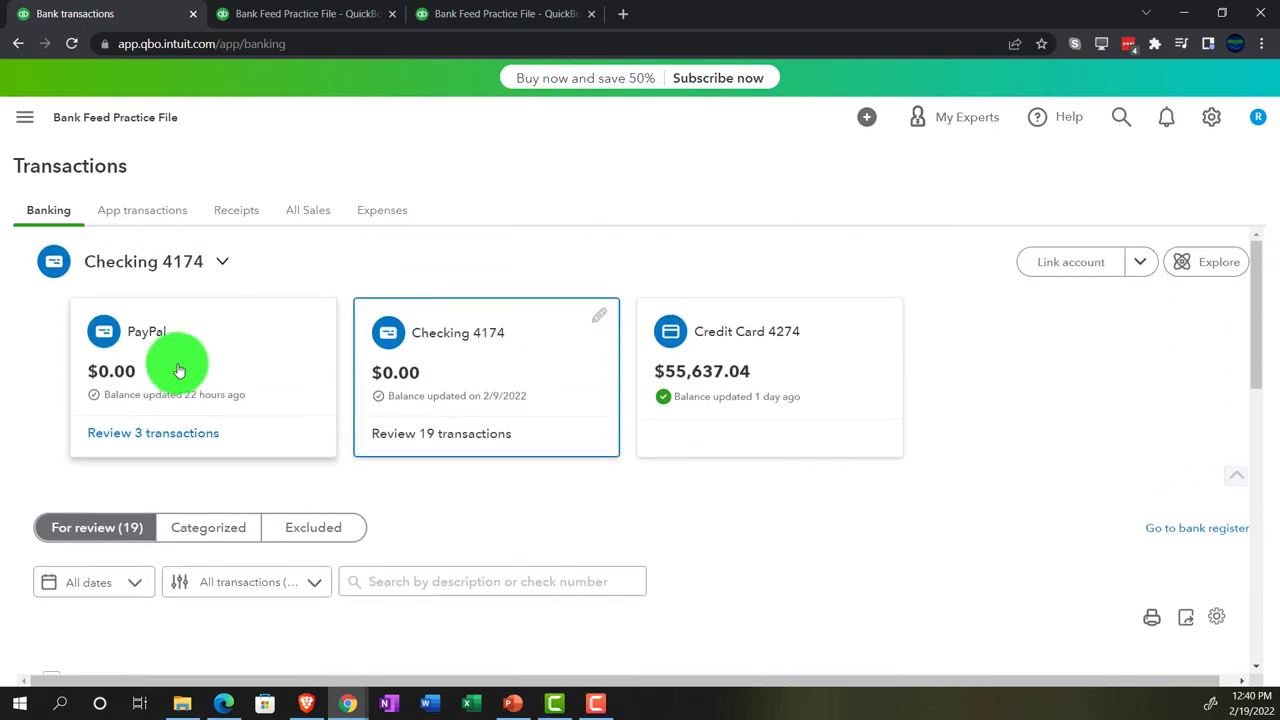
click(178, 365)
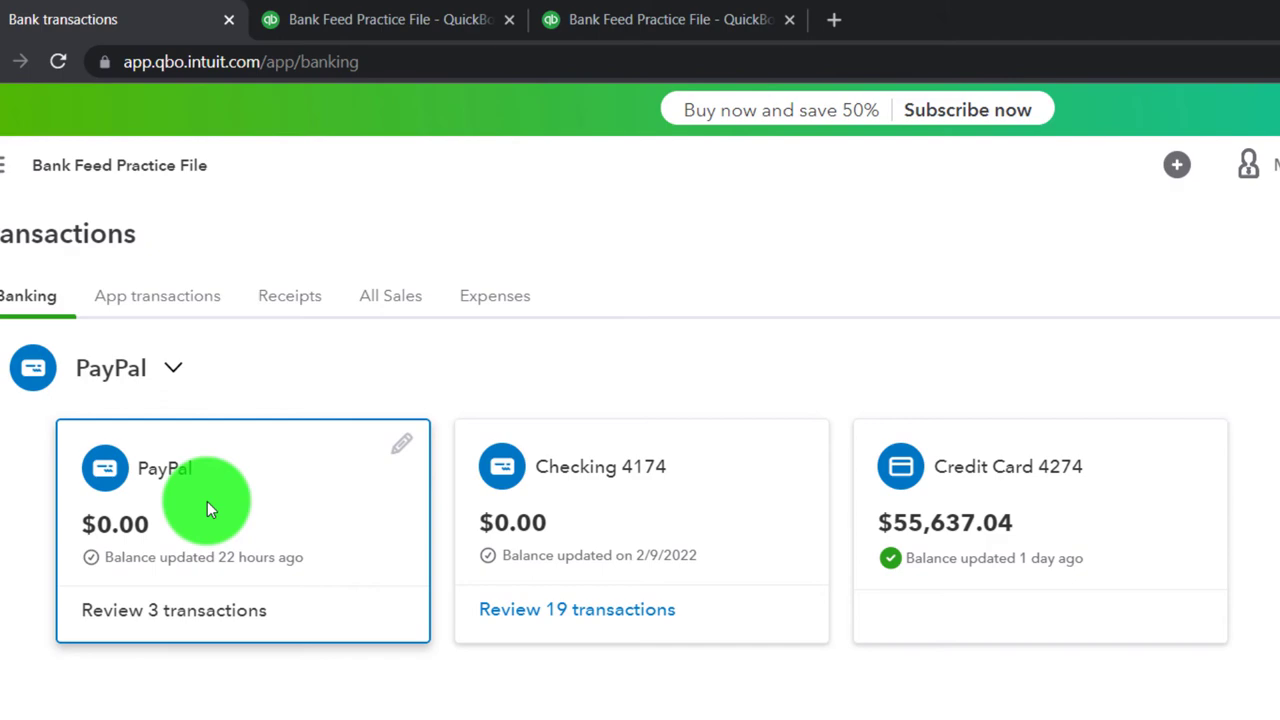
scroll(207, 501, down, 3)
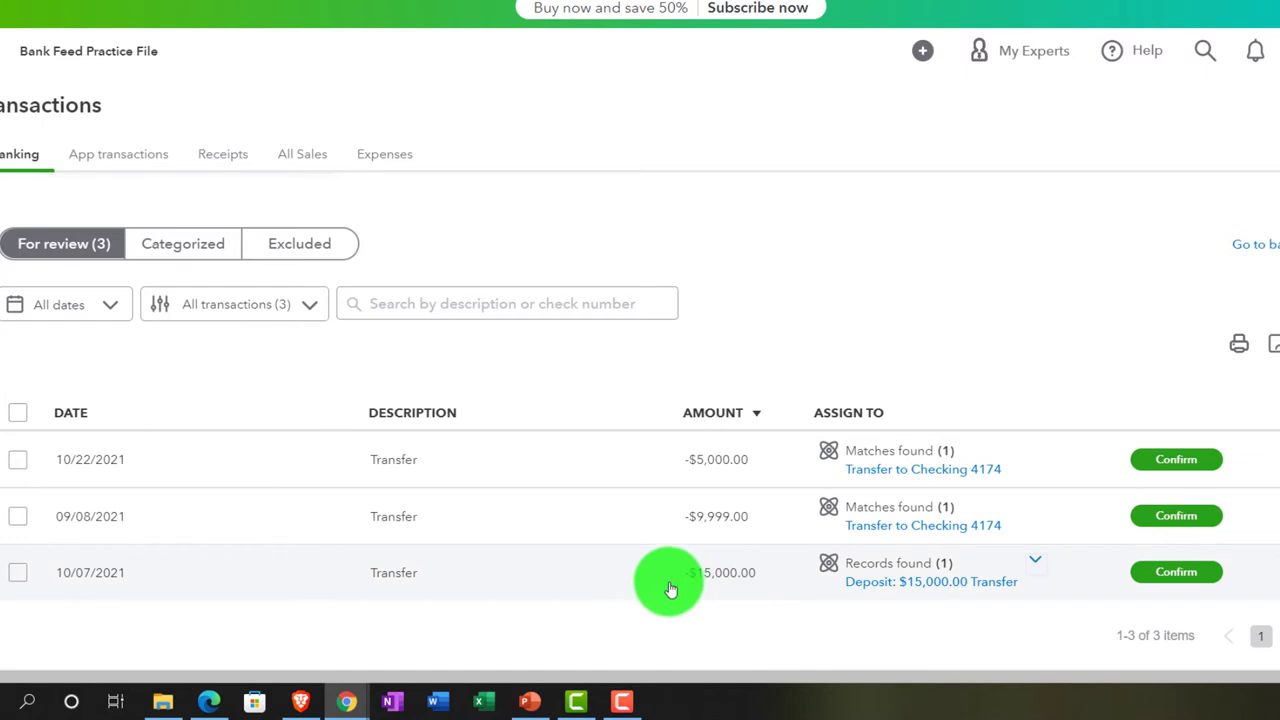
Step: Confirm the match between the 10/07/2021 PayPal transfer of -$15,000.00 and the recorded $15,000.00 deposit
click(581, 590)
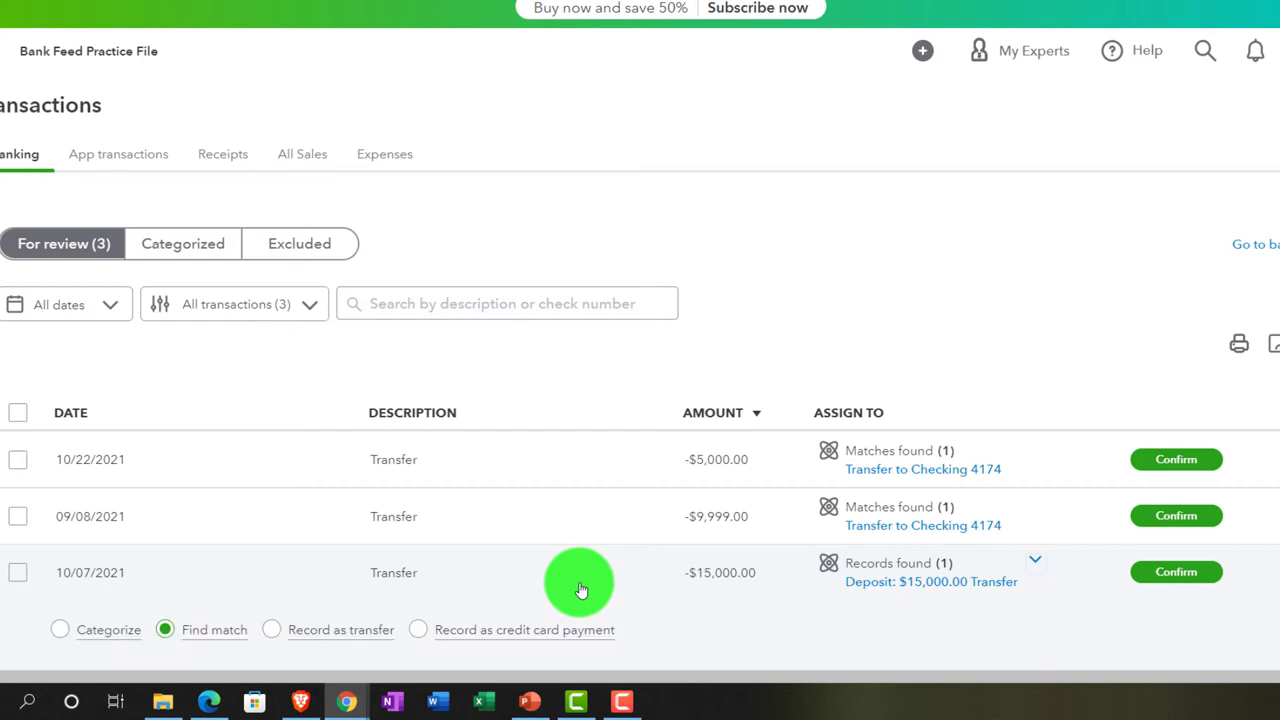
scroll(581, 590, down, 2)
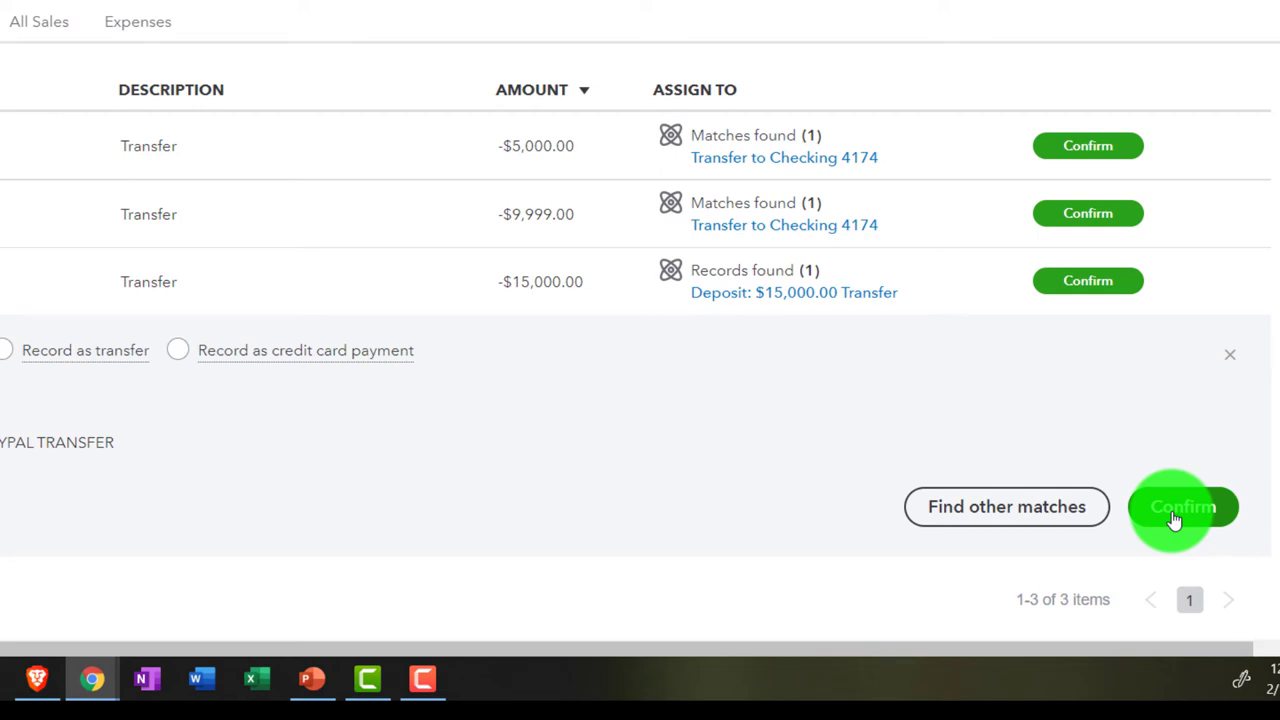
click(1178, 510)
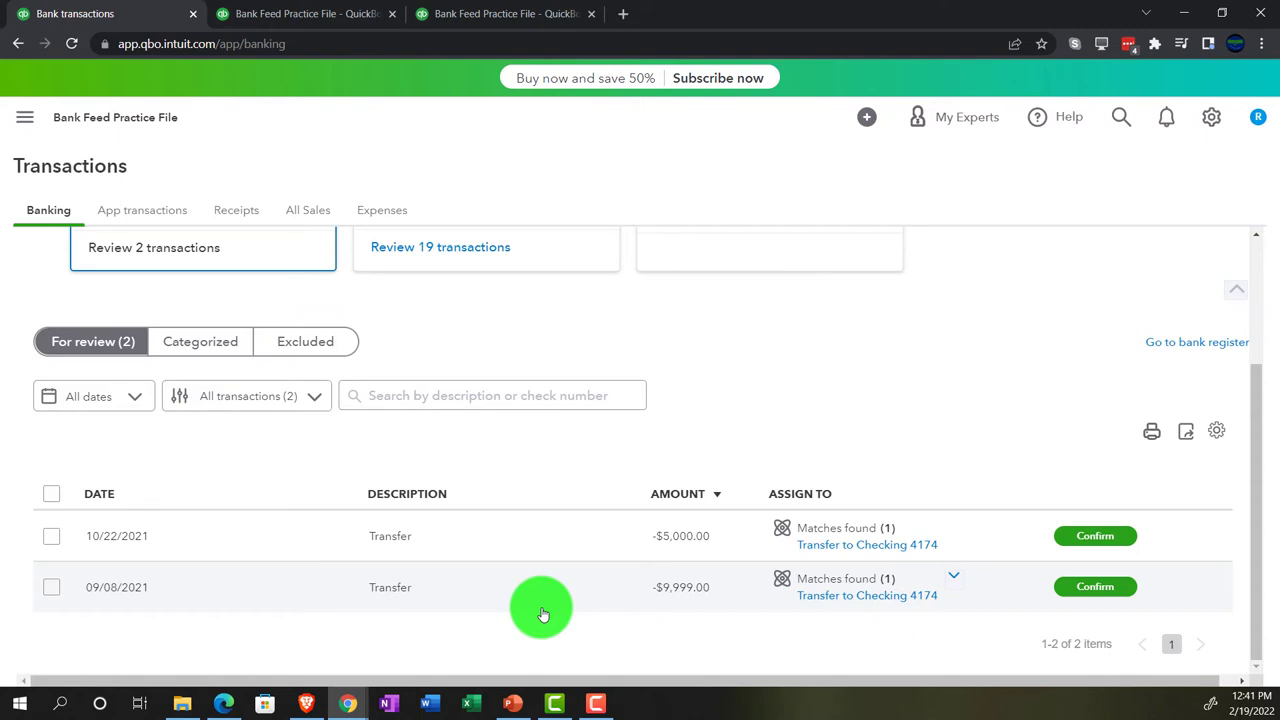
Step: Record the 09/08/2021 PayPal transfer of -$9,999.00 using Categorize with Checking 4174 as the category, and confirm it
scroll(541, 614, up, 2)
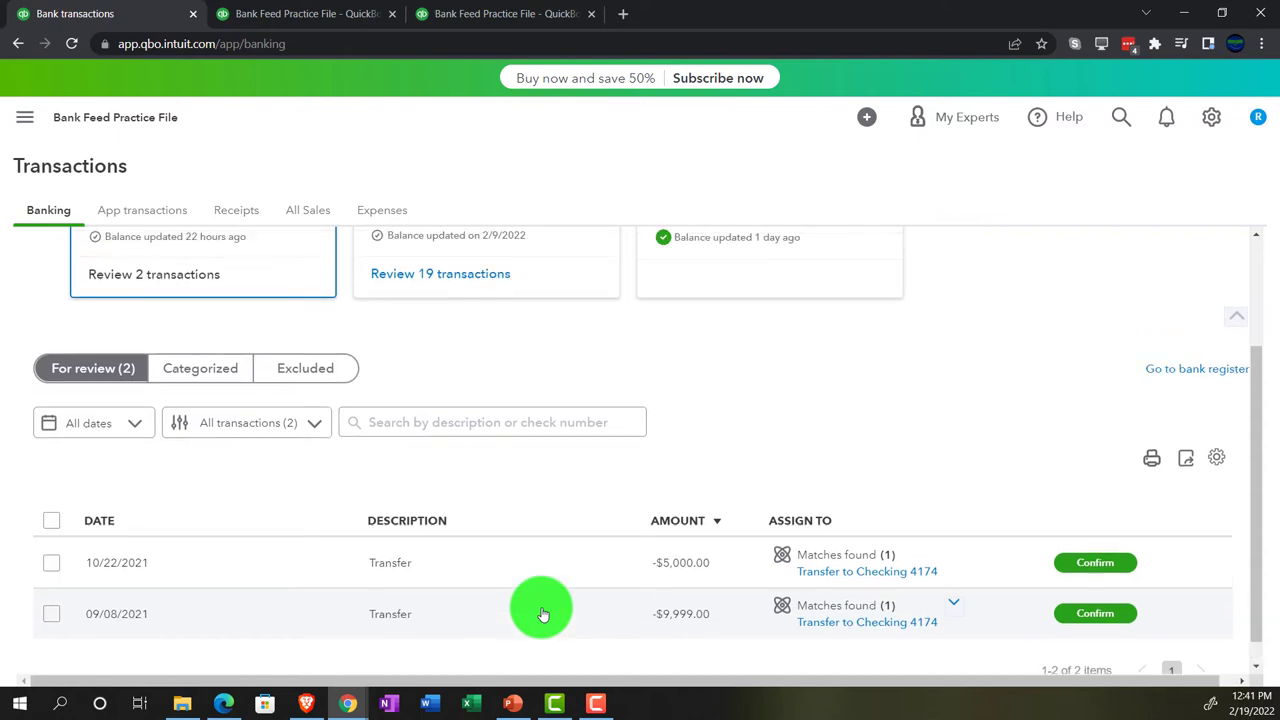
scroll(543, 614, down, 2)
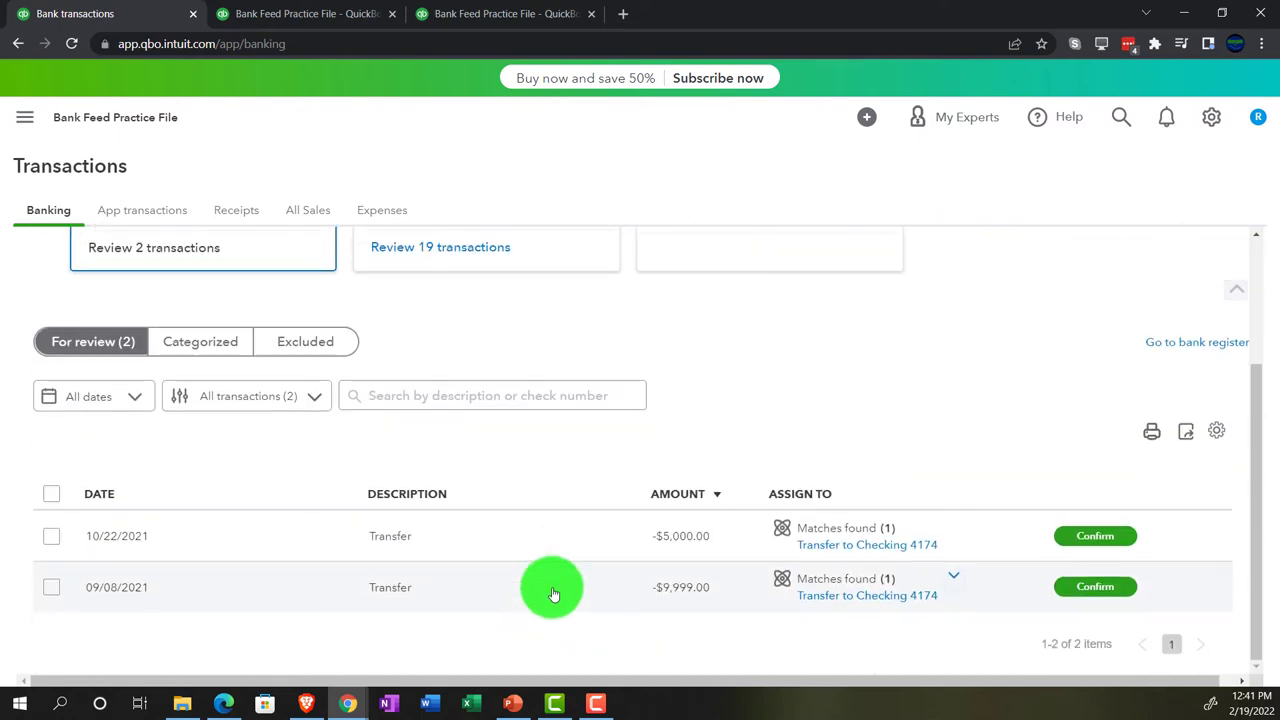
click(553, 594)
scroll(553, 594, down, 2)
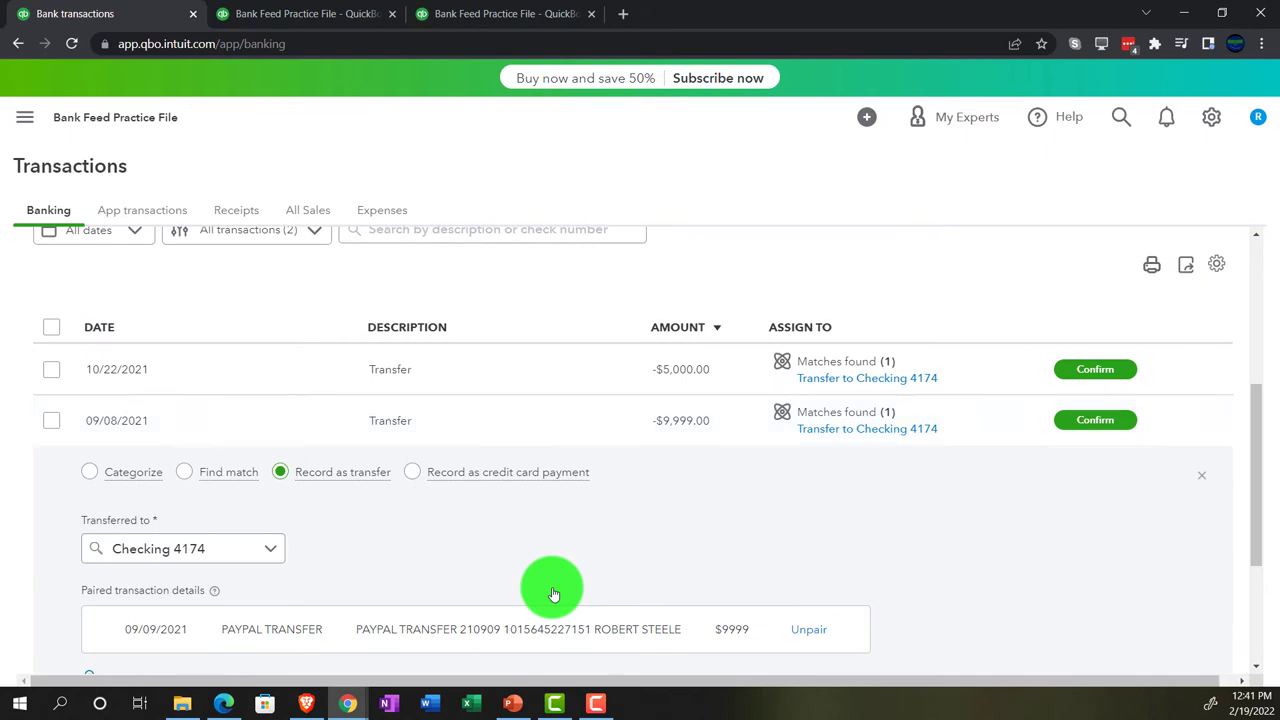
scroll(553, 594, down, 1)
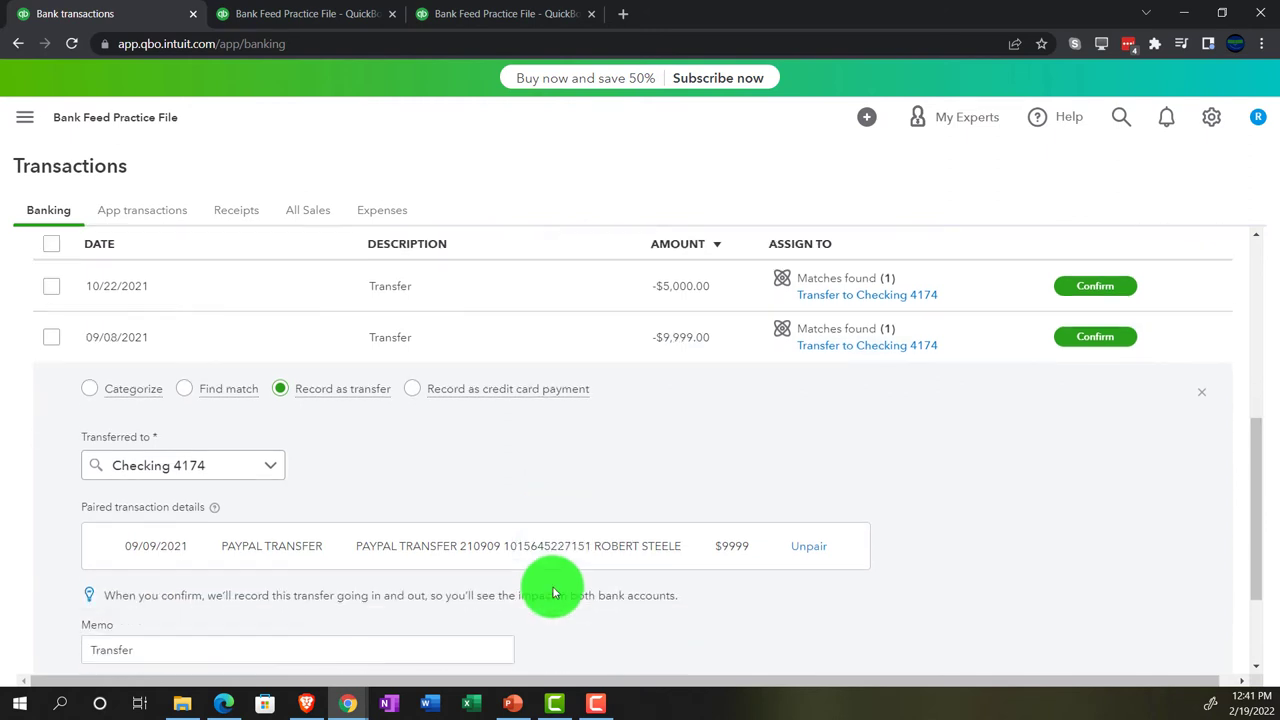
click(95, 396)
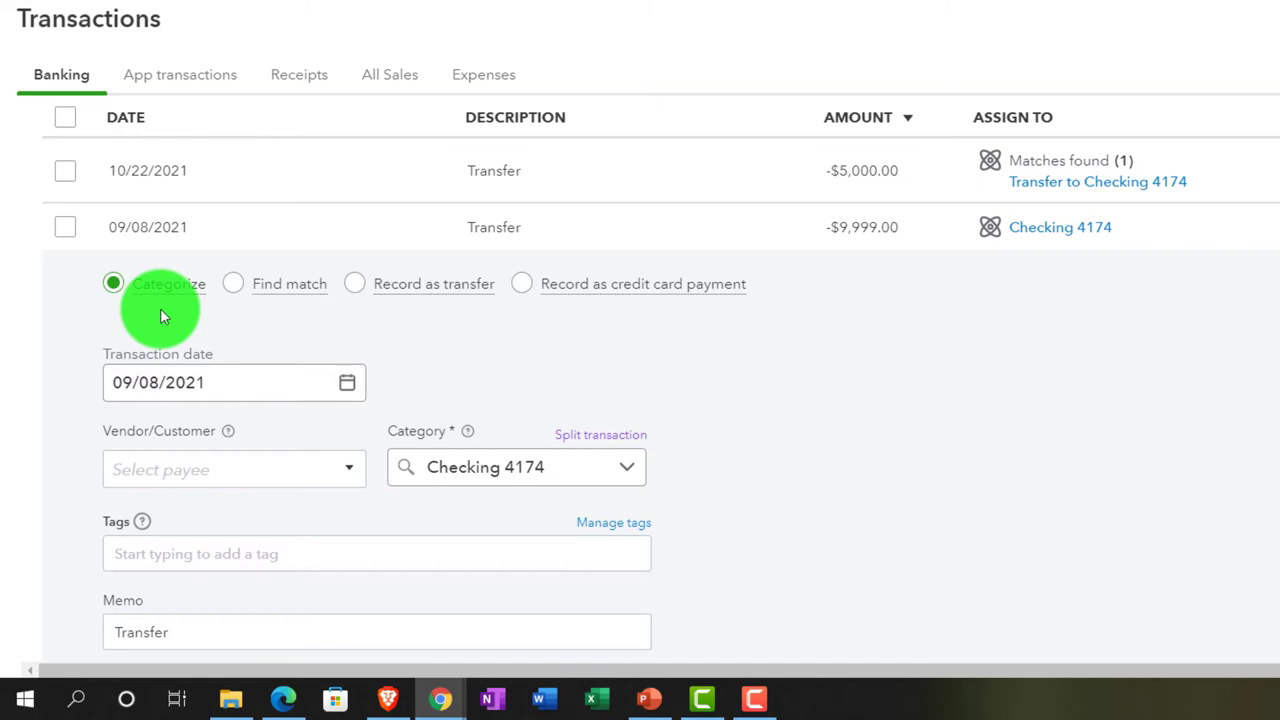
scroll(162, 316, down, 1)
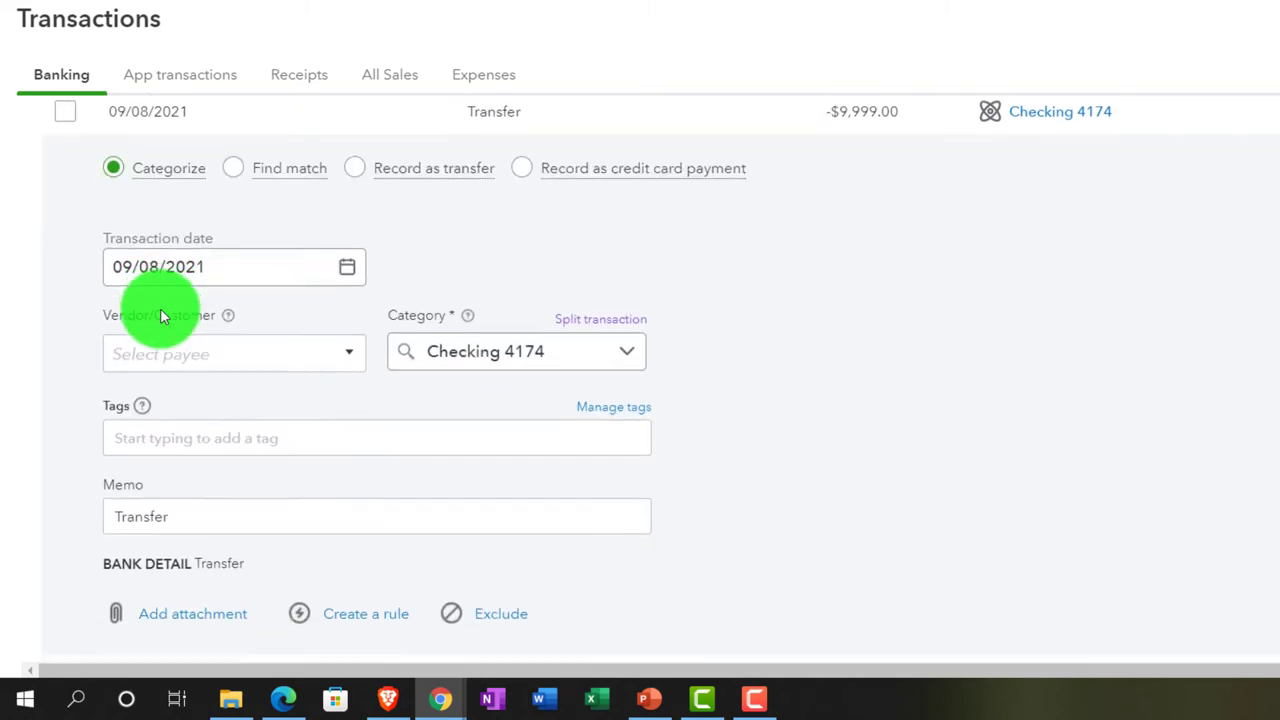
scroll(163, 318, down, 1)
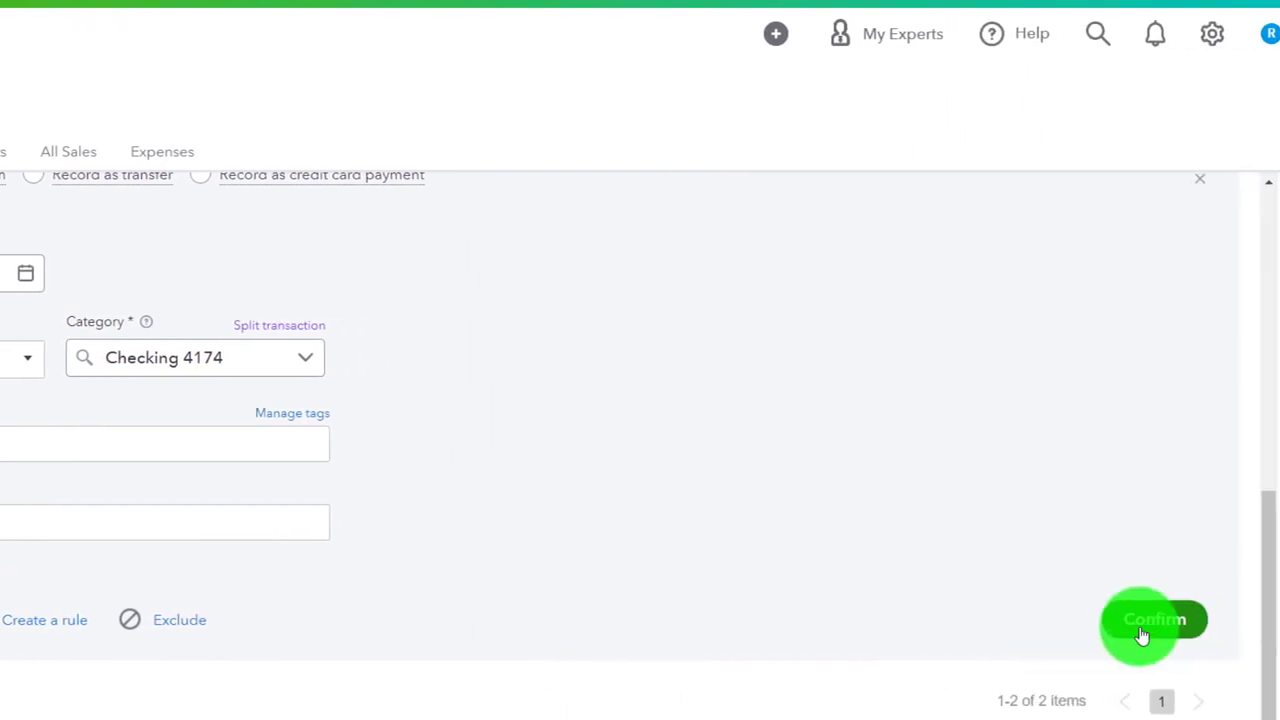
click(1141, 630)
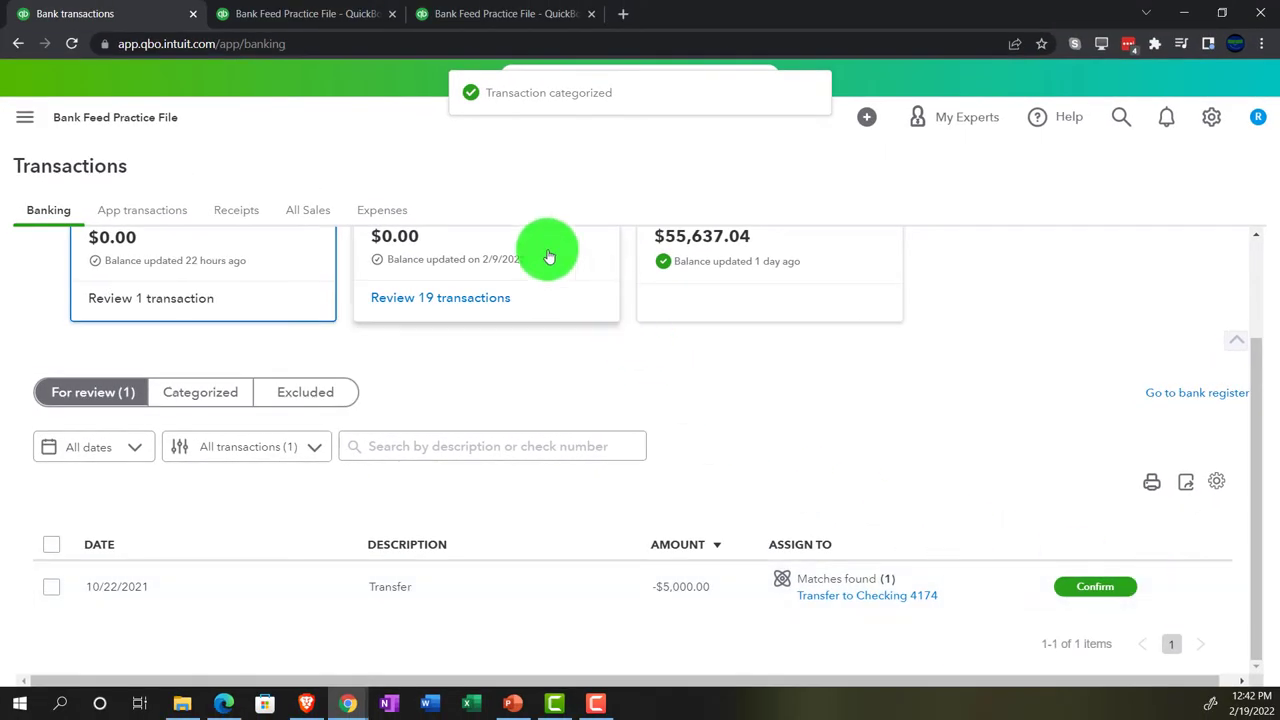
Step: Rerun the 2021 Balance Sheet report and examine the Checking 4174 and PayPal balances
click(310, 14)
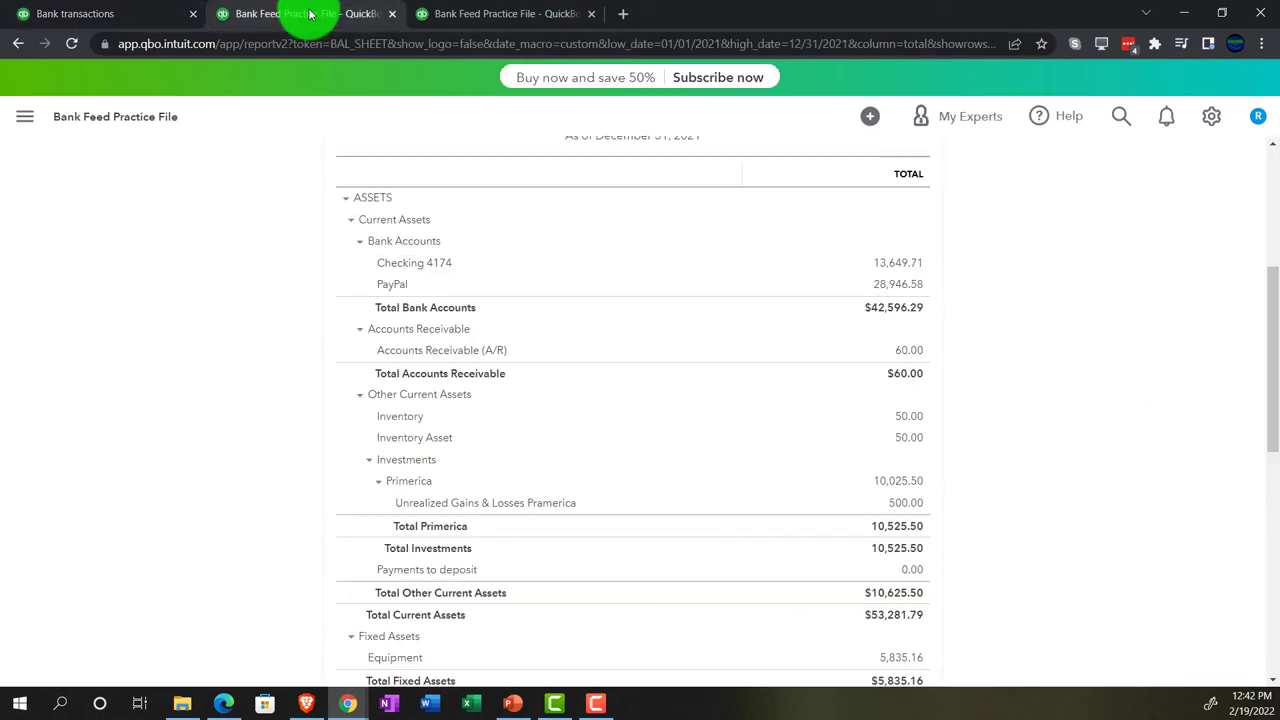
scroll(920, 550, up, 4)
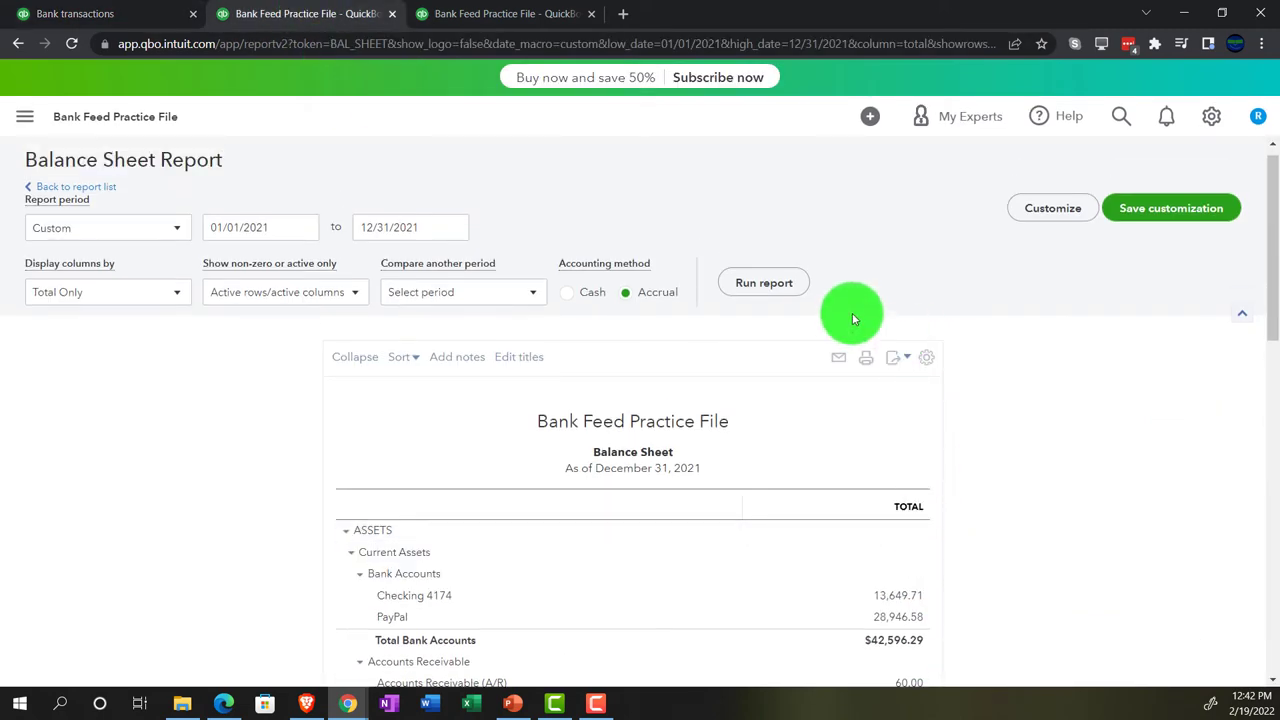
click(750, 282)
scroll(910, 475, down, 2)
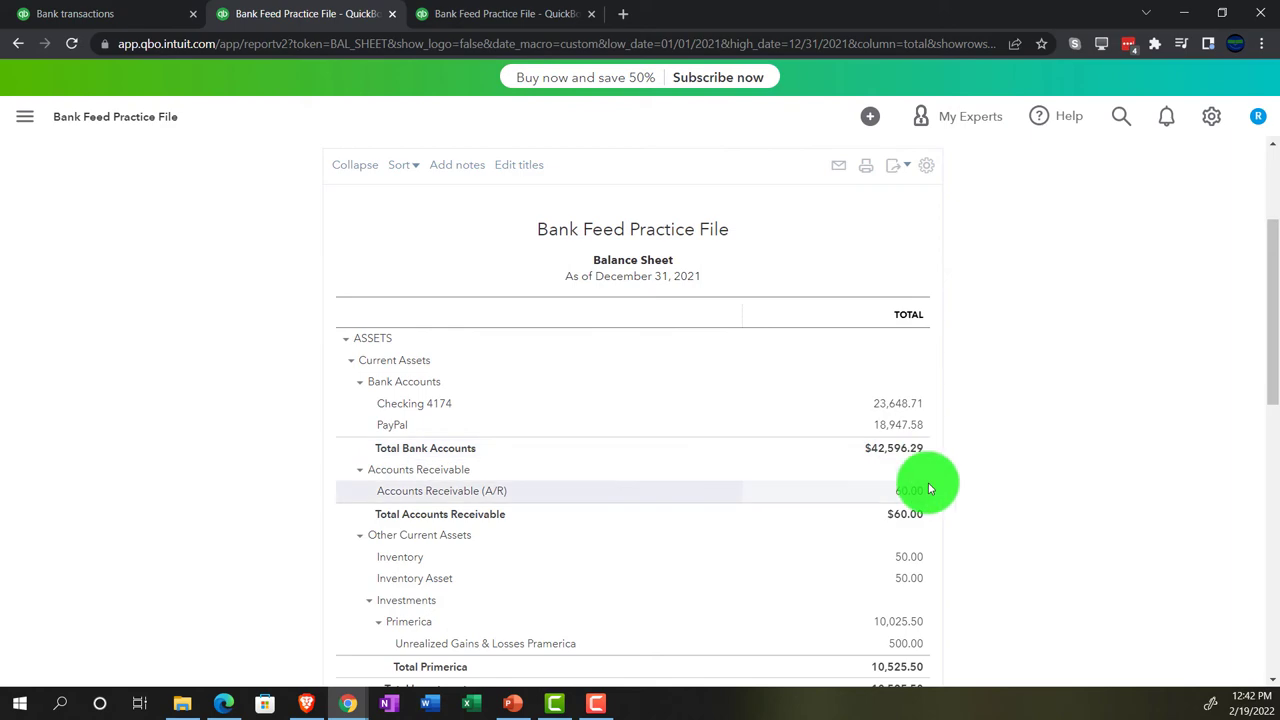
key(ctrl+plus)
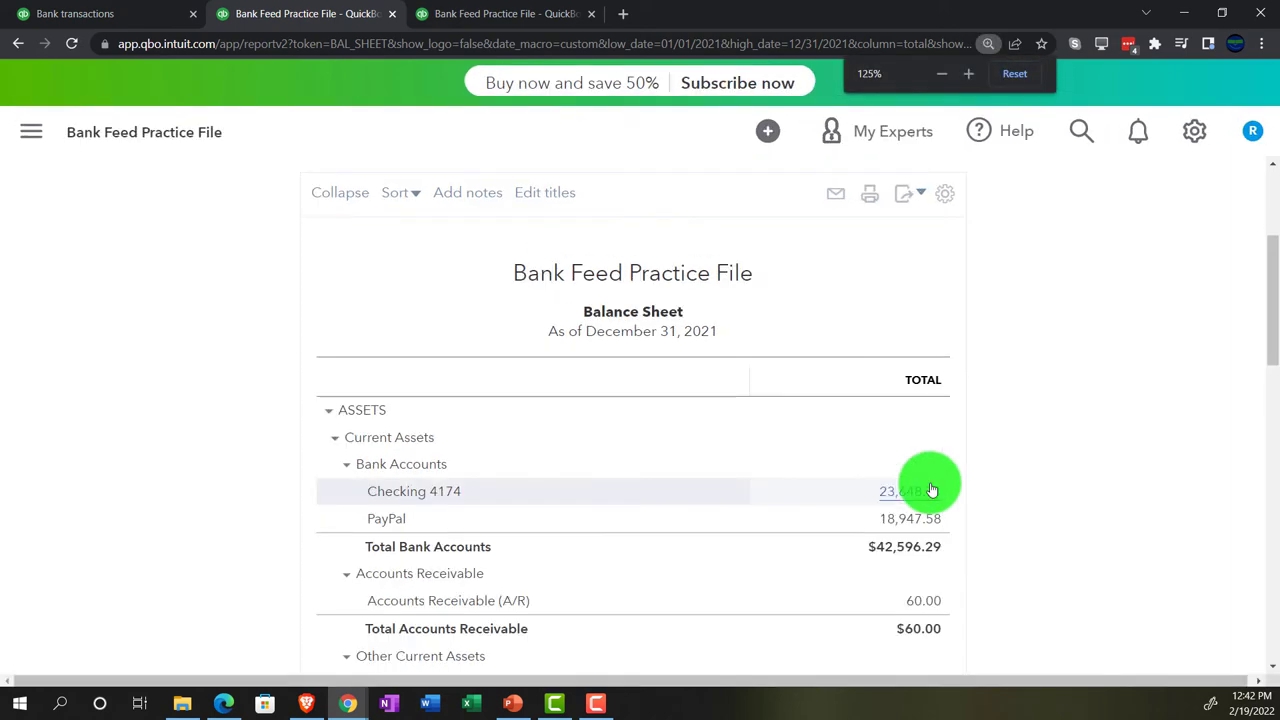
key(ctrl+plus)
scroll(925, 487, down, 2)
key(ctrl+plus)
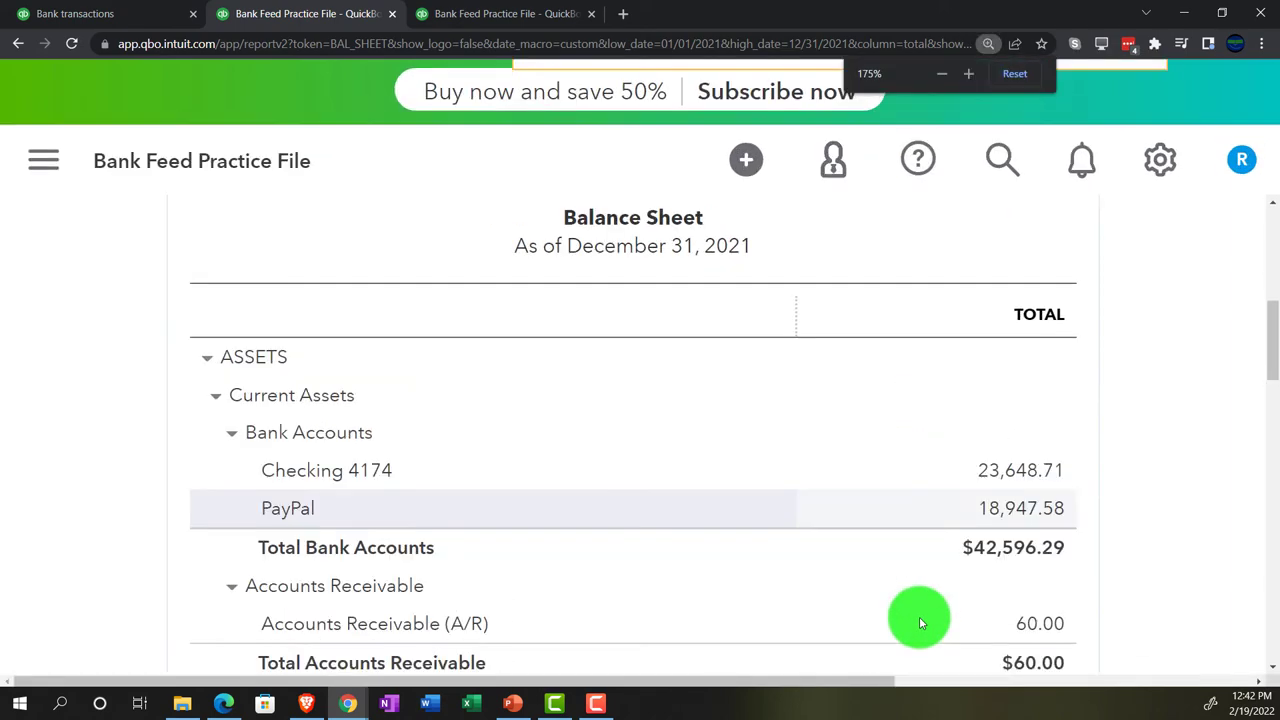
drag(891, 680, 903, 680)
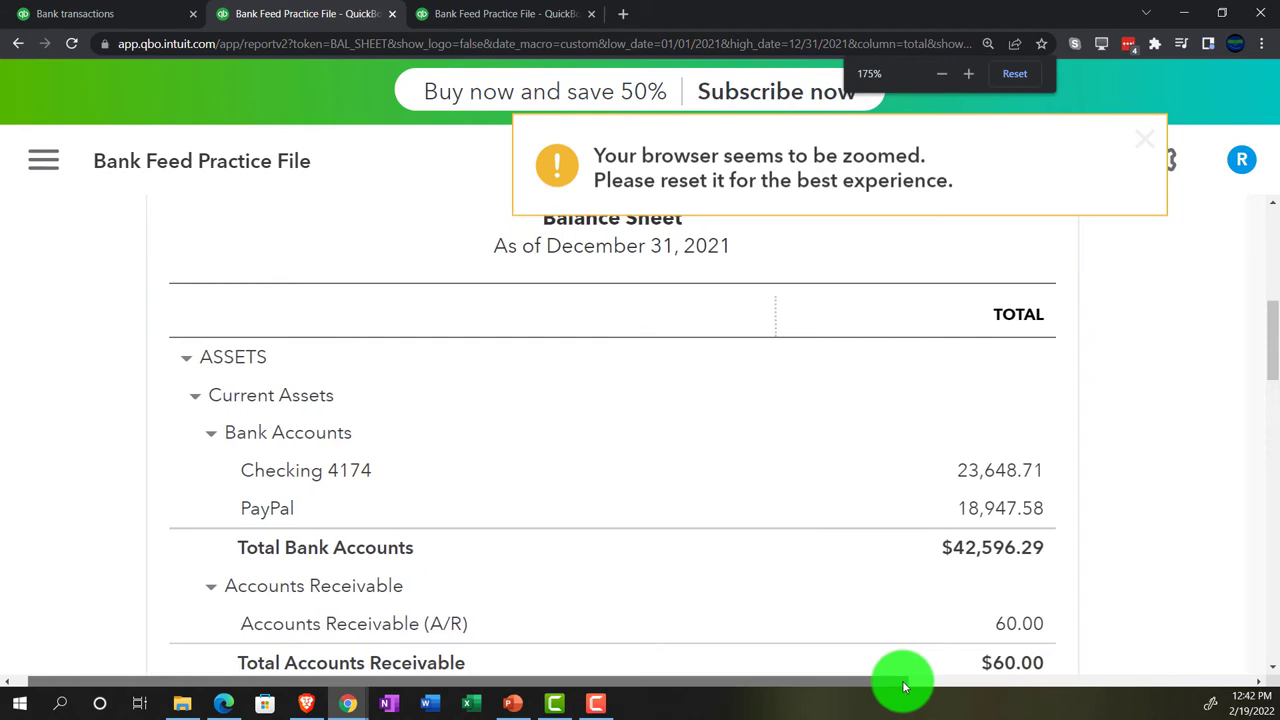
Step: Drill down into the PayPal balance and locate the 09/08/2021 transfer in its transaction report
click(986, 508)
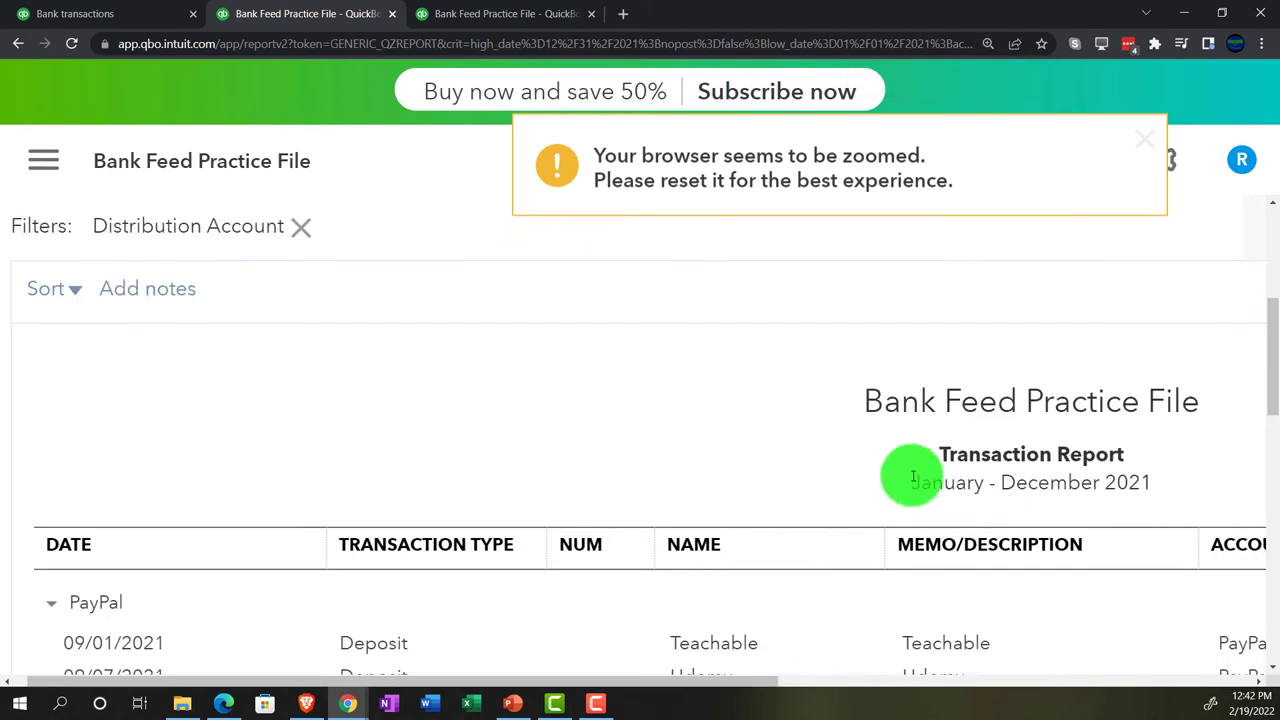
key(ctrl+minus)
key(ctrl+minus)
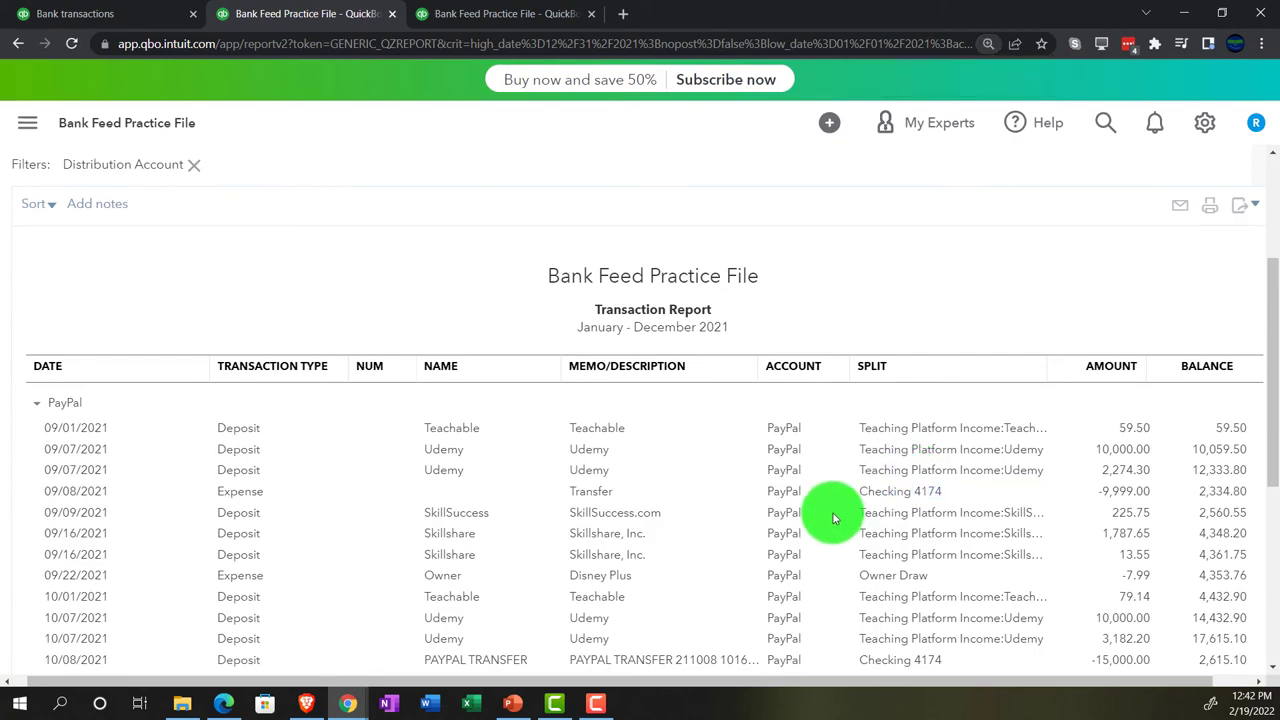
scroll(833, 515, down, 1)
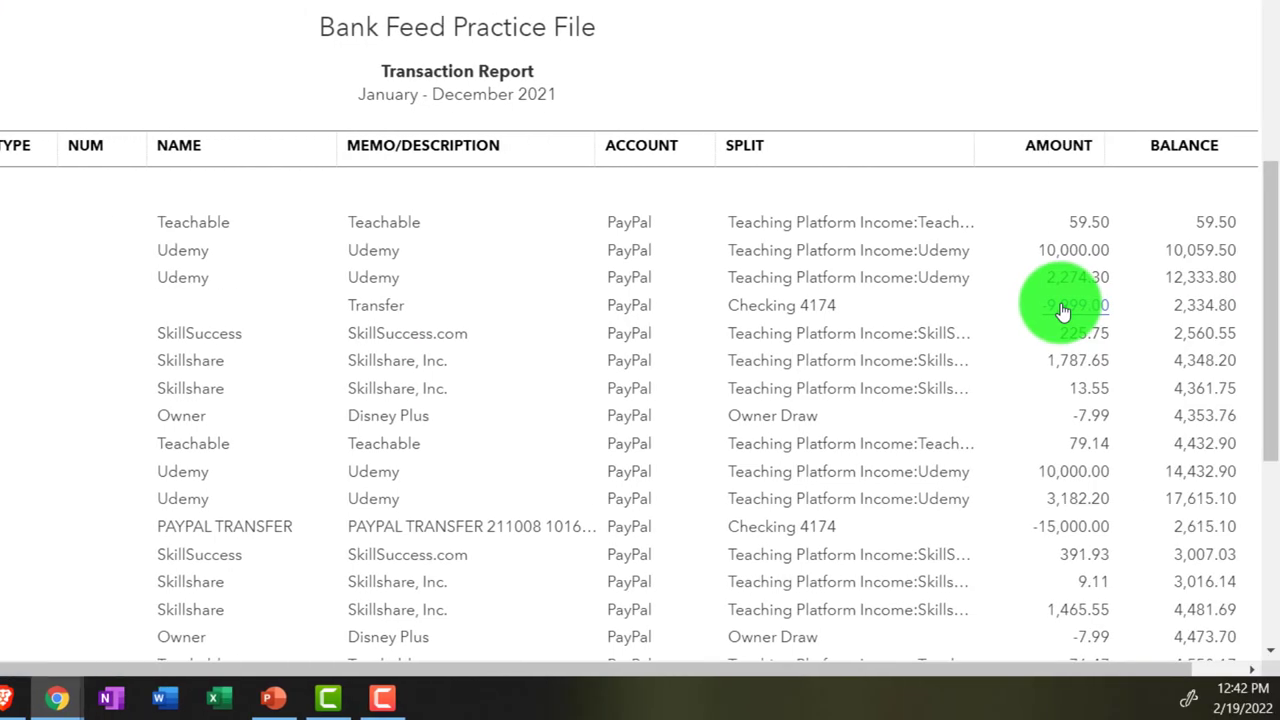
Step: Inspect the expense form behind the 09/08/2021 transfer of -9,999.00, including its category details, and close the form
click(1063, 312)
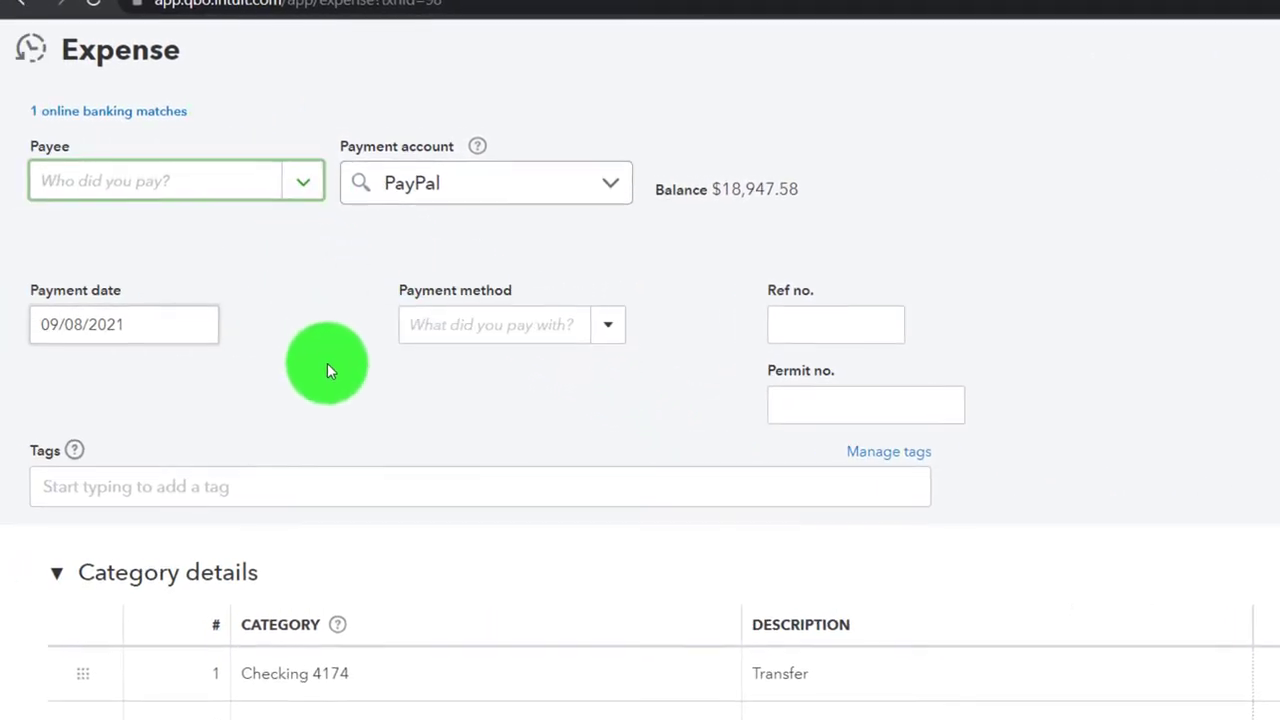
scroll(327, 363, down, 4)
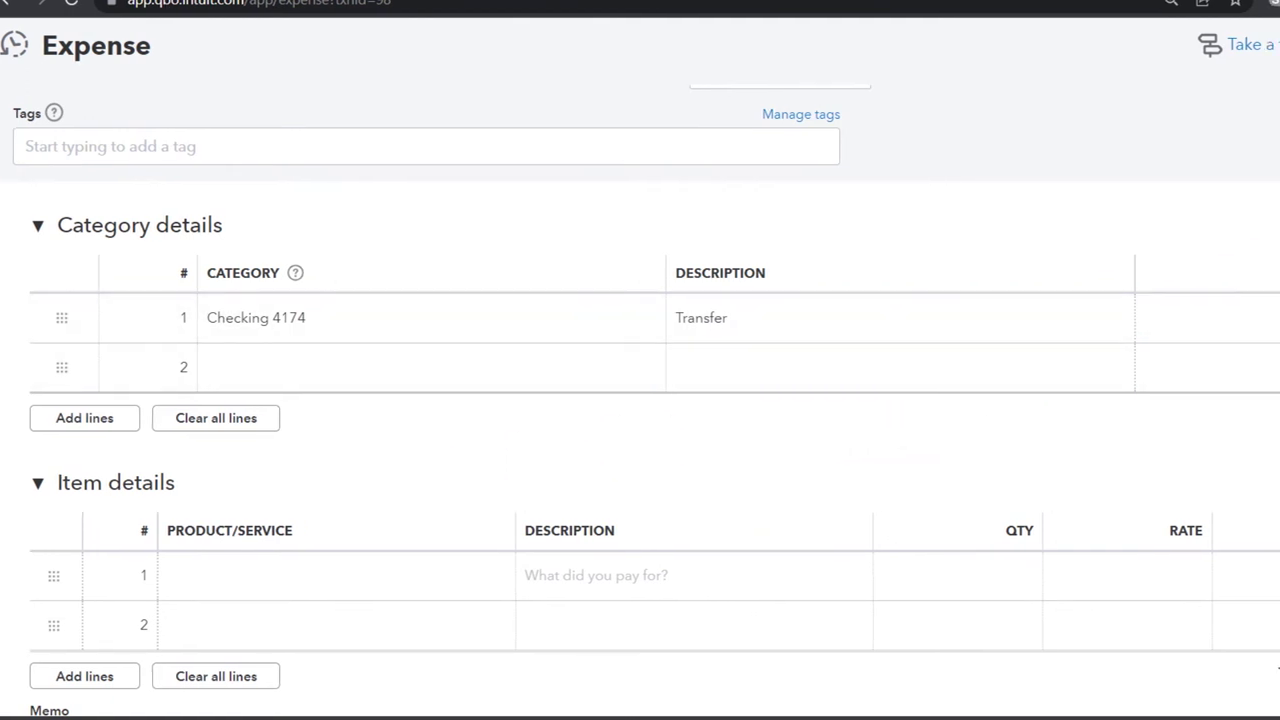
click(1249, 51)
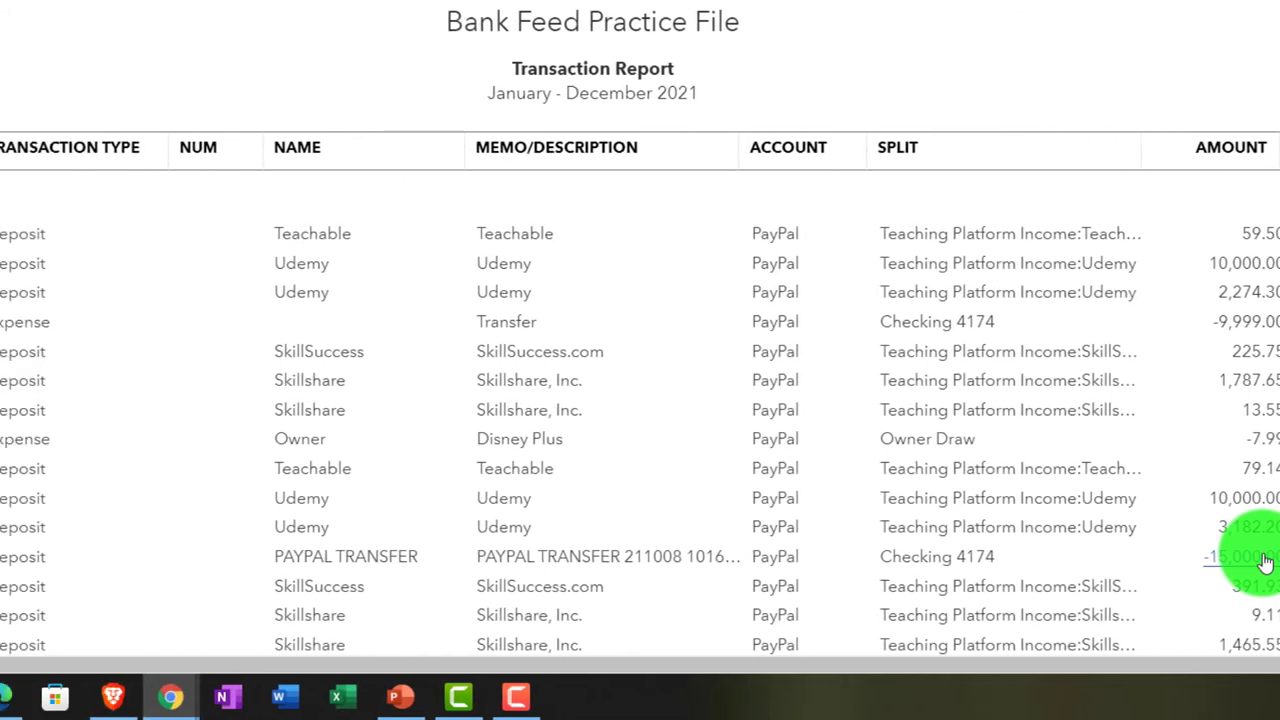
Step: Go back from the PayPal transaction details to the Balance Sheet and examine the bank account balances
scroll(214, 479, up, 5)
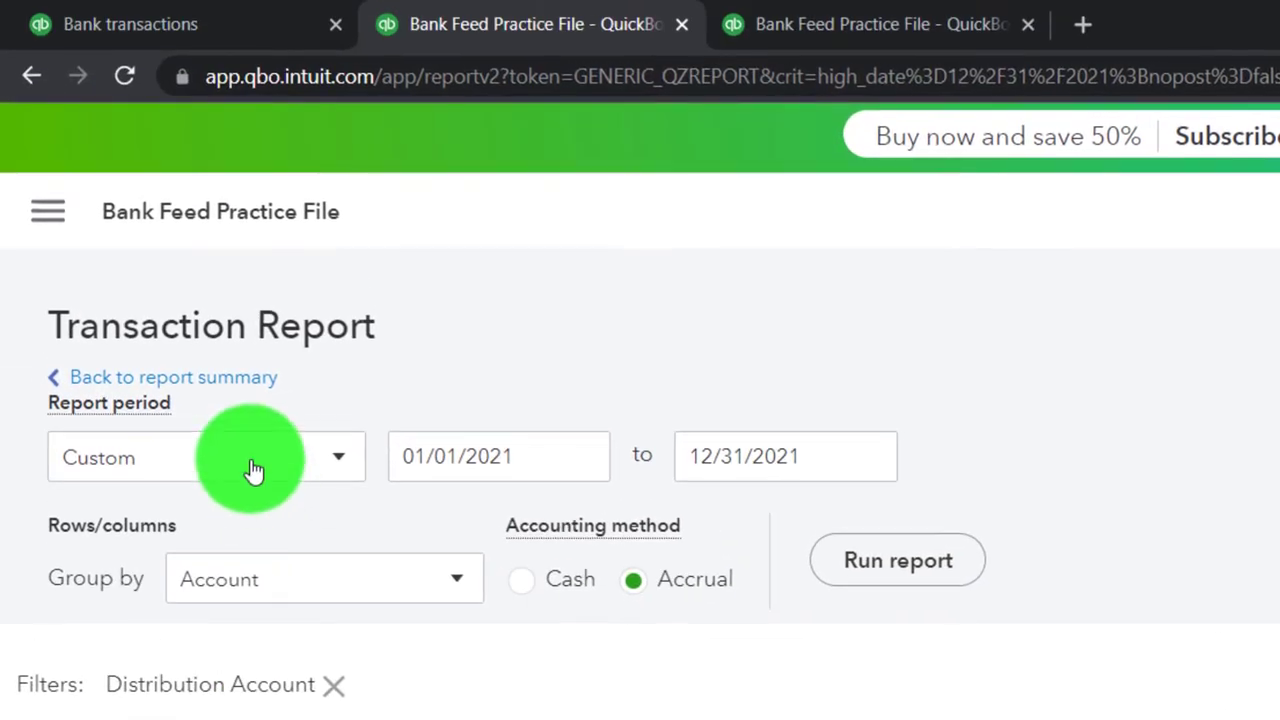
click(222, 388)
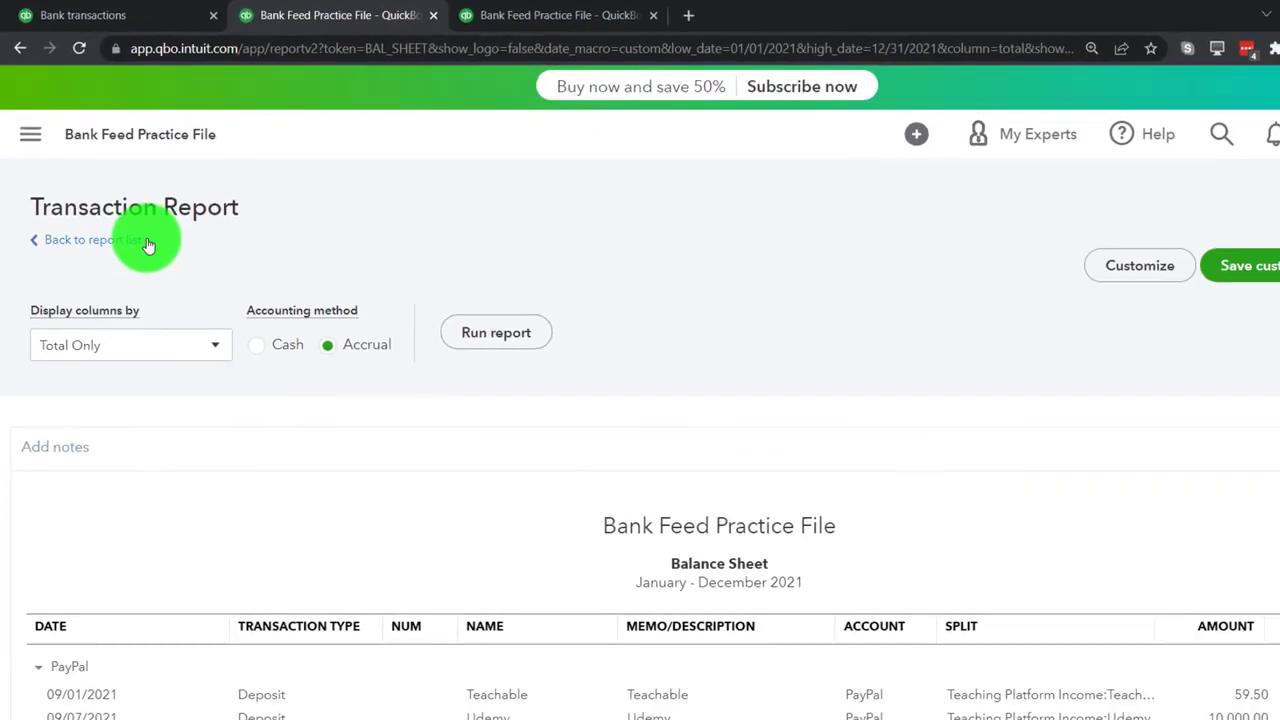
scroll(137, 240, down, 5)
key(ctrl+plus)
key(ctrl+plus)
key(ctrl+plus)
key(ctrl+plus)
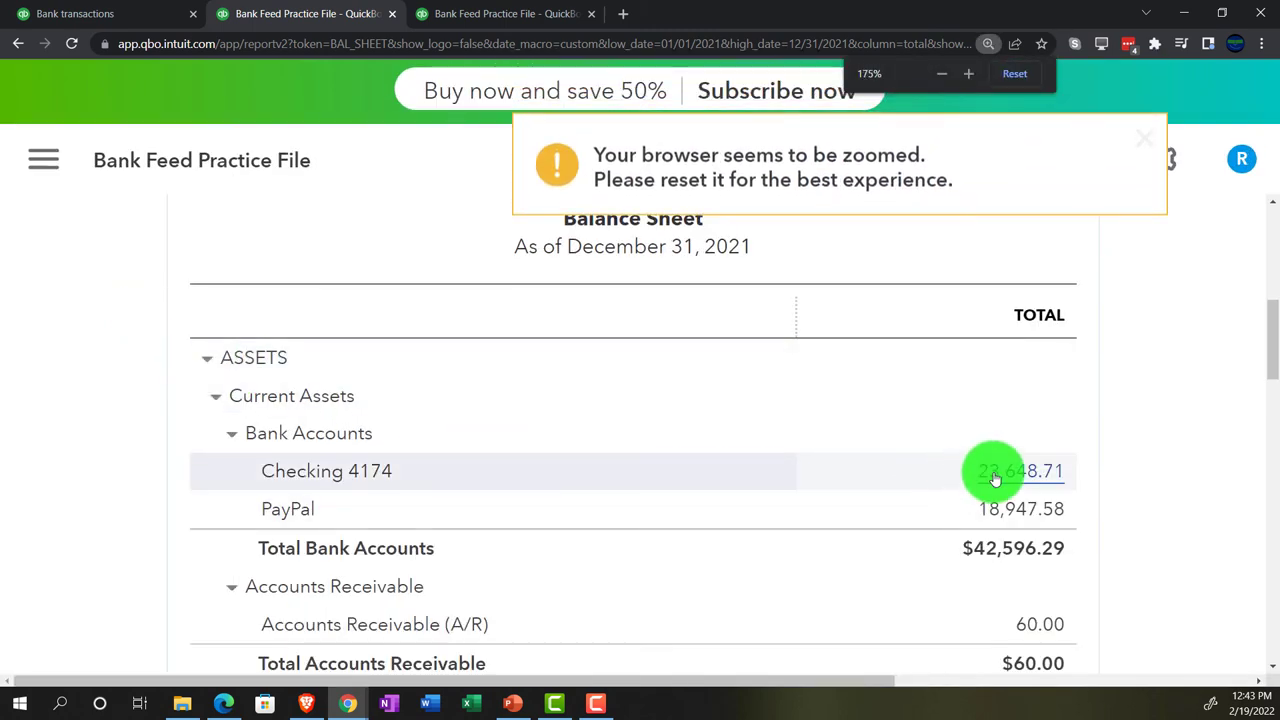
Step: Drill down into the Checking 4174 balance and locate the 09/08/2021 PayPal transfer in its transaction report
click(997, 472)
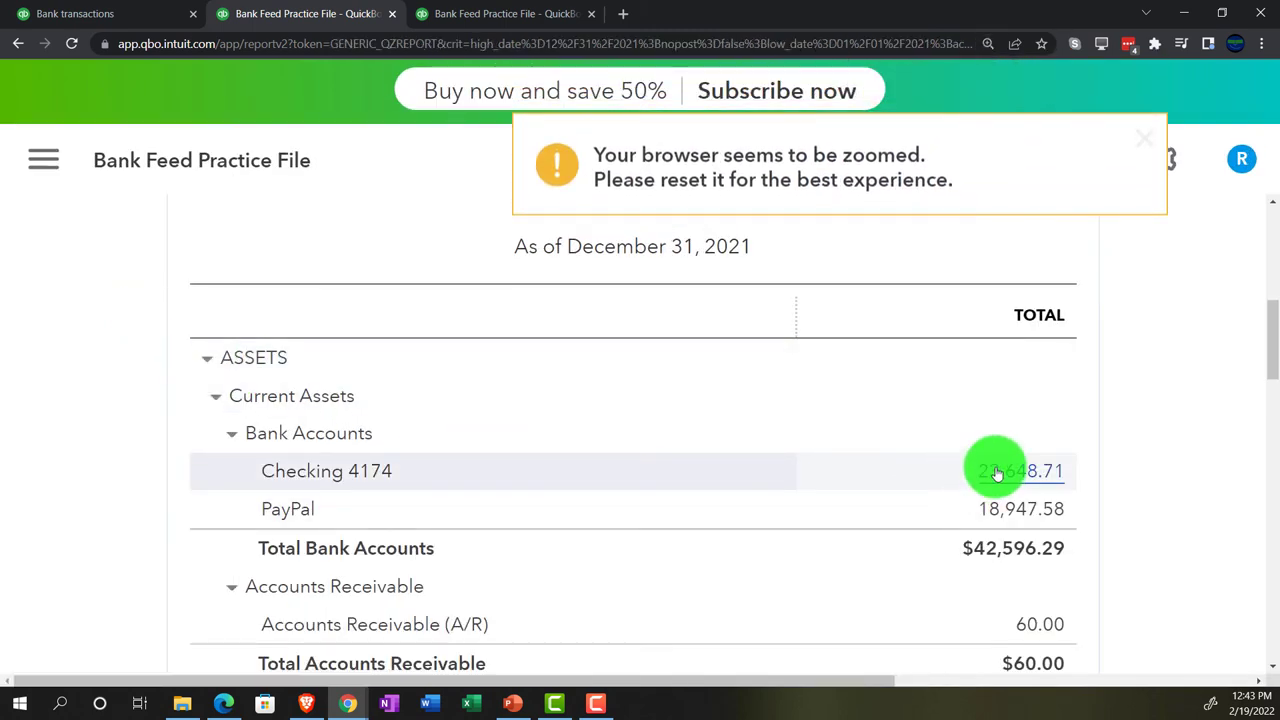
key(ctrl+minus)
key(ctrl+minus)
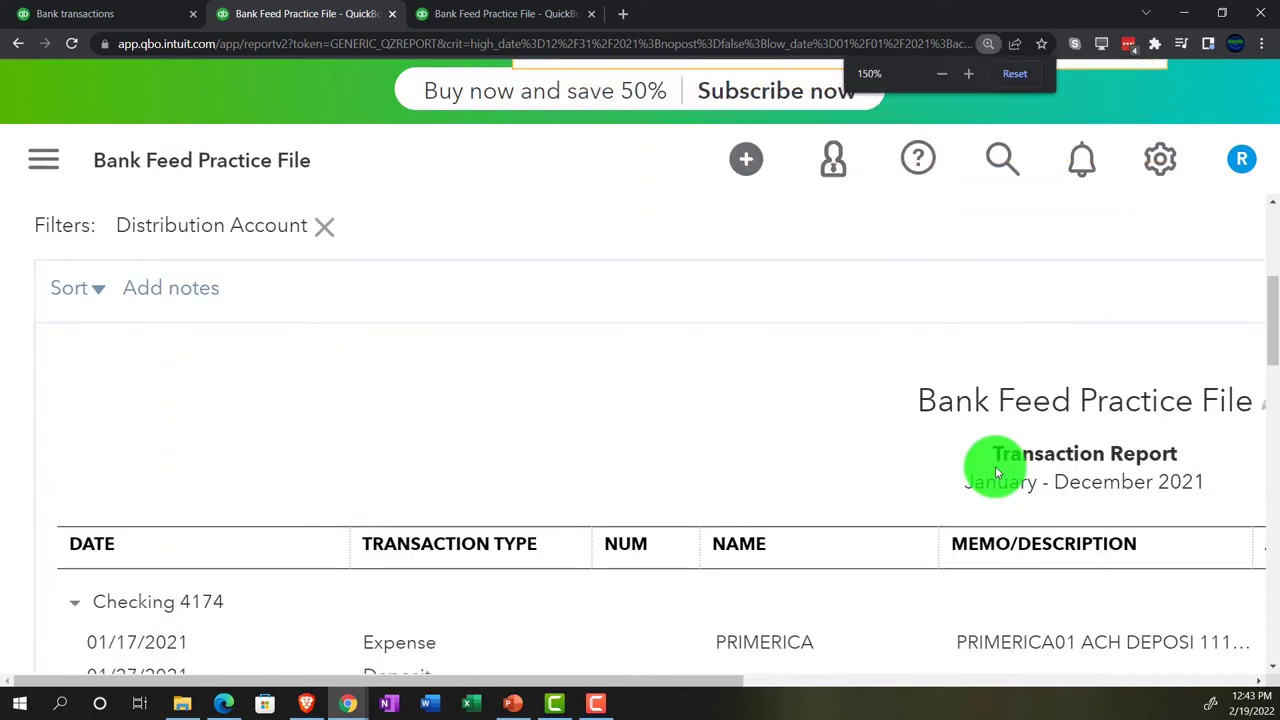
key(ctrl+minus)
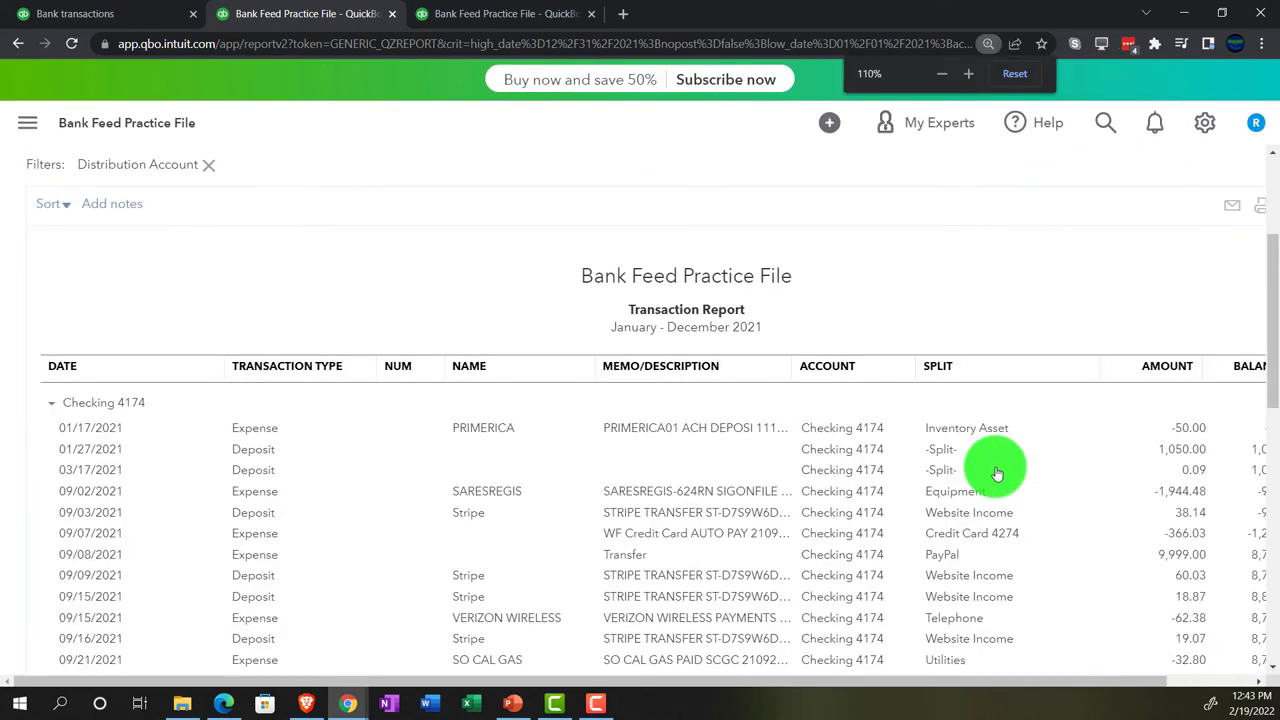
scroll(995, 466, down, 2)
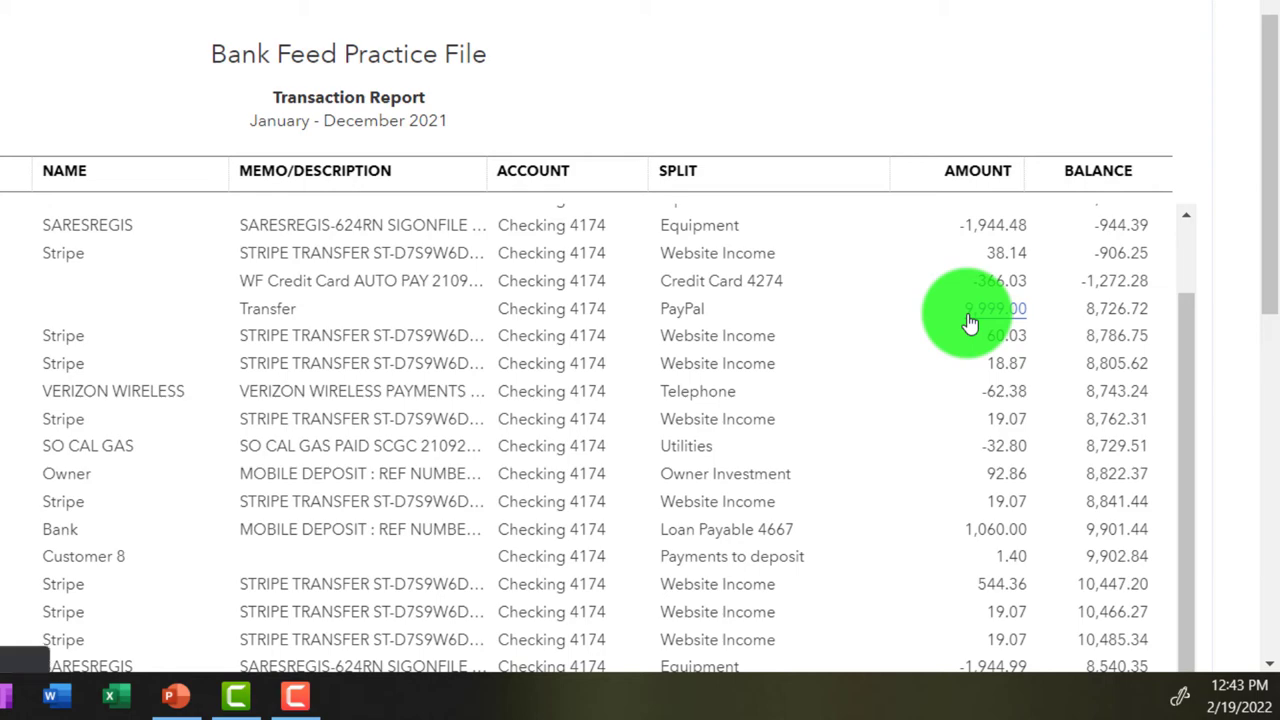
Step: Inspect the expense form behind the 9,999.00 transfer in Checking 4174, close it and return to the Balance Sheet
click(972, 312)
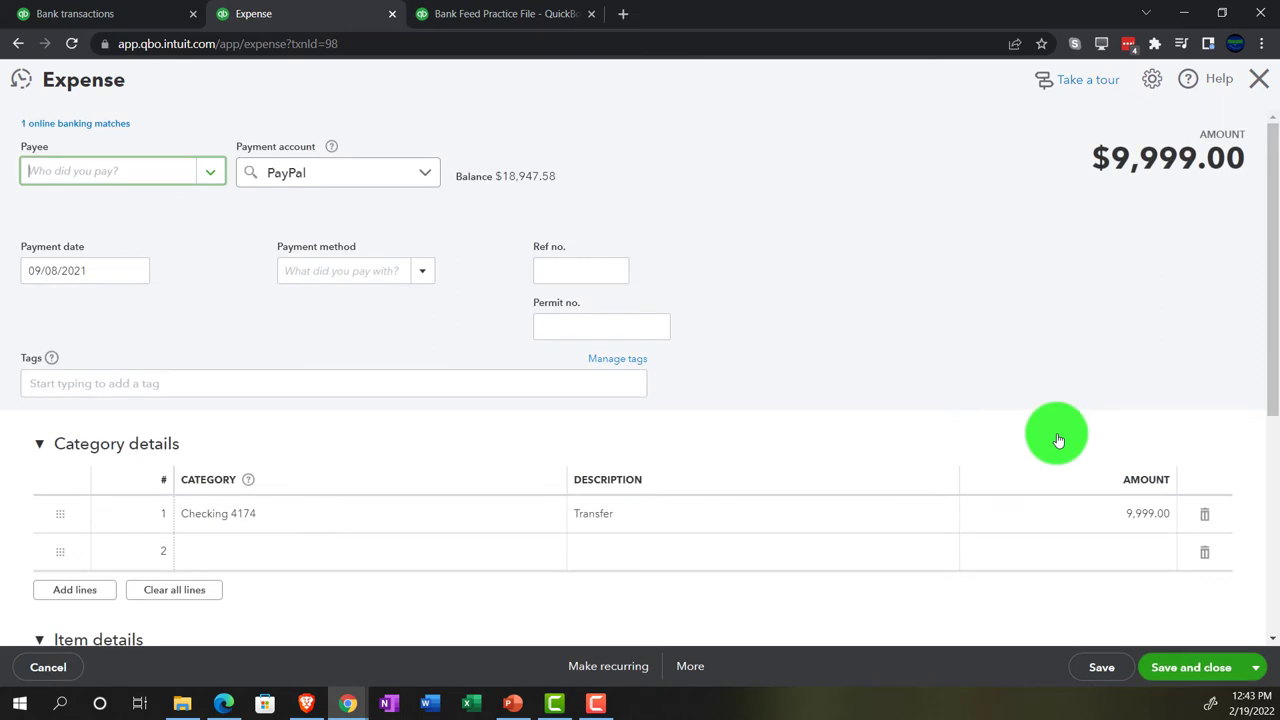
click(1255, 86)
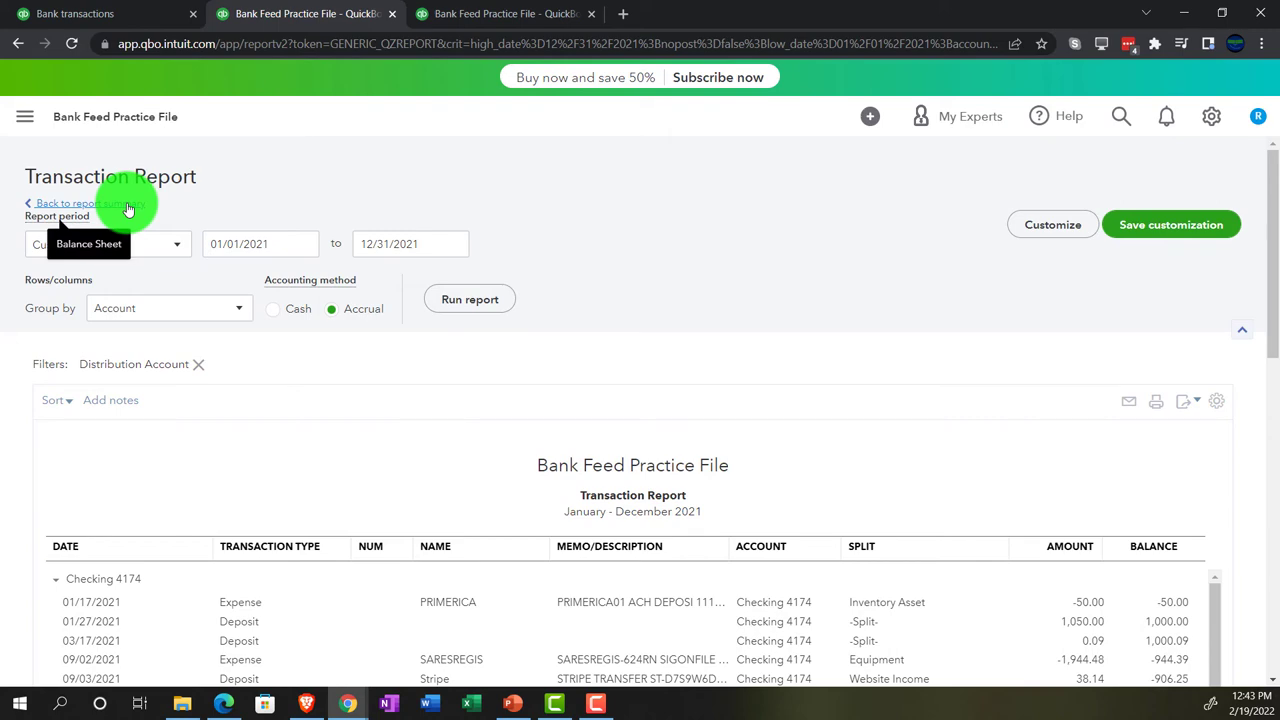
click(128, 206)
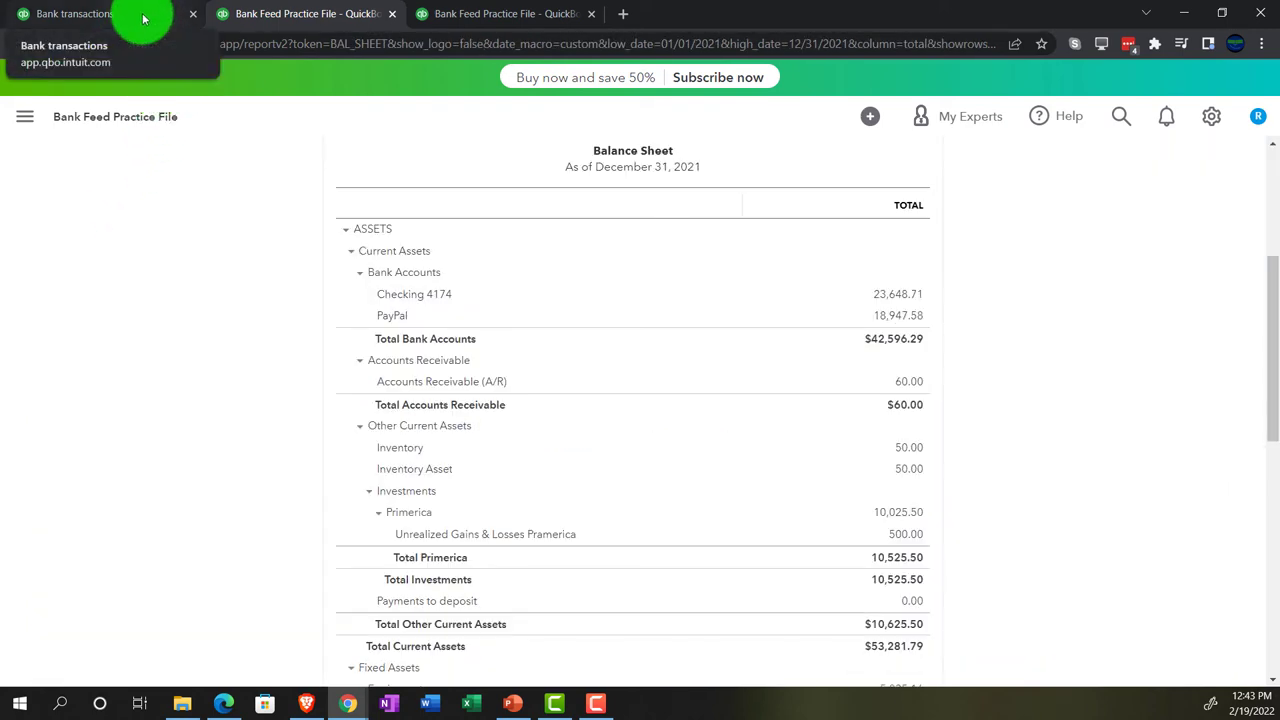
Step: In the Checking 4174 bank feed, confirm the match between the 09/09/2021 PayPal deposit of $9,999.00 and the 09/08/2021 expense
click(143, 18)
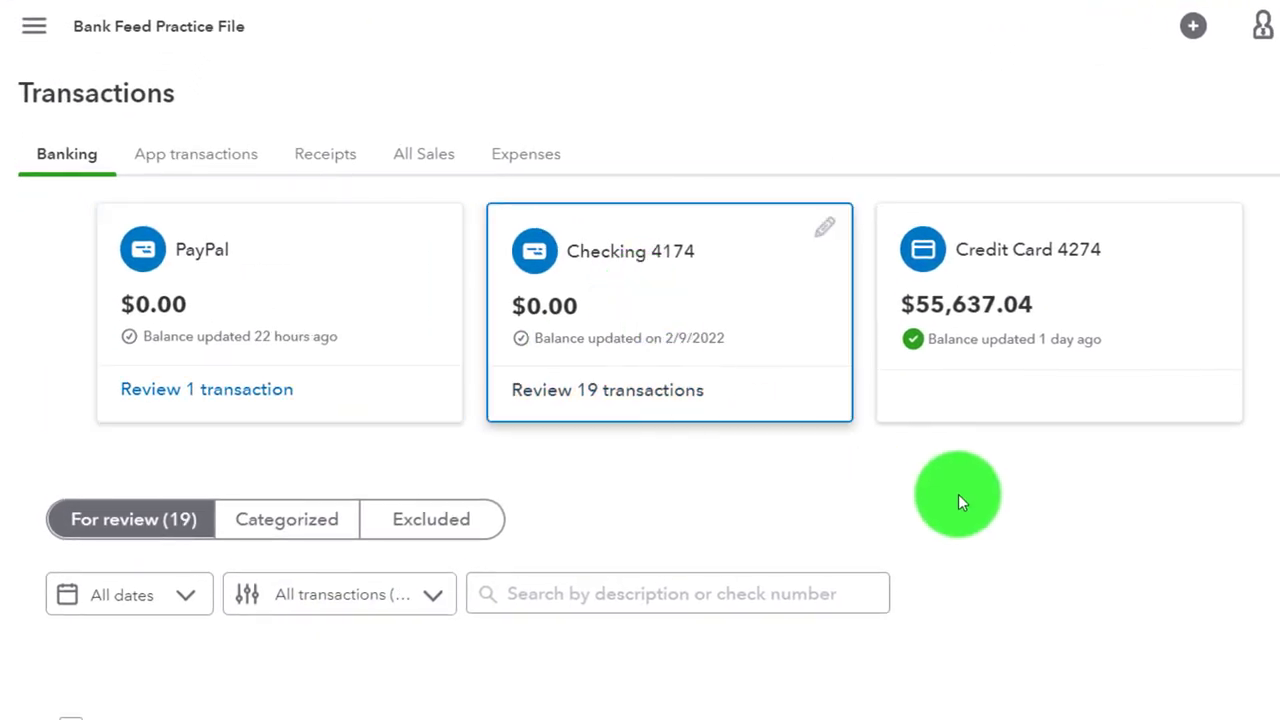
scroll(958, 494, down, 5)
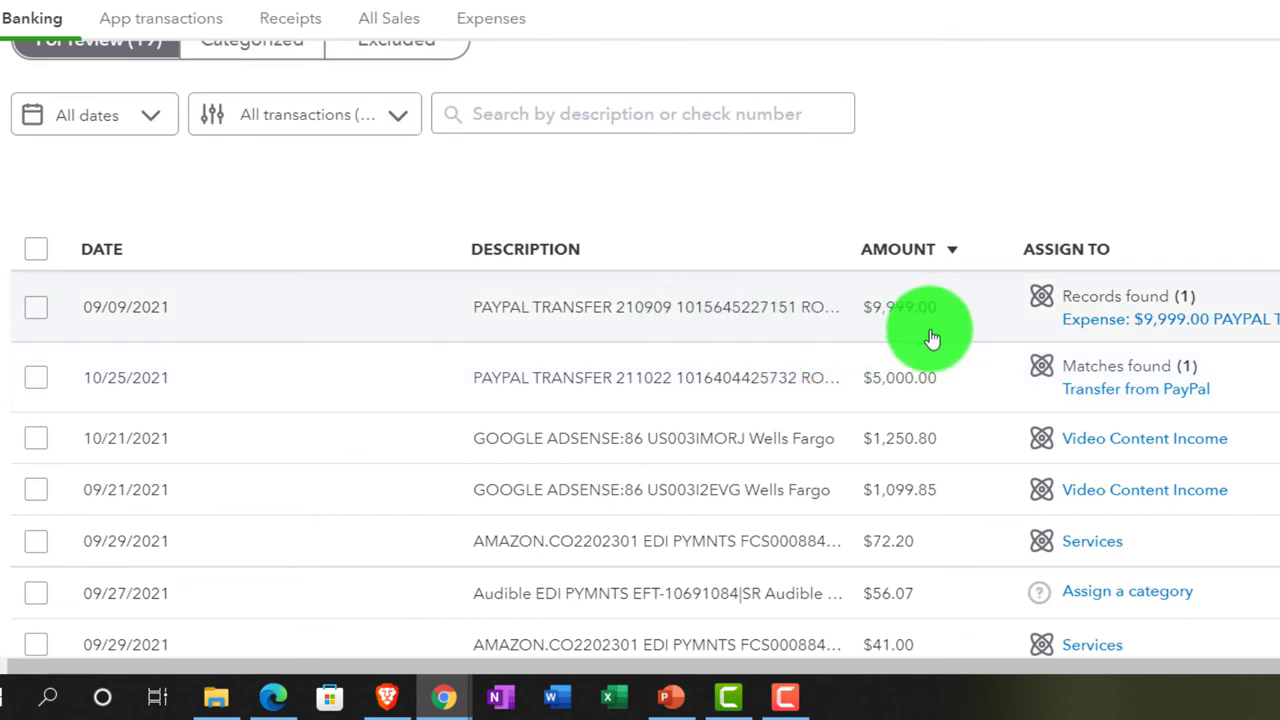
click(789, 318)
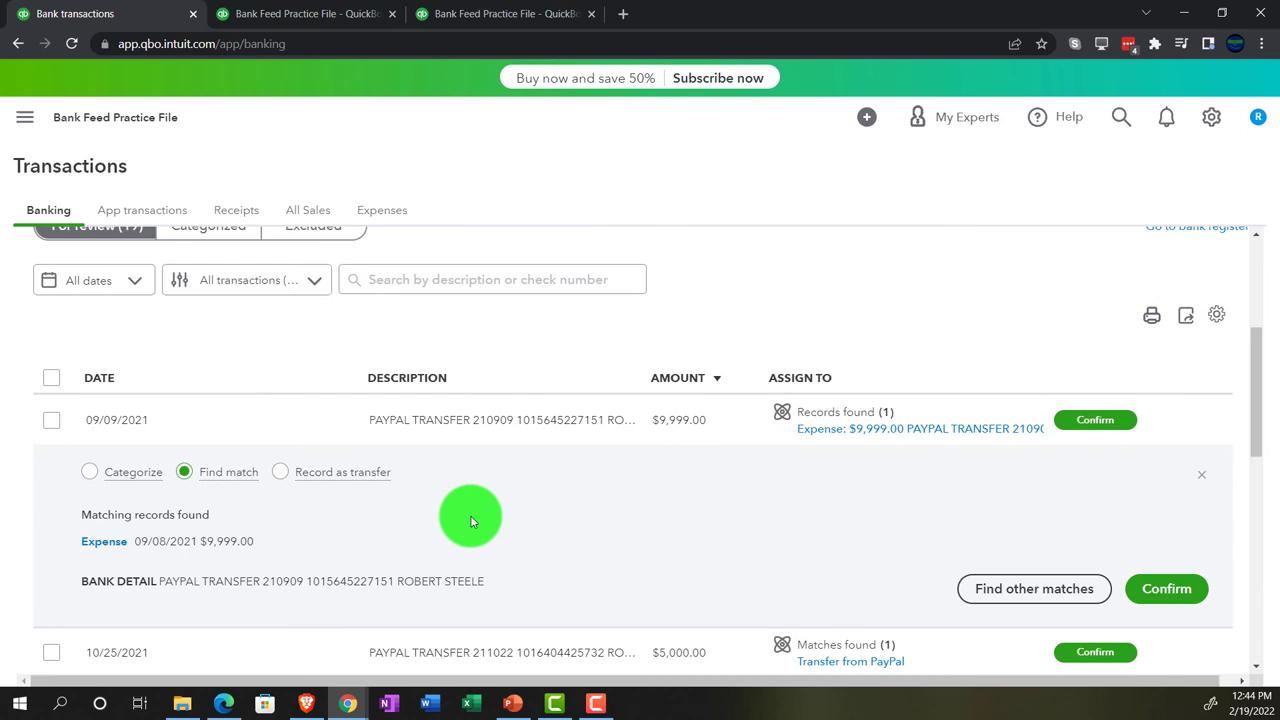
scroll(470, 515, down, 1)
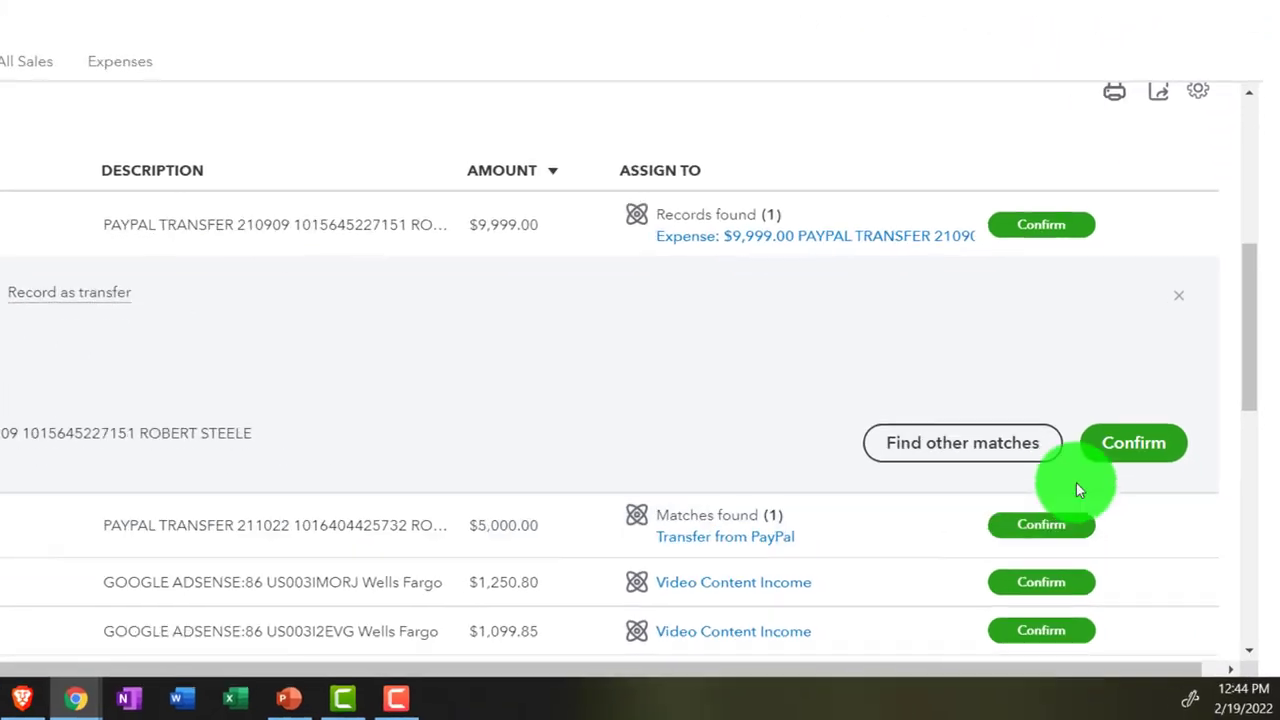
click(1133, 447)
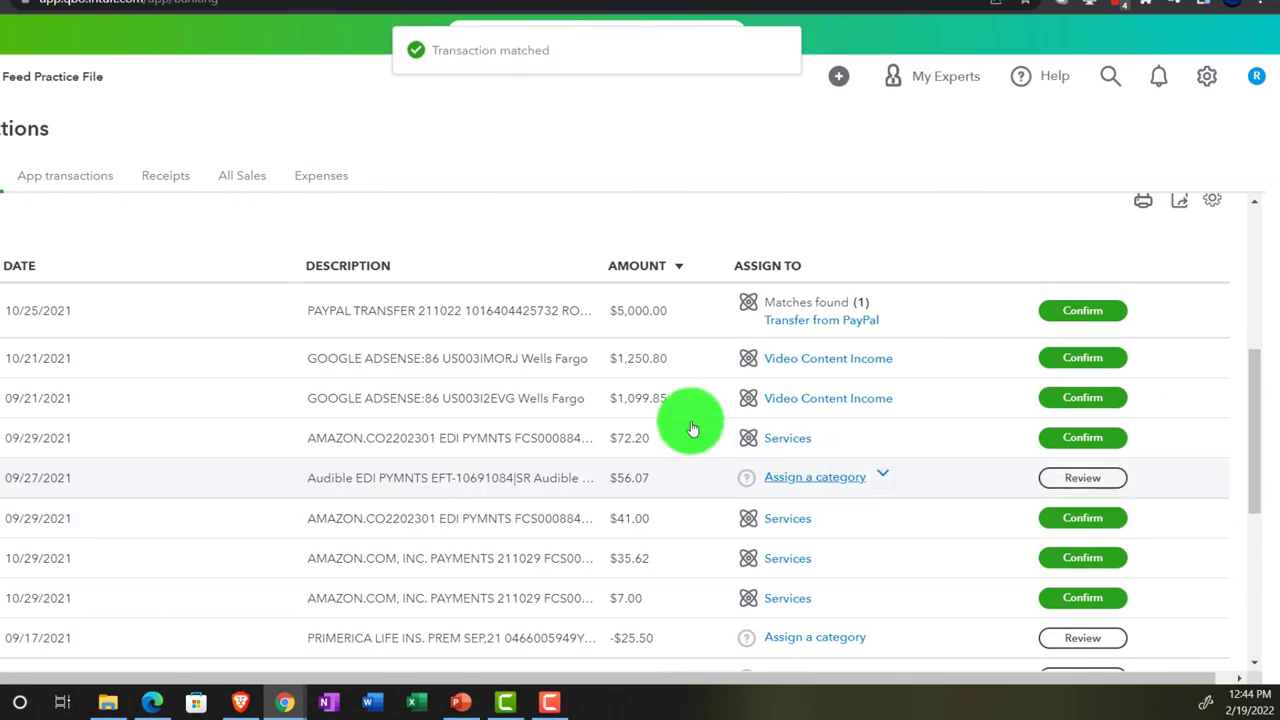
Step: Open the PayPal bank feed and check the transaction still waiting for review
scroll(500, 366, up, 5)
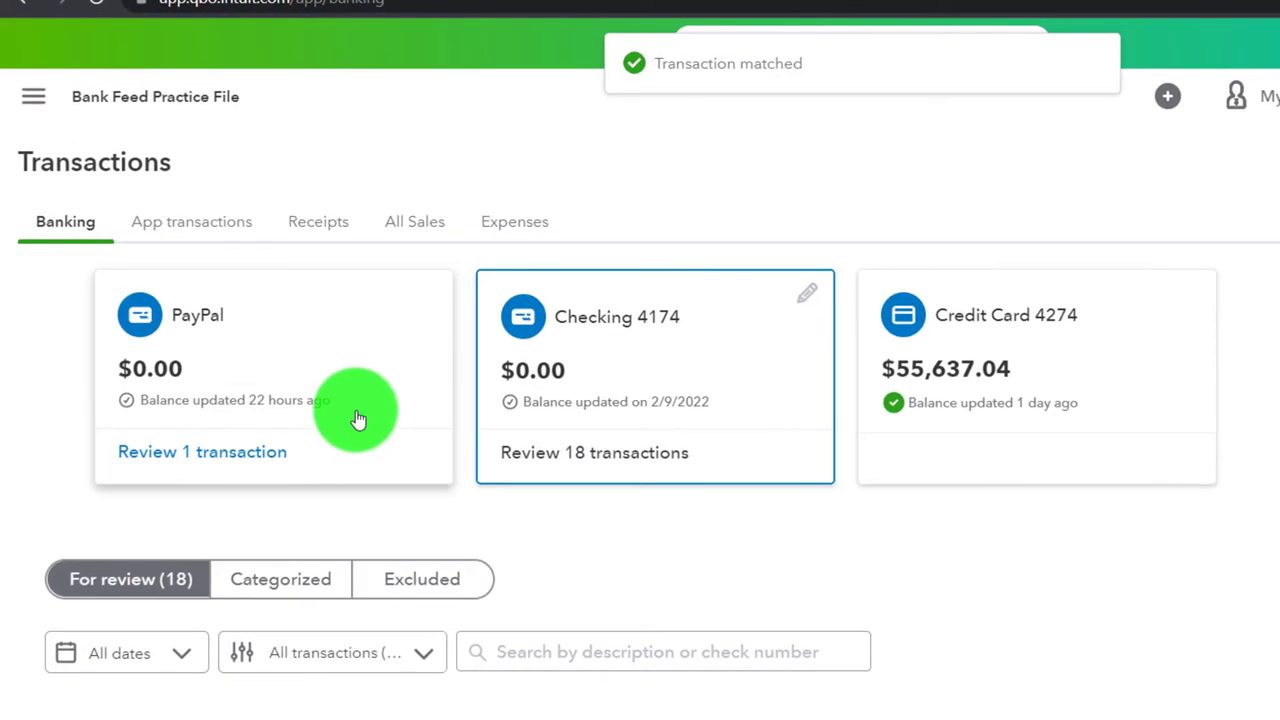
click(358, 418)
scroll(588, 664, down, 3)
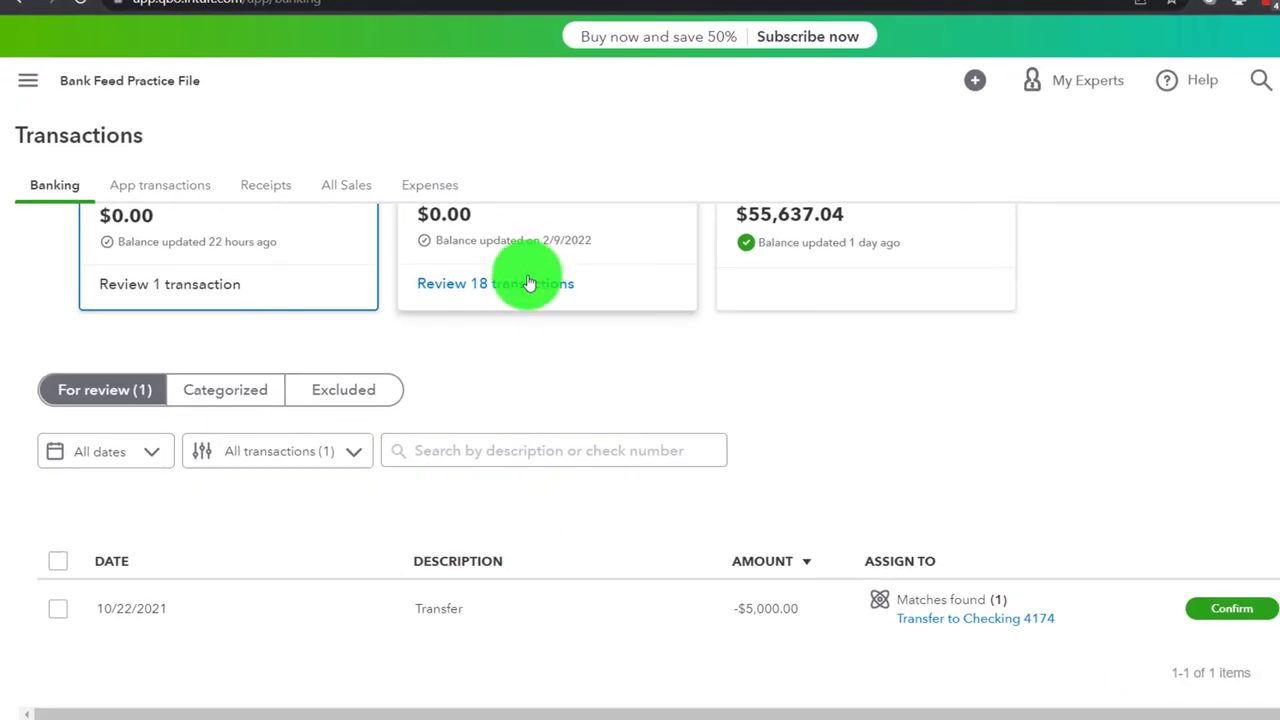
Step: In the Checking 4174 feed, confirm the 10/25/2021 deposit of $5,000.00 as a transfer from PayPal, paired with the 10/22/2021 transaction
click(526, 251)
scroll(745, 564, down, 1)
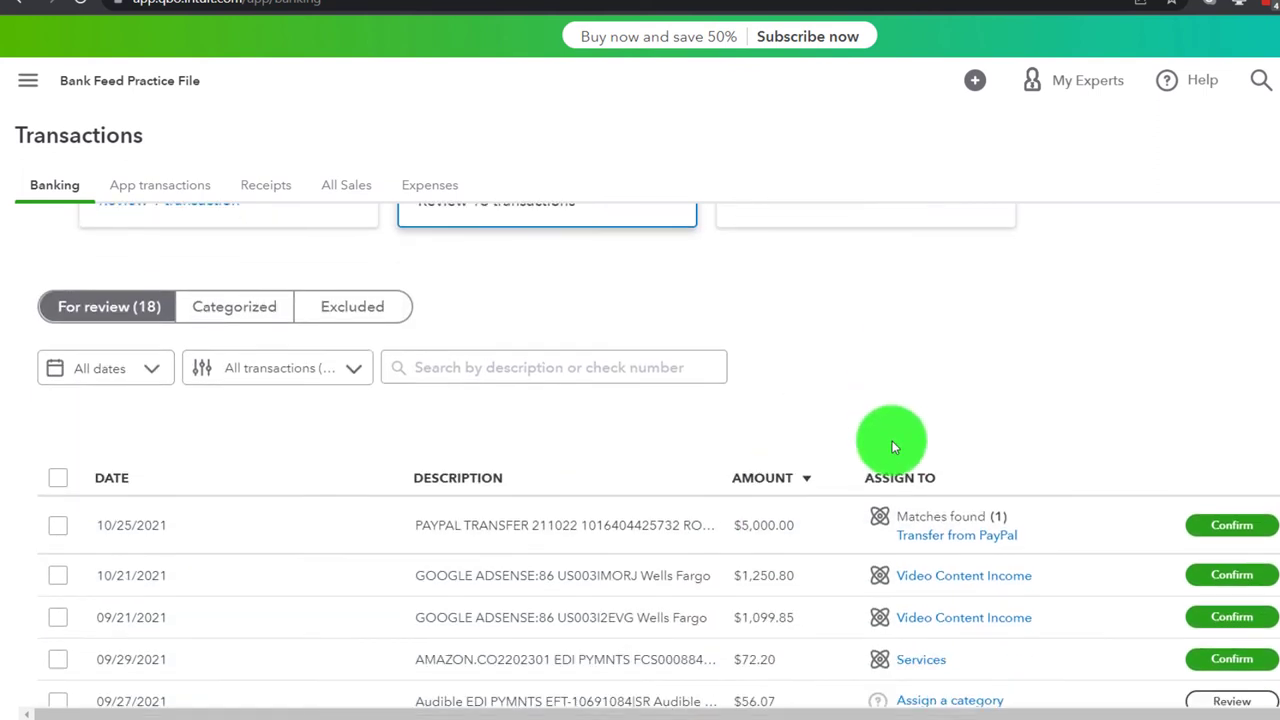
click(635, 532)
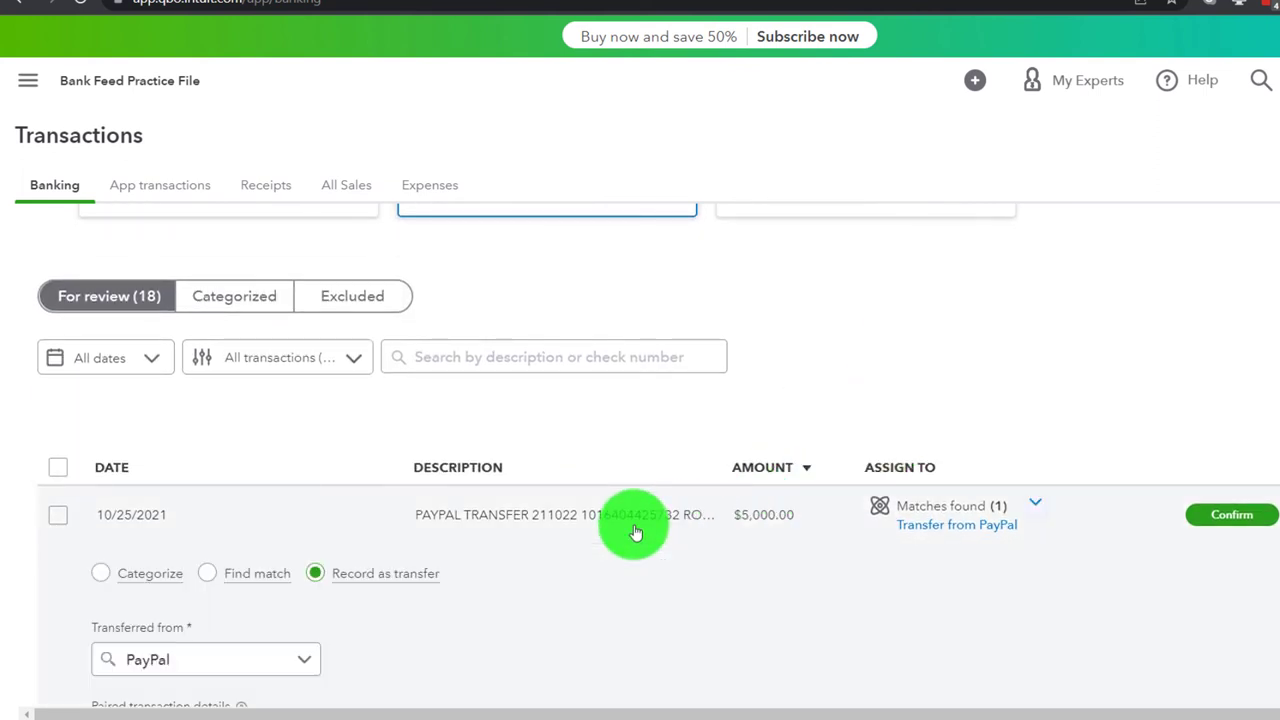
scroll(635, 532, down, 2)
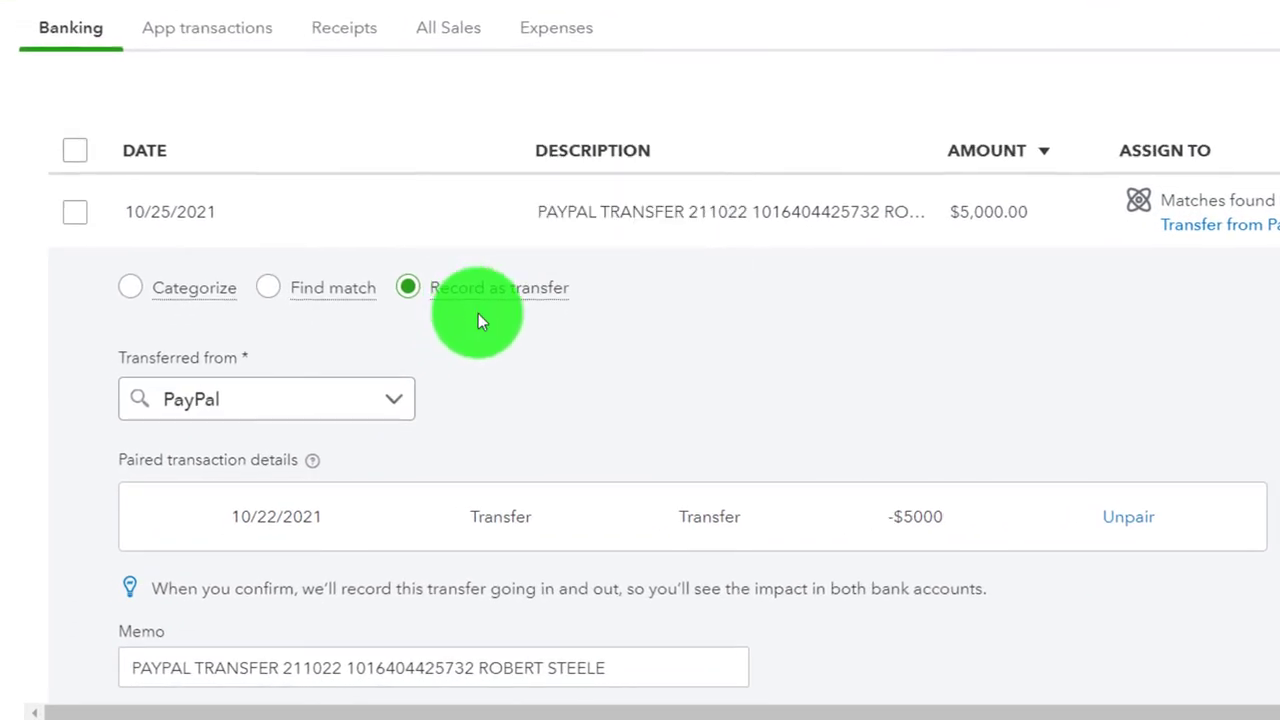
scroll(478, 313, down, 1)
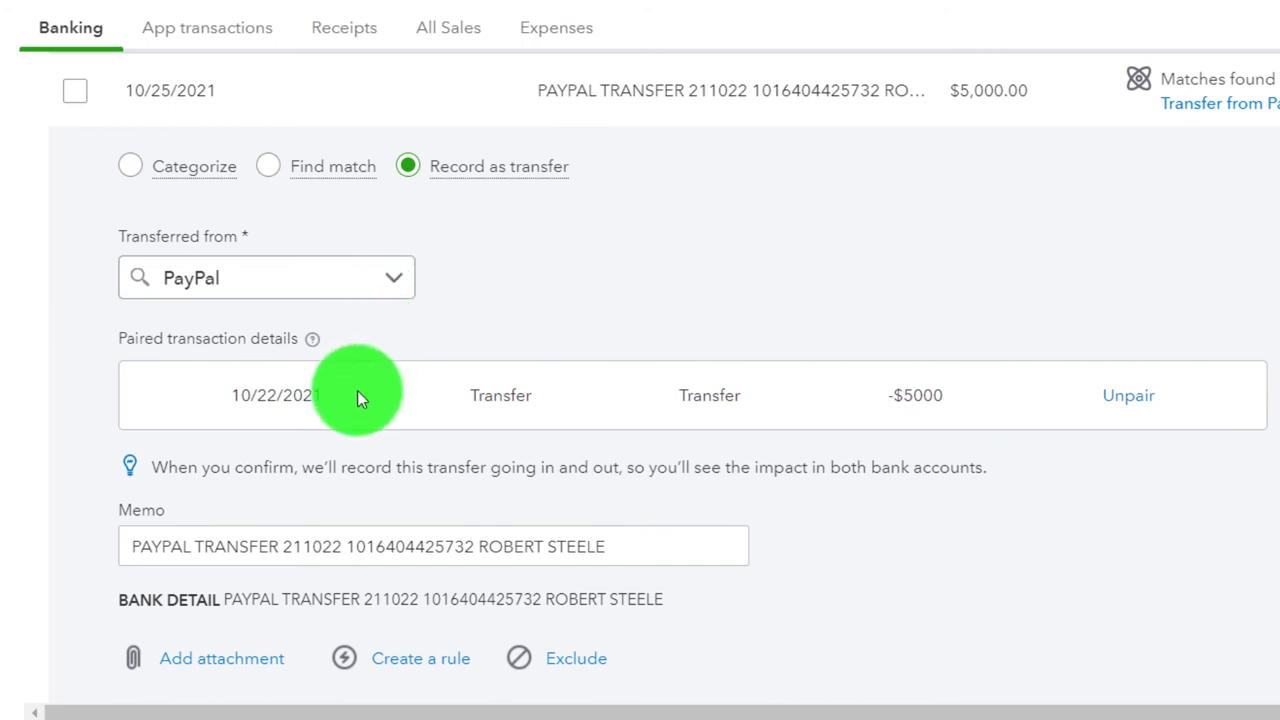
scroll(357, 390, down, 1)
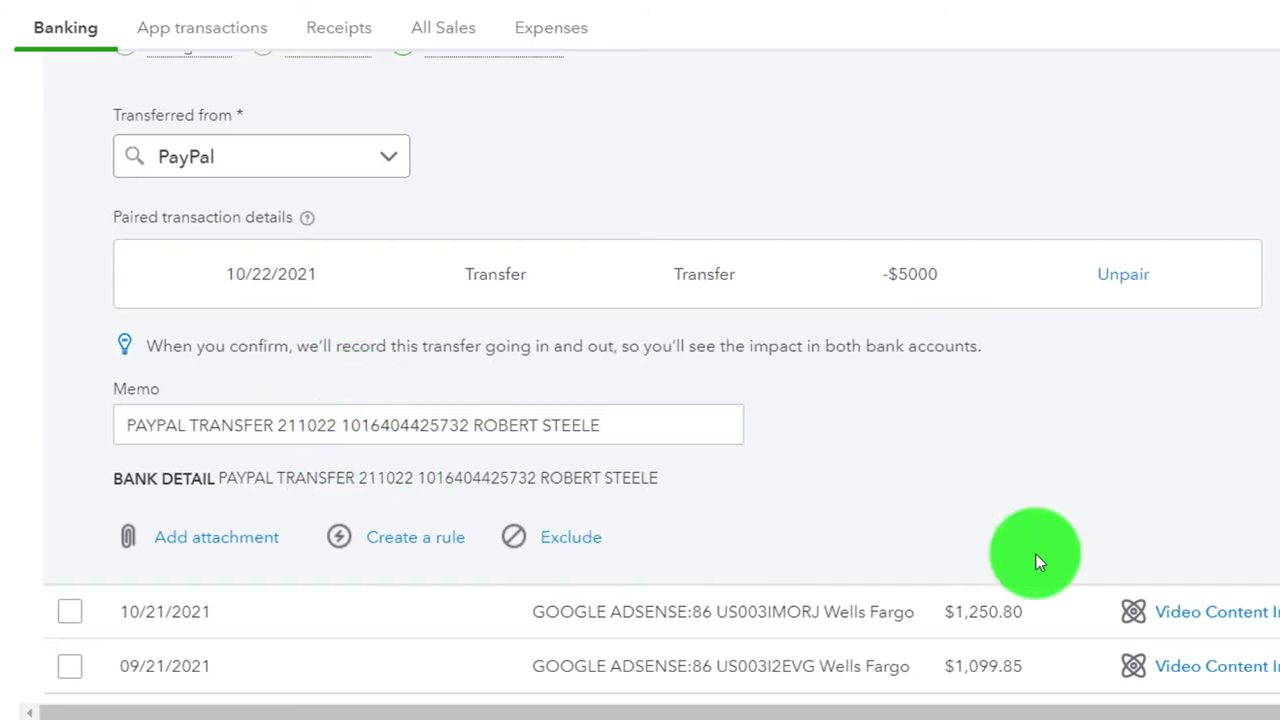
click(1119, 556)
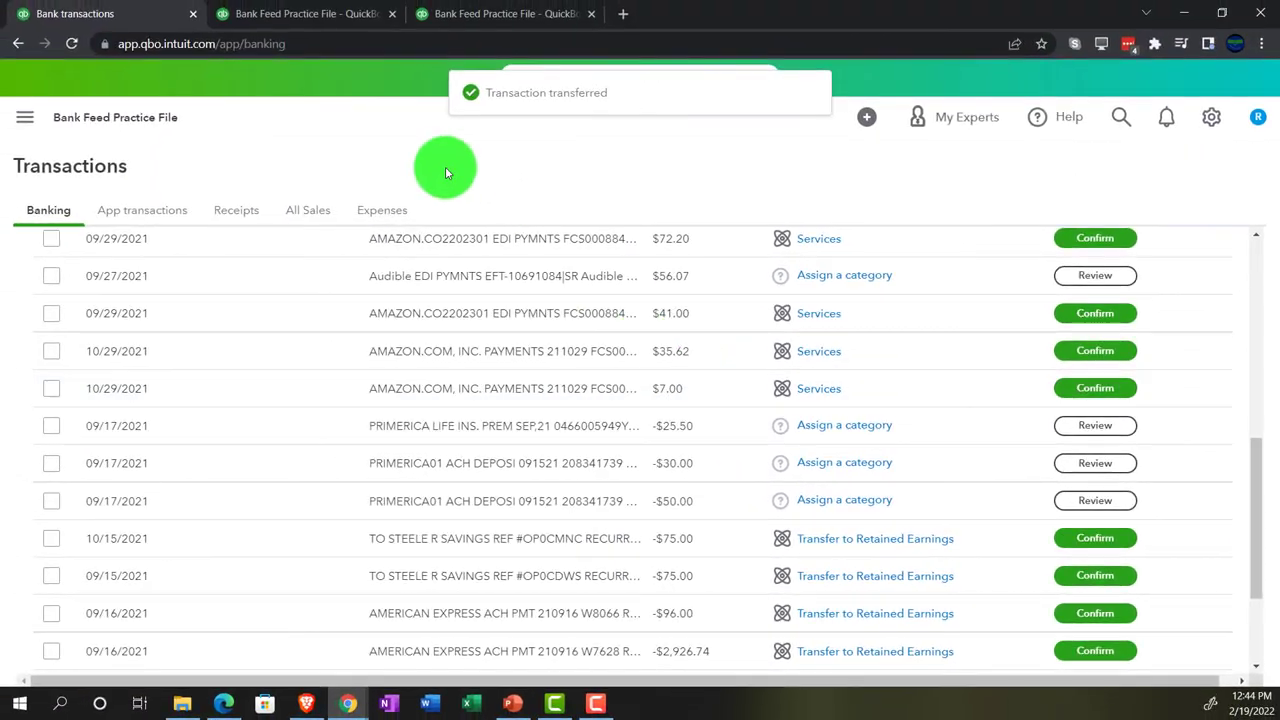
Step: Return to the 2021 Balance Sheet, rerun the report and examine the updated Checking 4174 and PayPal balances
click(319, 12)
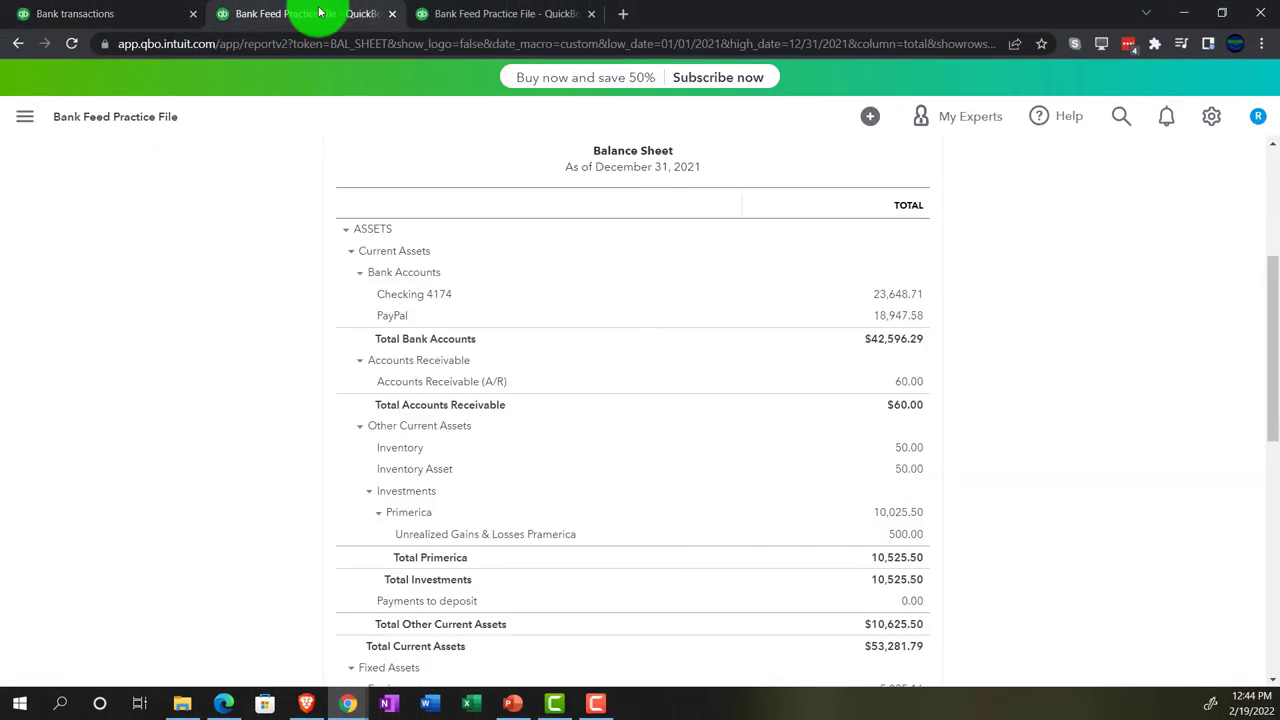
scroll(279, 395, up, 3)
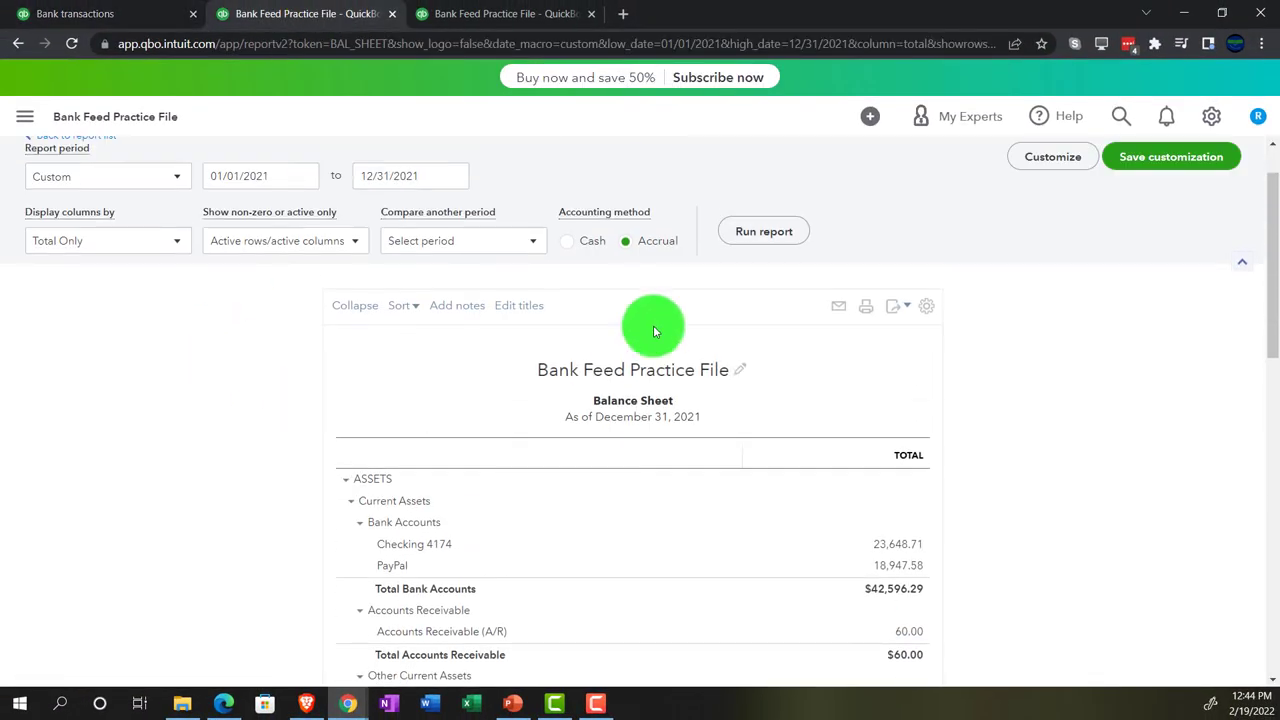
click(755, 233)
scroll(371, 437, down, 2)
key(ctrl+plus)
key(ctrl+plus)
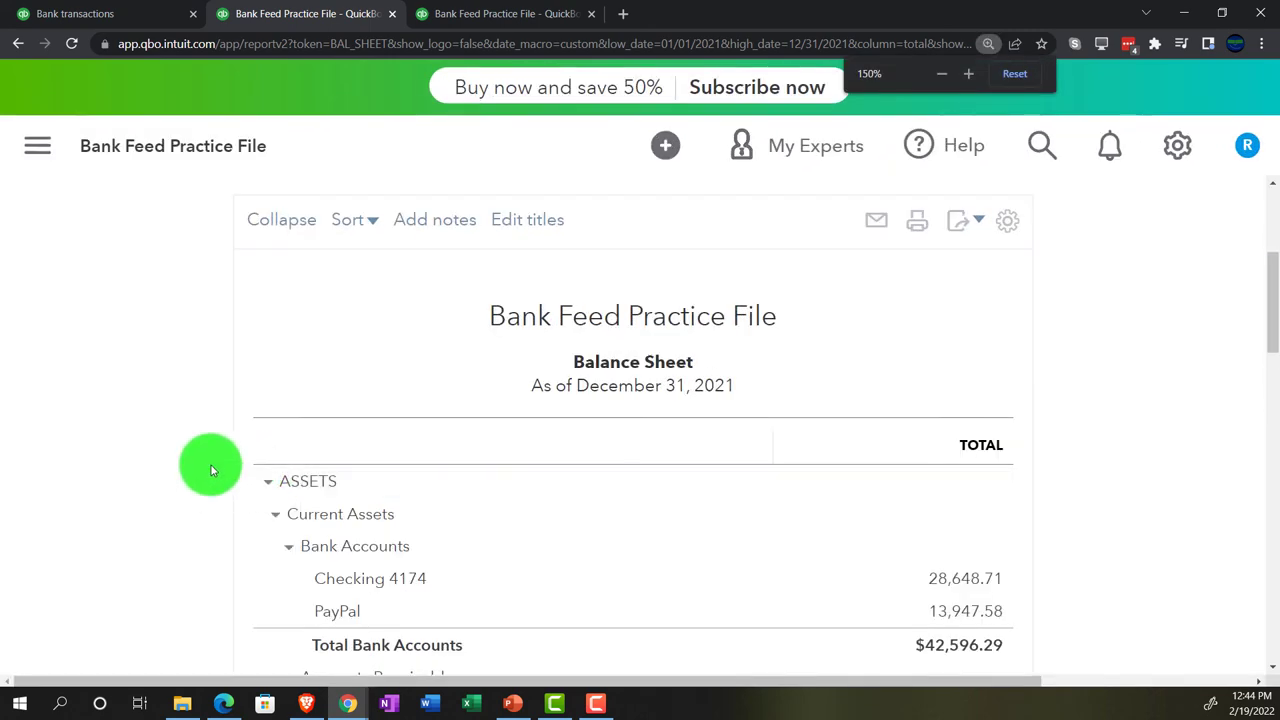
key(ctrl+plus)
scroll(211, 465, down, 1)
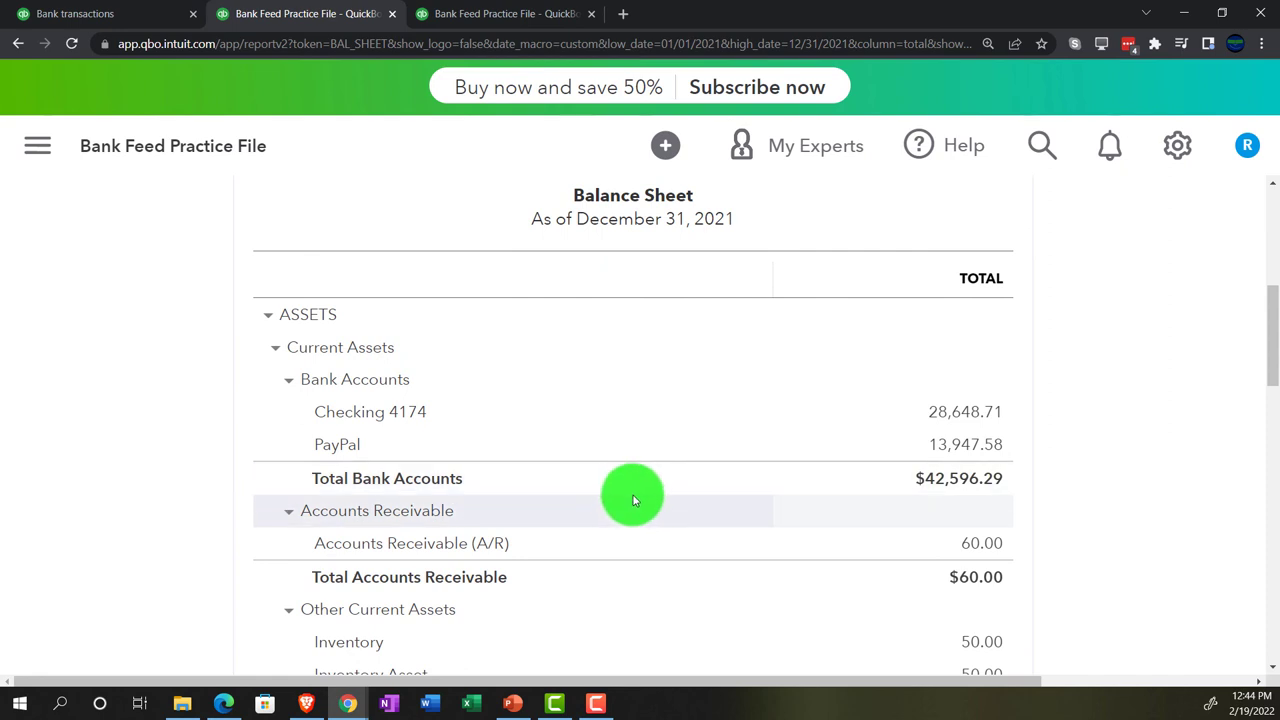
Step: Drill down into the Checking 4174 balance and inspect the transfer form behind the 10/25/2021 transfer of 5,000.00, closing it unchanged
click(950, 418)
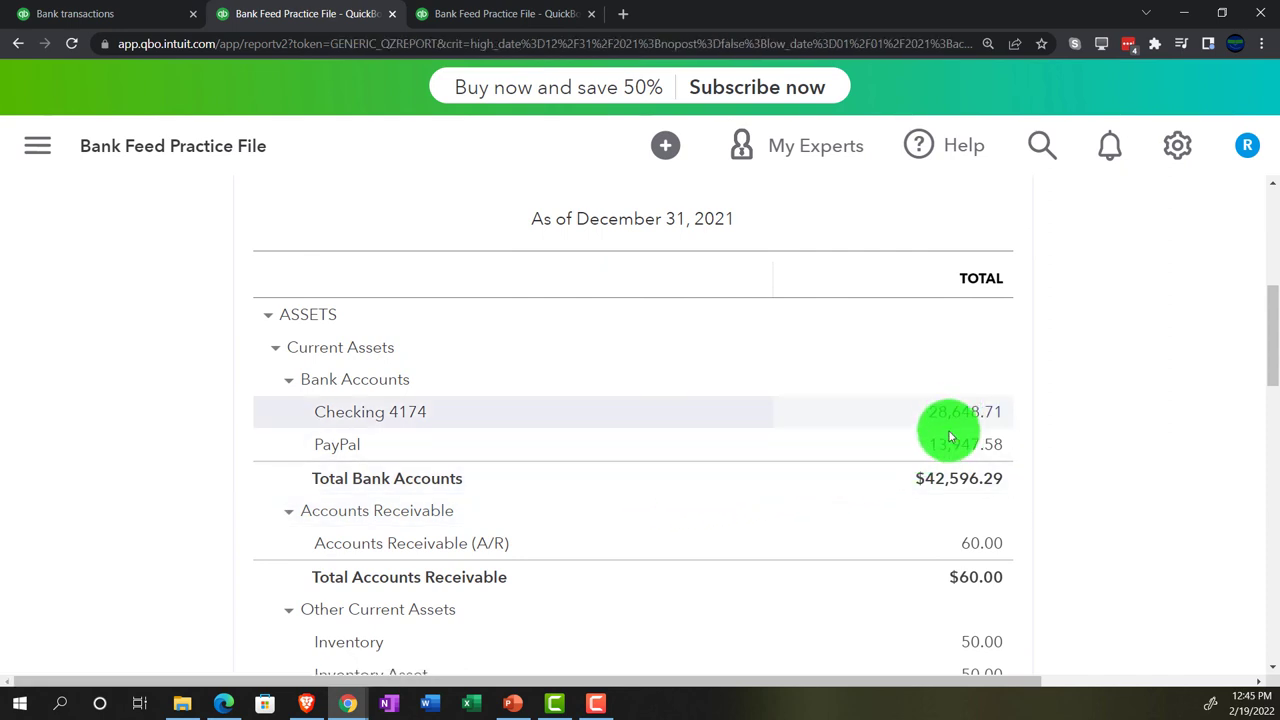
scroll(954, 443, down, 1)
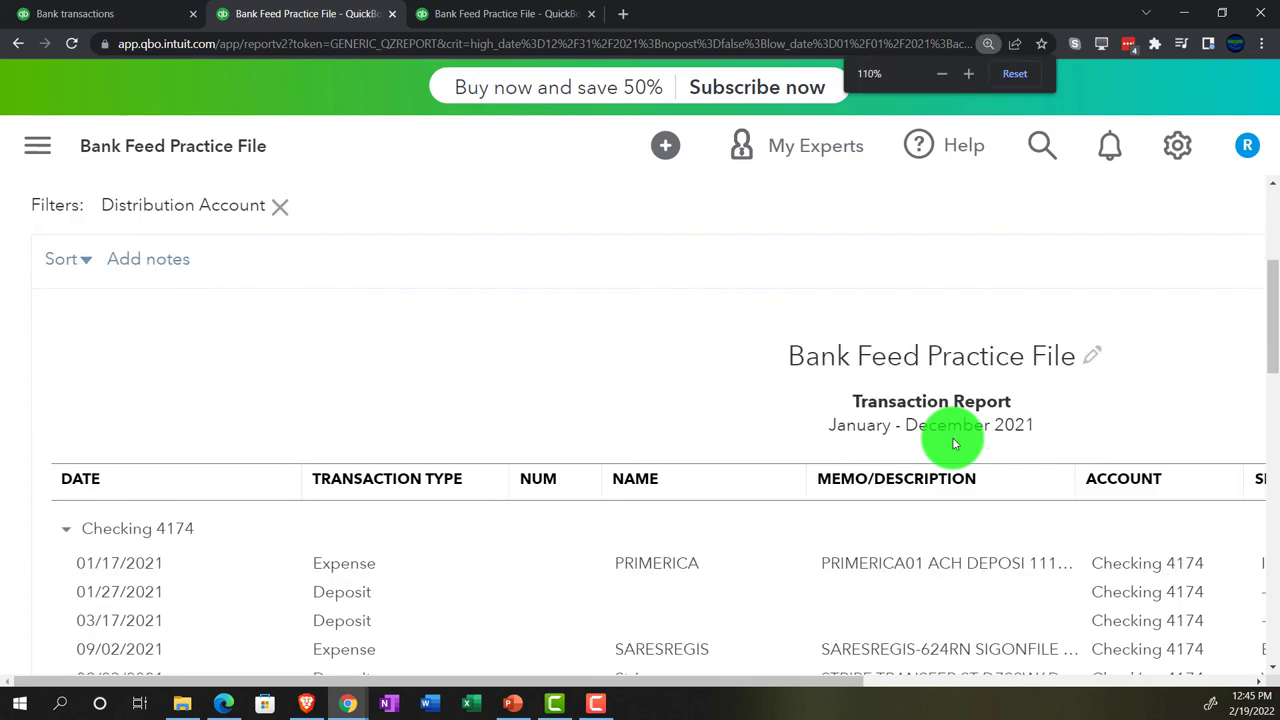
scroll(954, 443, down, 2)
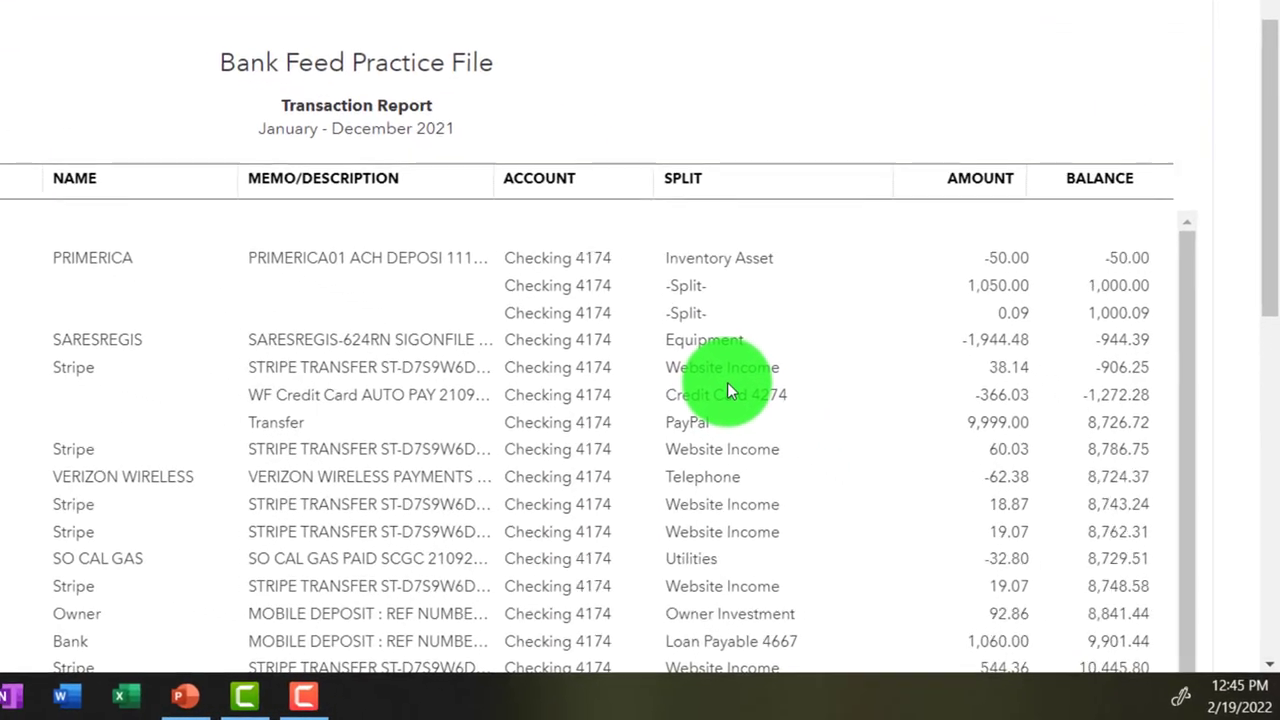
scroll(718, 380, down, 5)
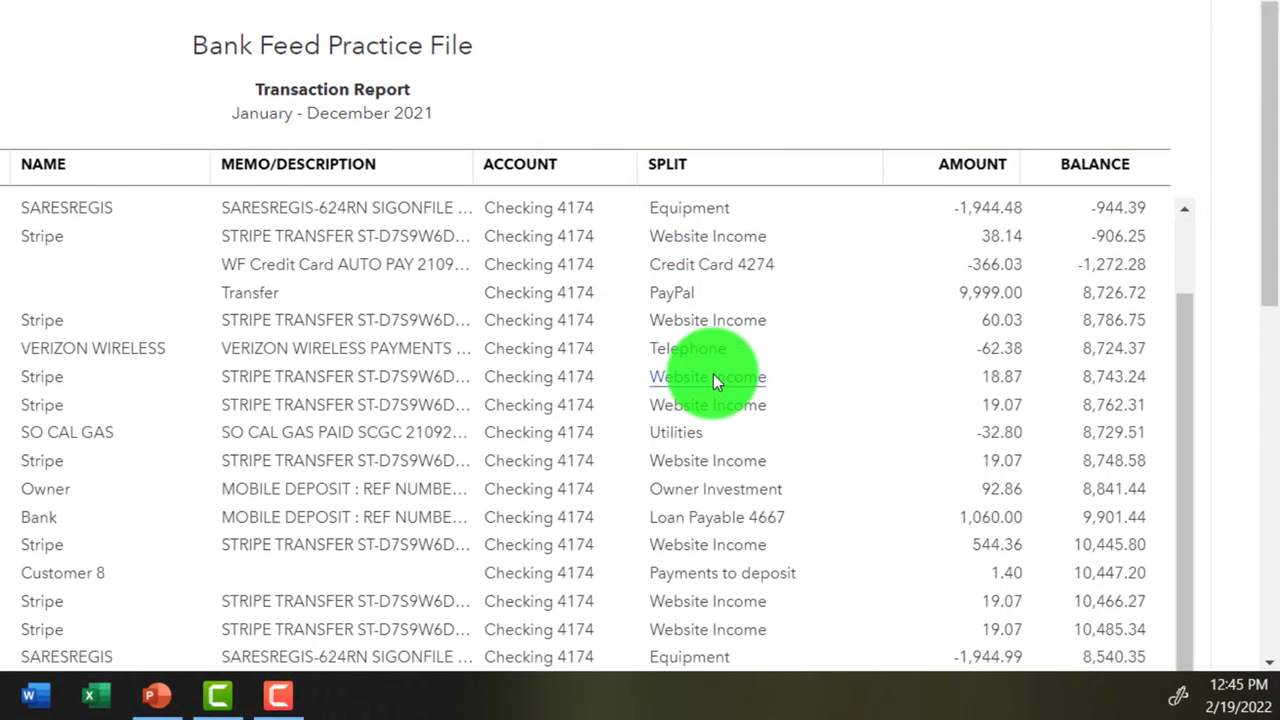
scroll(713, 382, down, 1)
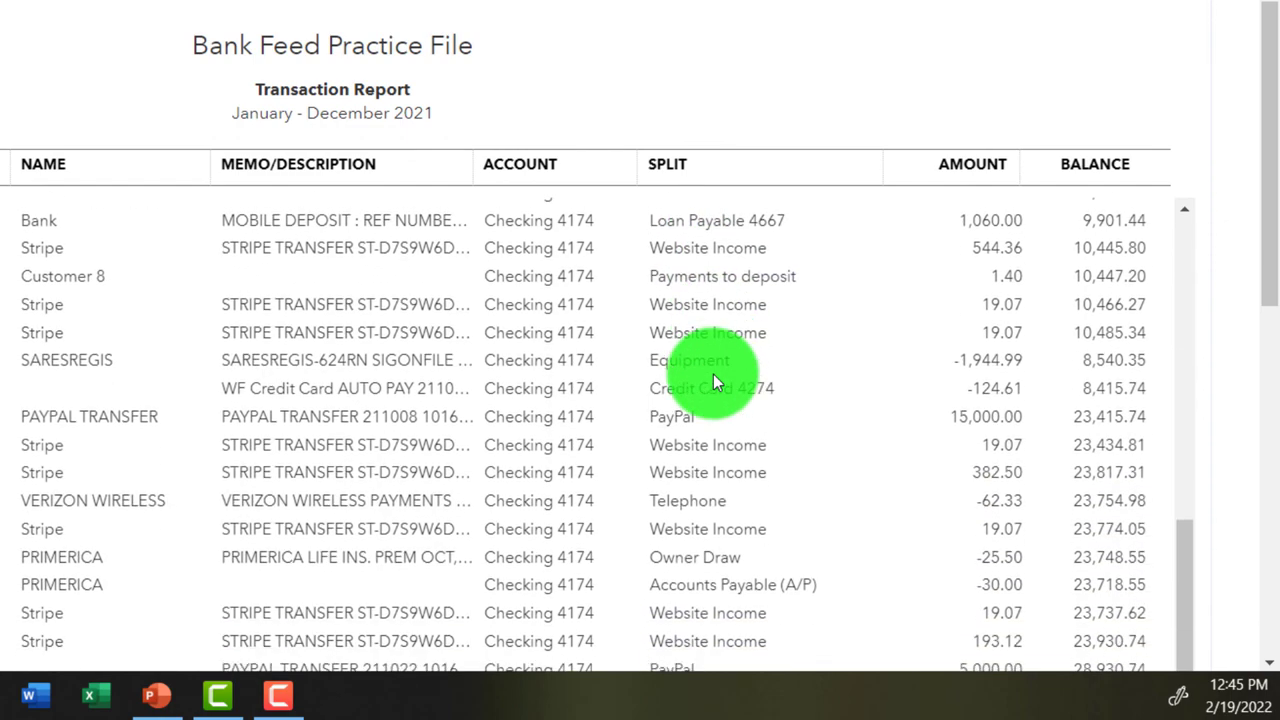
scroll(713, 378, down, 4)
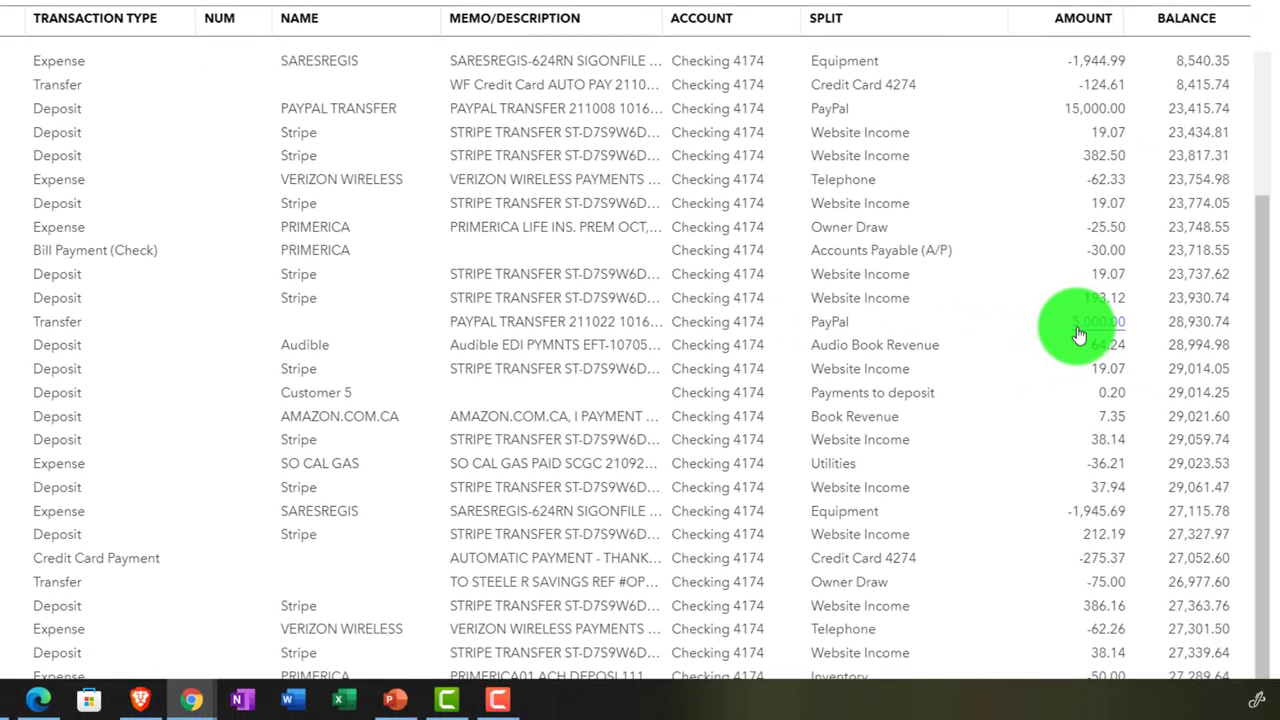
click(1228, 350)
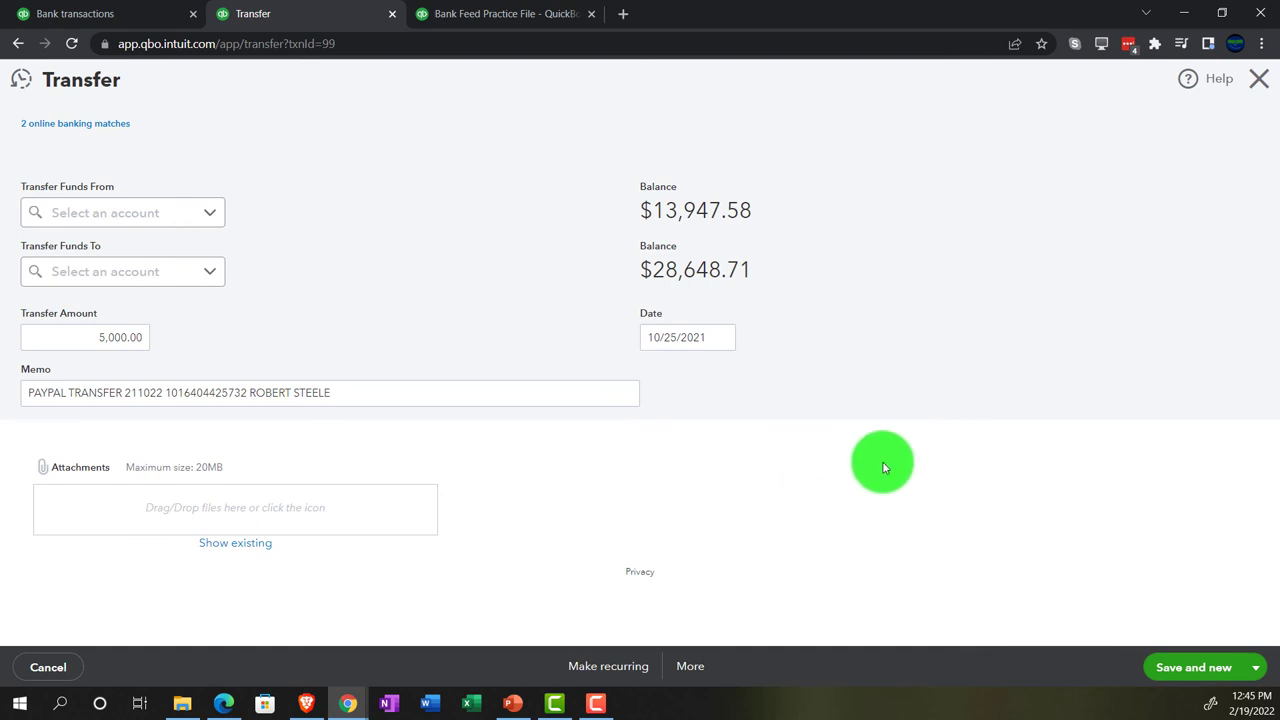
click(1255, 90)
Step: Go back from the Checking 4174 transaction details to the Balance Sheet and examine the bank account balances
scroll(58, 318, up, 3)
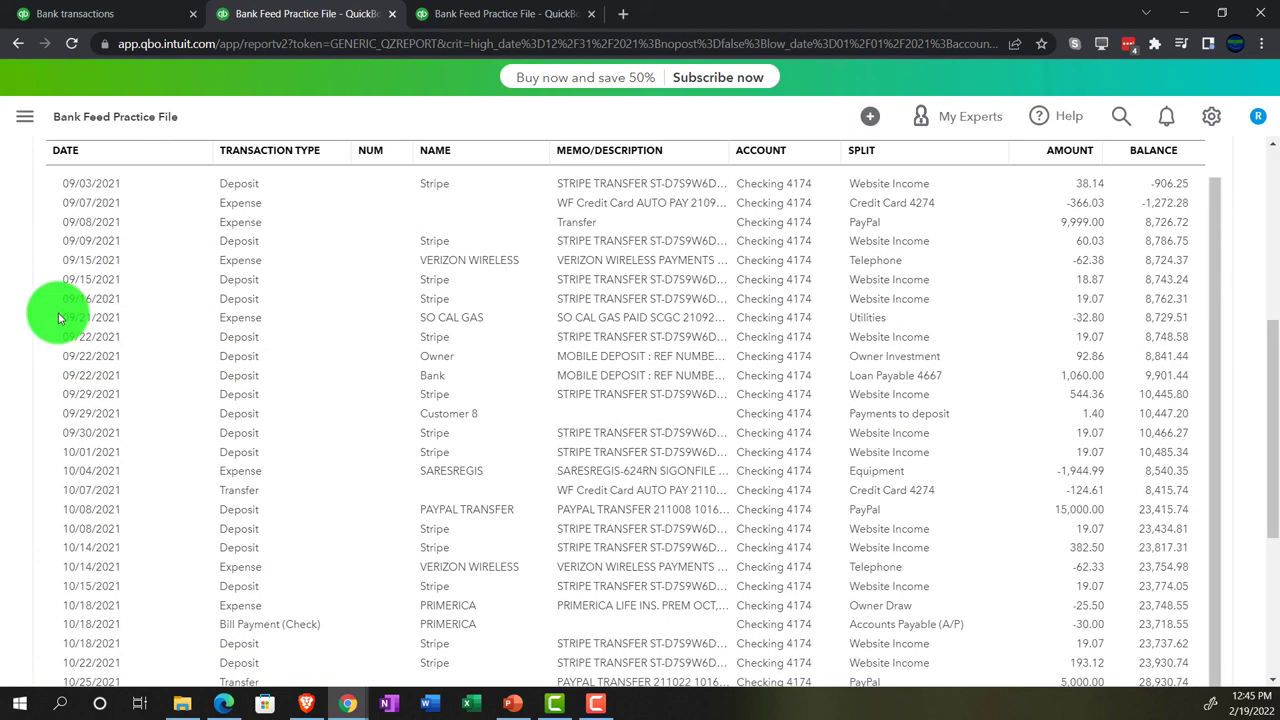
scroll(34, 320, up, 5)
scroll(23, 320, down, 5)
scroll(46, 290, up, 6)
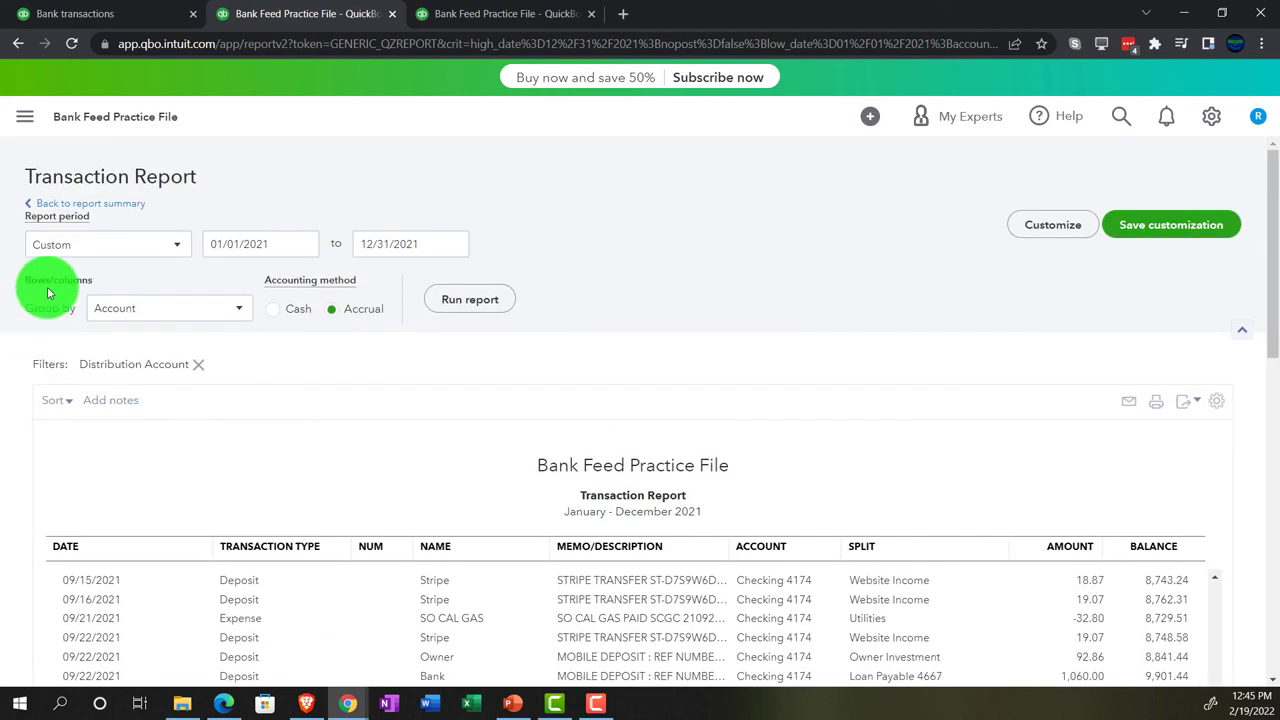
click(105, 205)
scroll(151, 266, down, 3)
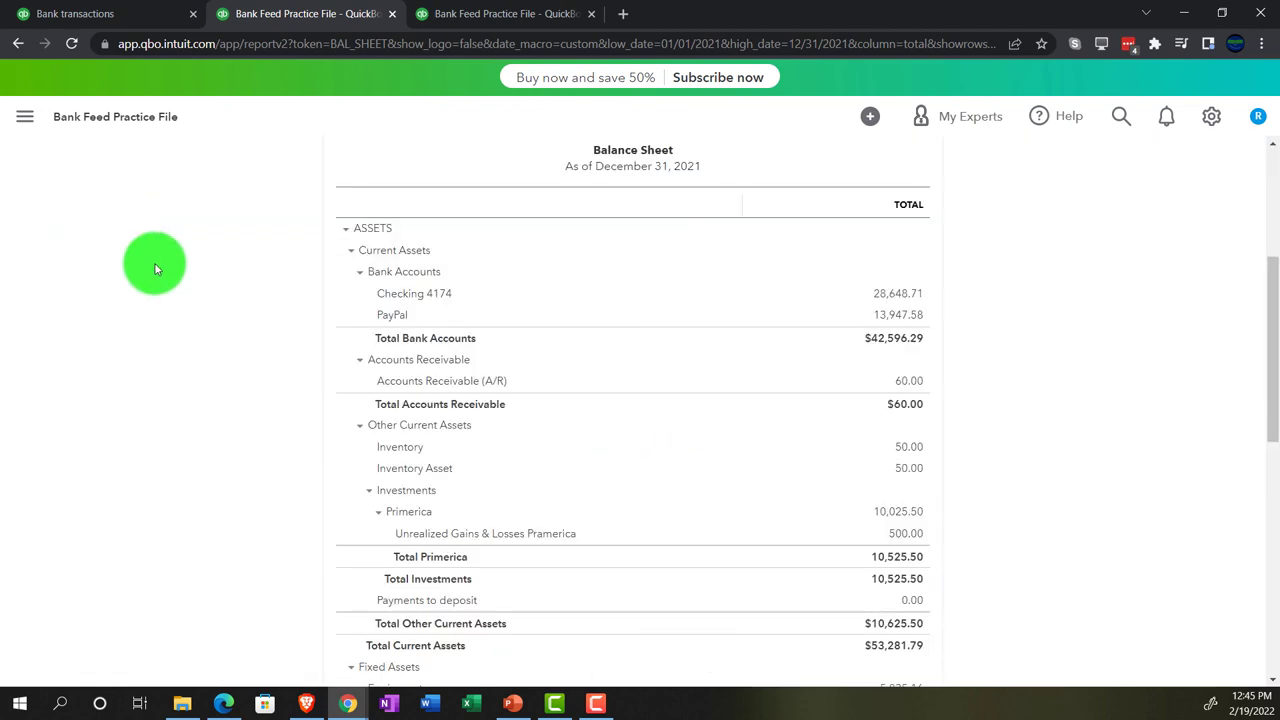
scroll(590, 385, up, 3)
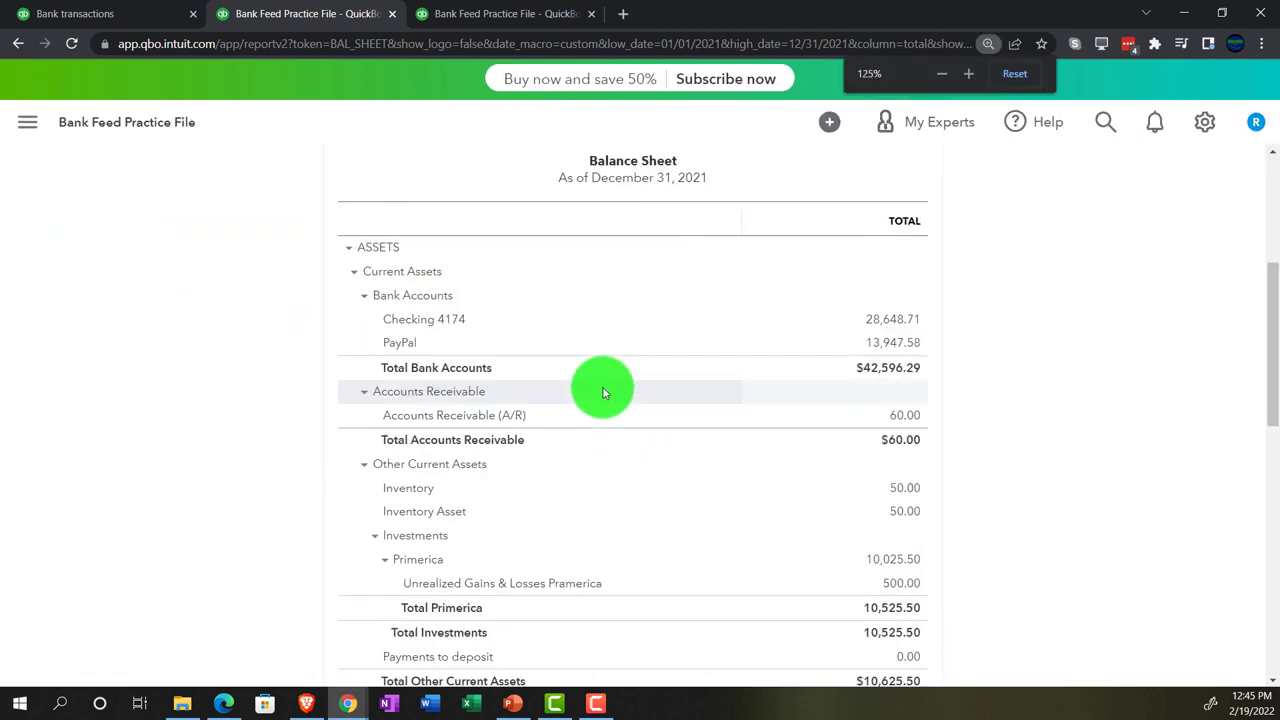
Step: Drill down into the PayPal balance on the Balance Sheet, examine its 2021 transactions including the 10/25/2021 transfer, and return to the report summary
scroll(579, 405, up, 1)
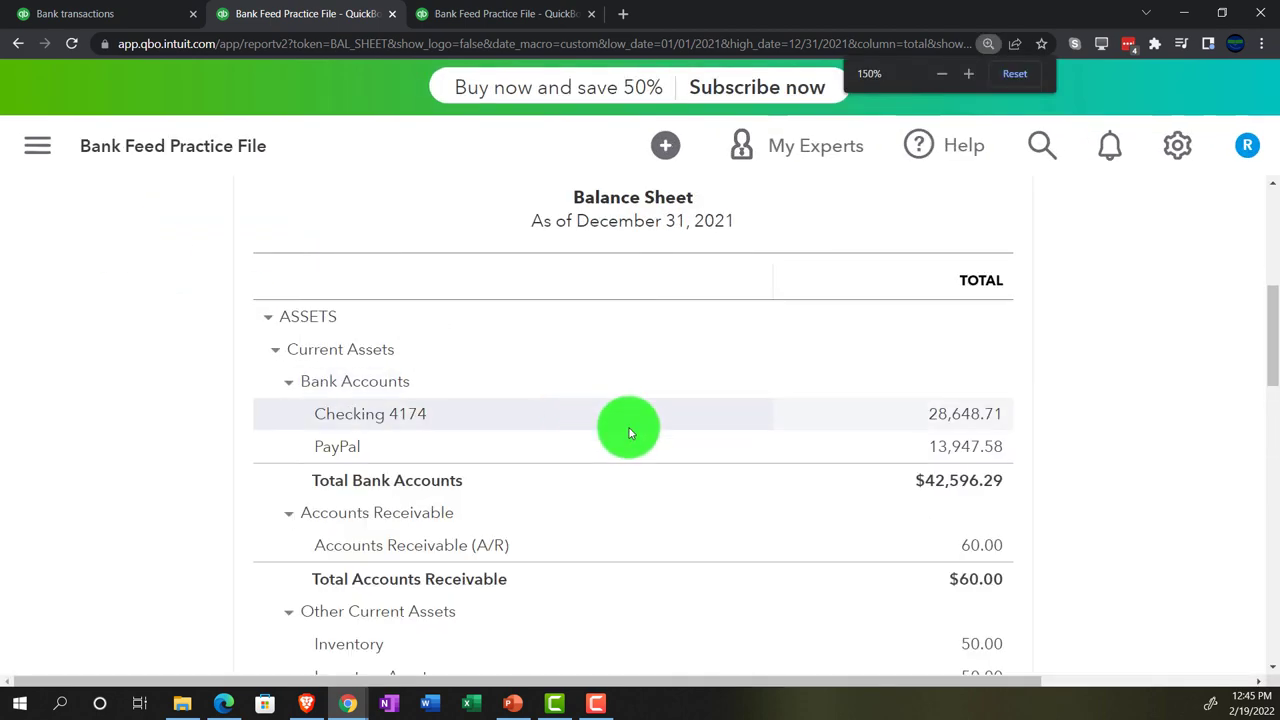
click(966, 450)
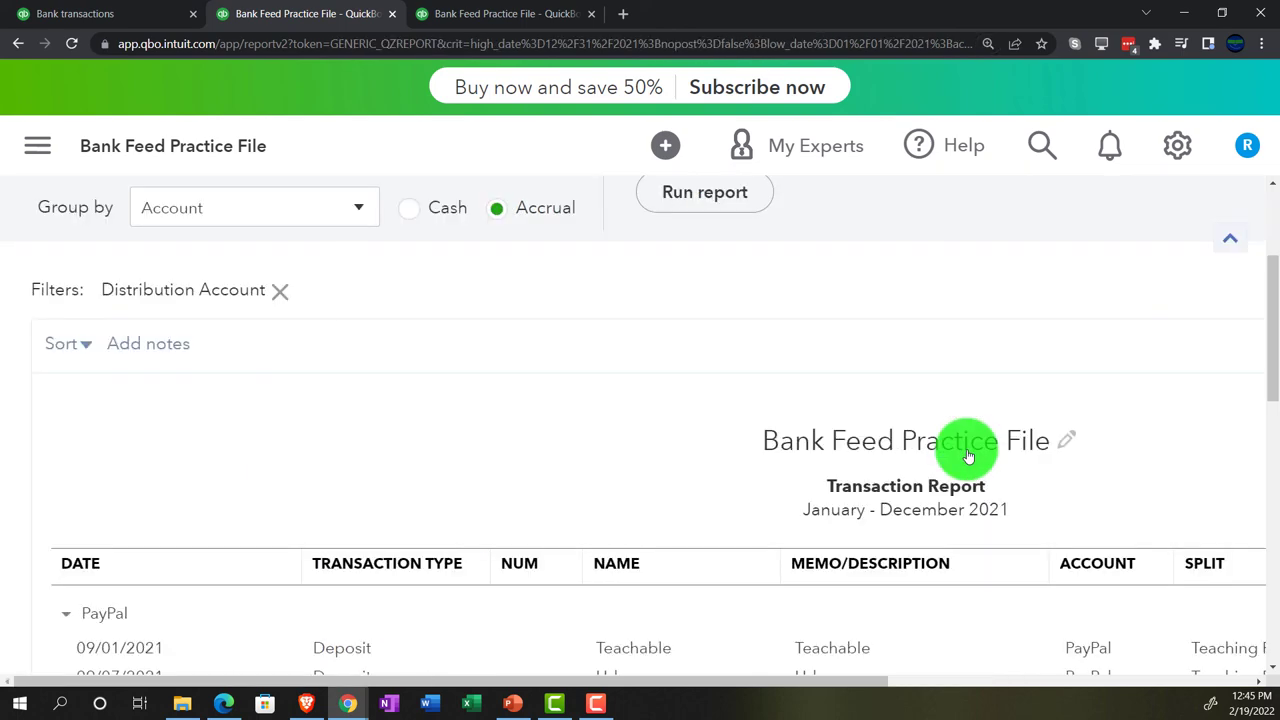
scroll(968, 452, down, 1)
scroll(968, 455, down, 1)
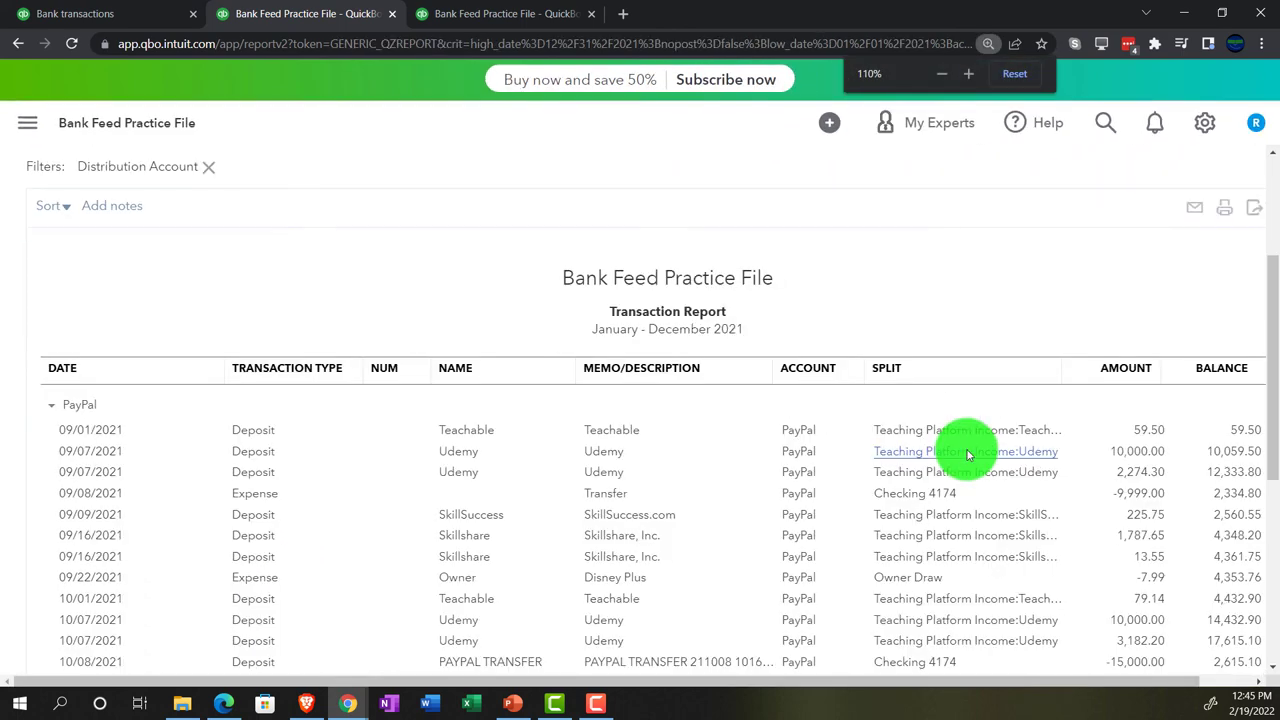
scroll(912, 485, down, 3)
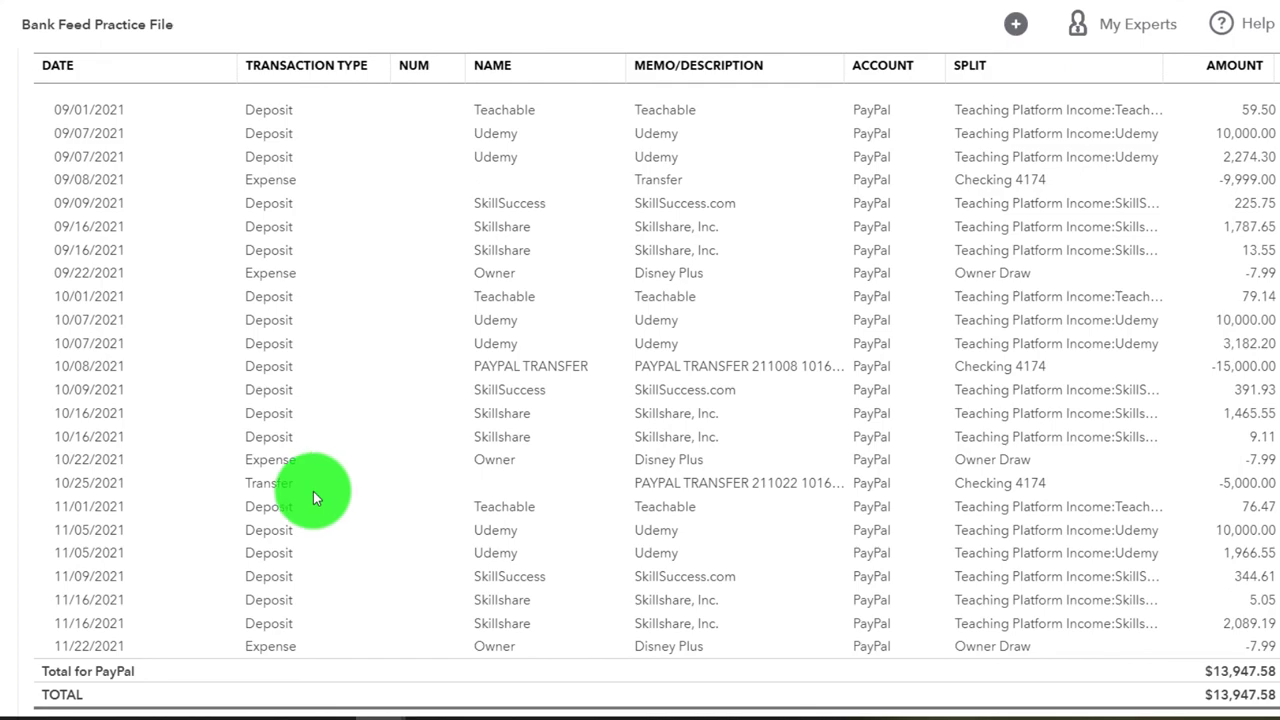
scroll(35, 490, up, 5)
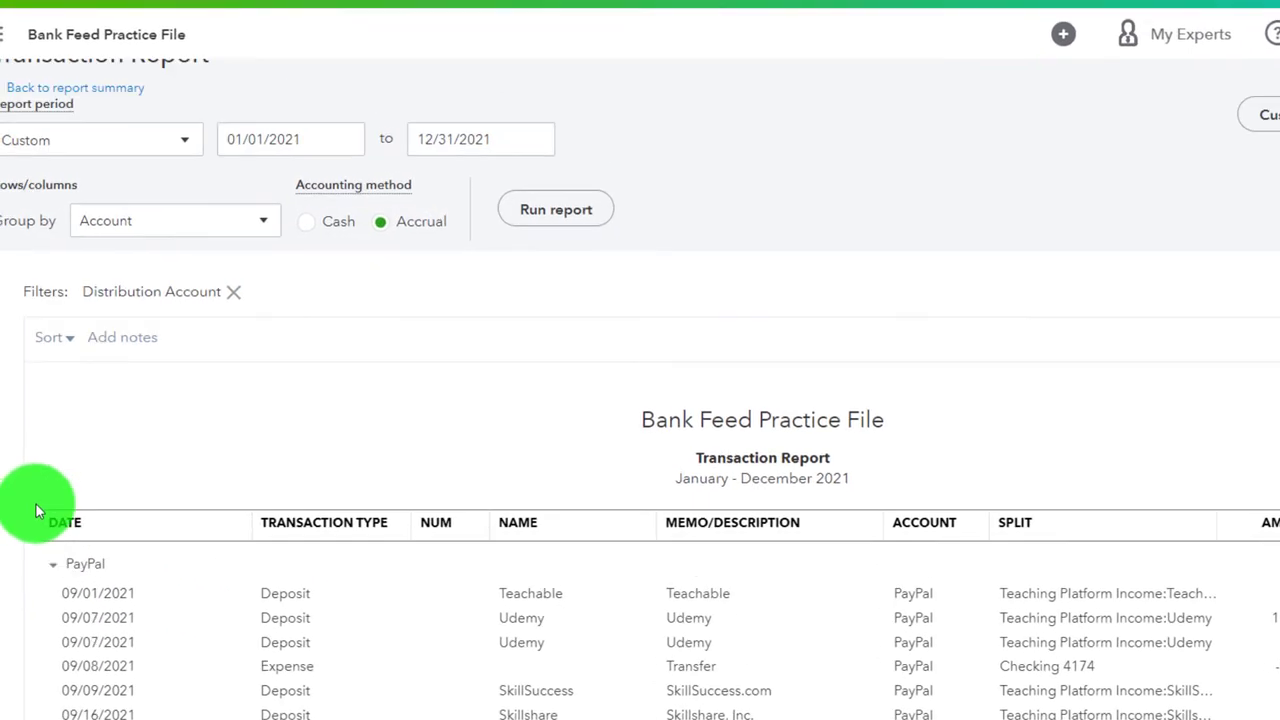
click(117, 87)
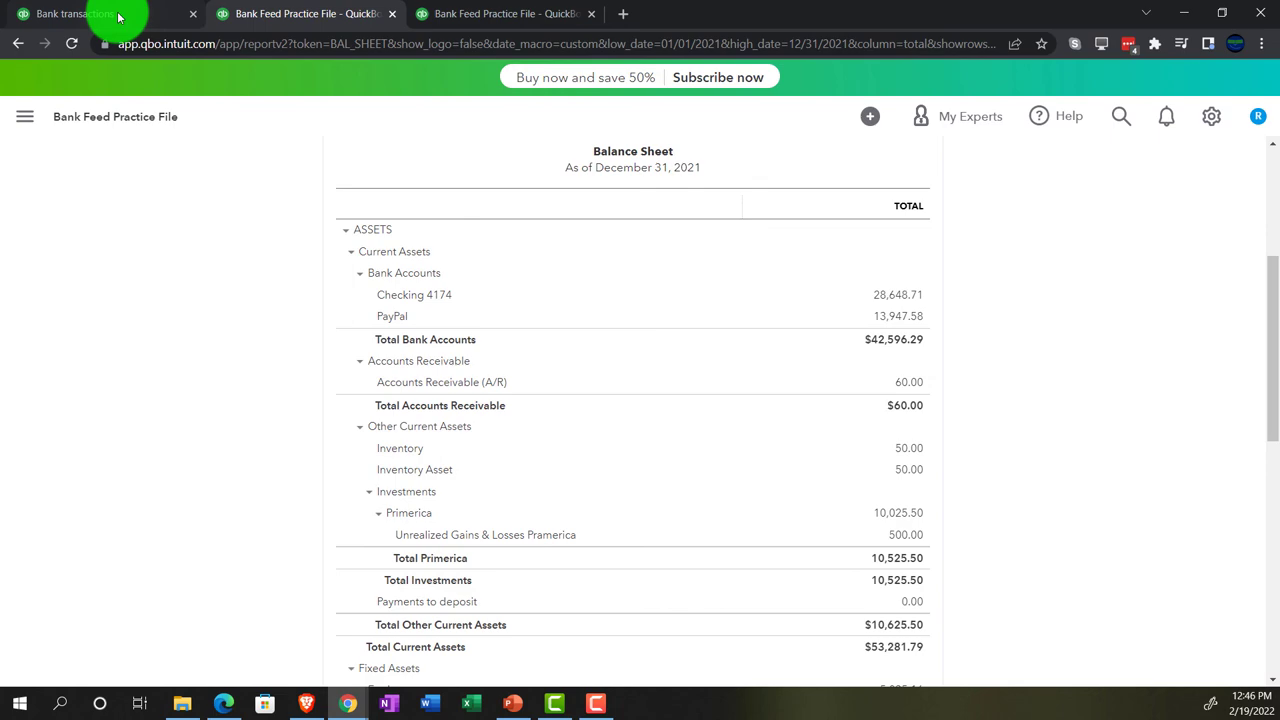
Step: Return to the bank transactions and check the PayPal feed for items still awaiting review
click(117, 16)
scroll(140, 390, up, 2)
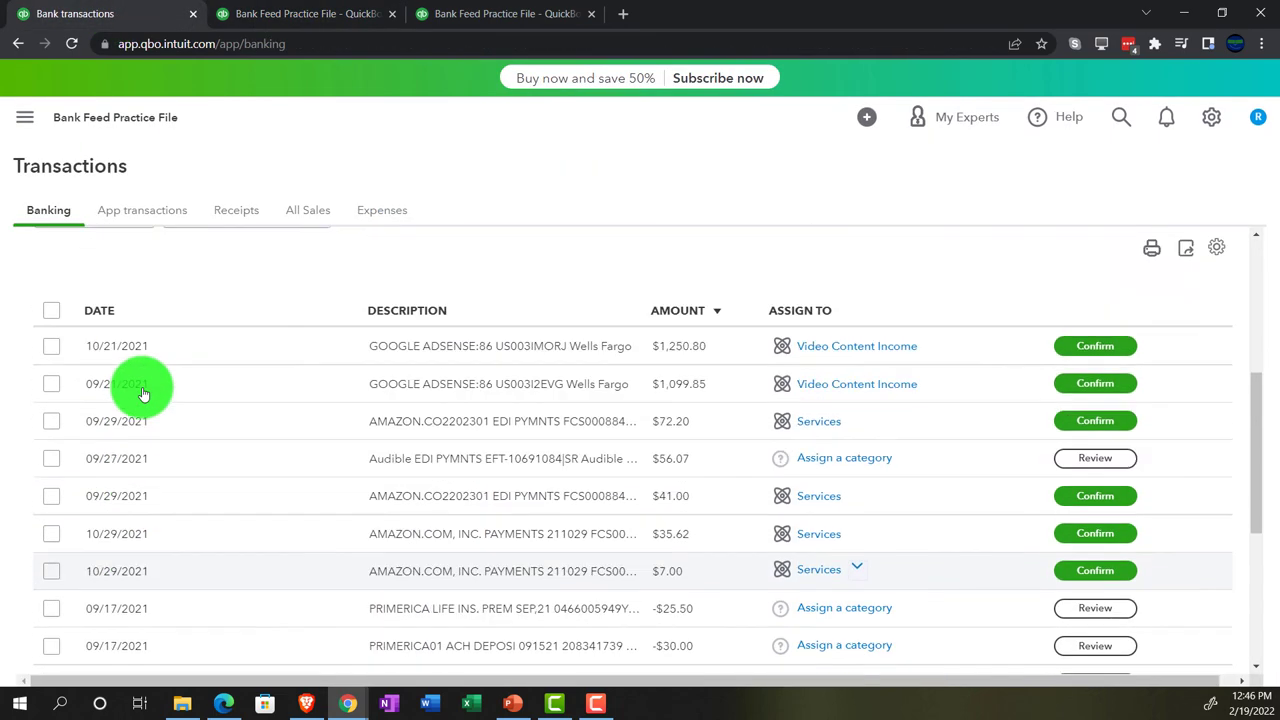
scroll(140, 390, up, 5)
click(162, 345)
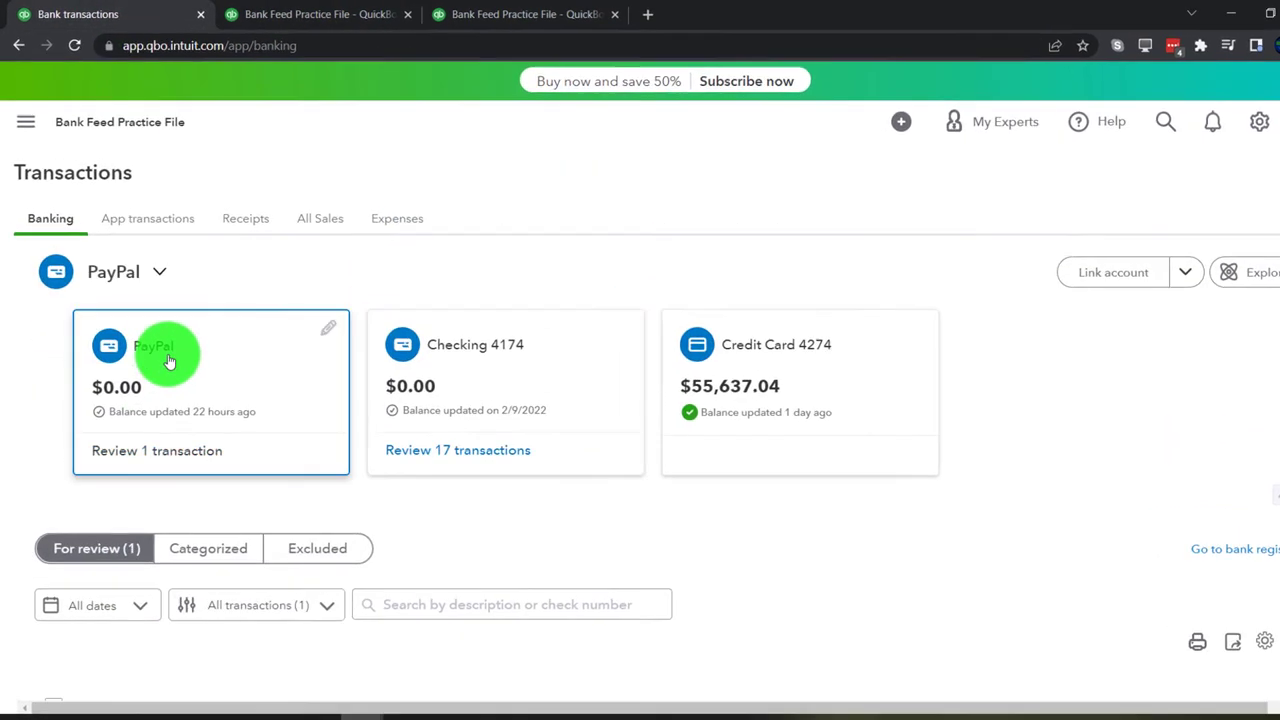
scroll(165, 380, down, 4)
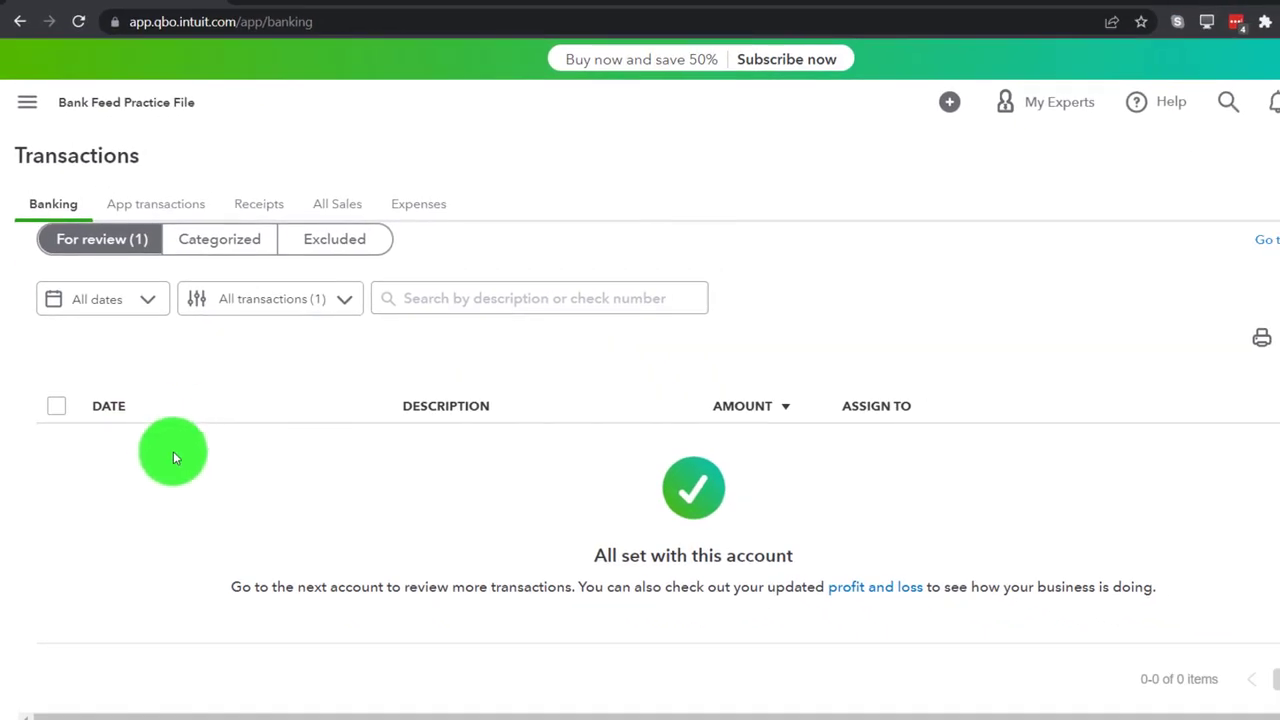
key(ctrl+minus)
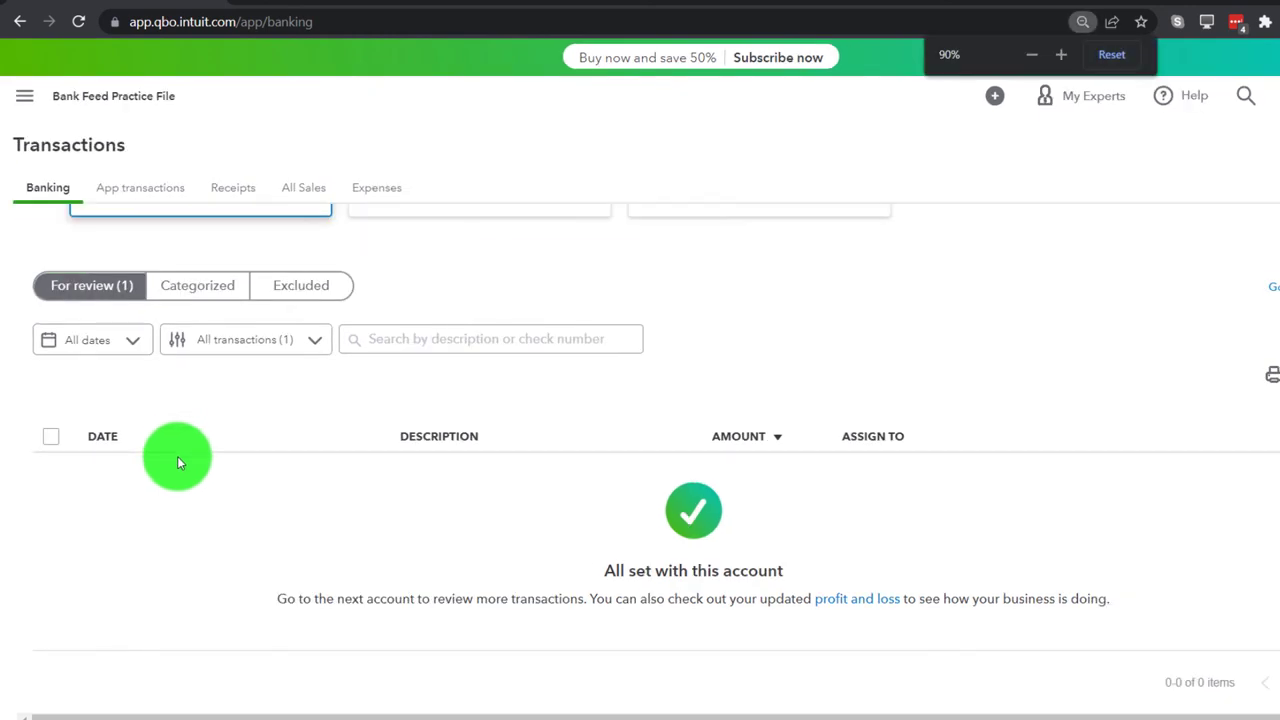
scroll(177, 456, up, 3)
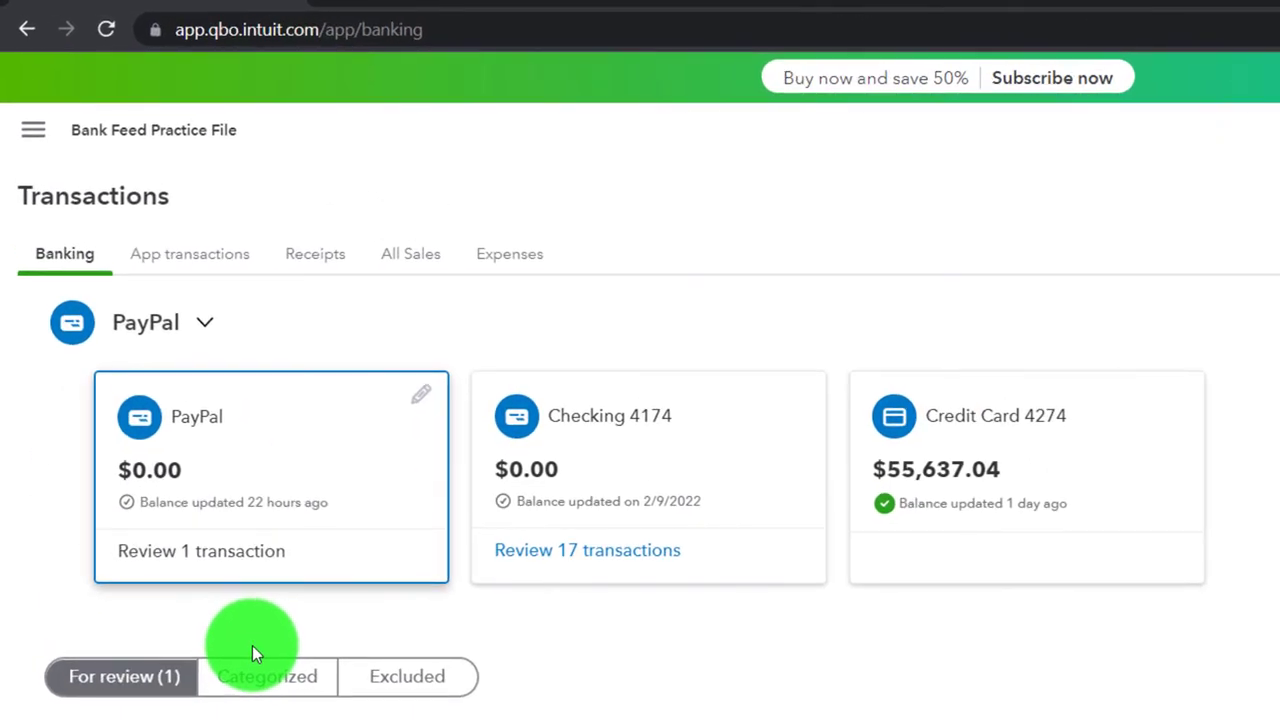